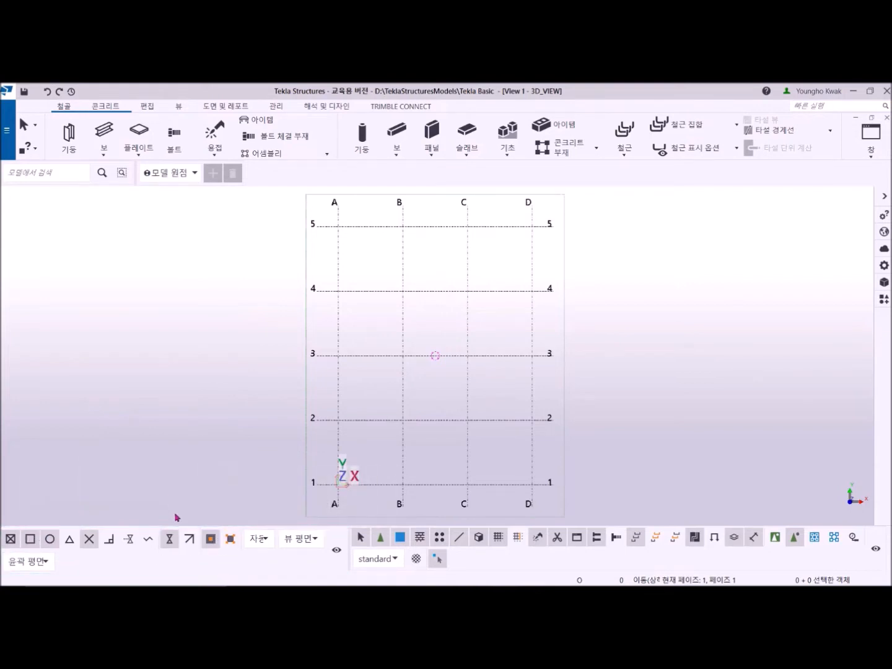
# - Examine the snap toolbar's snap depth choices, its view plane or work plane choices, and its plane type choices
pyautogui.click(265, 546)
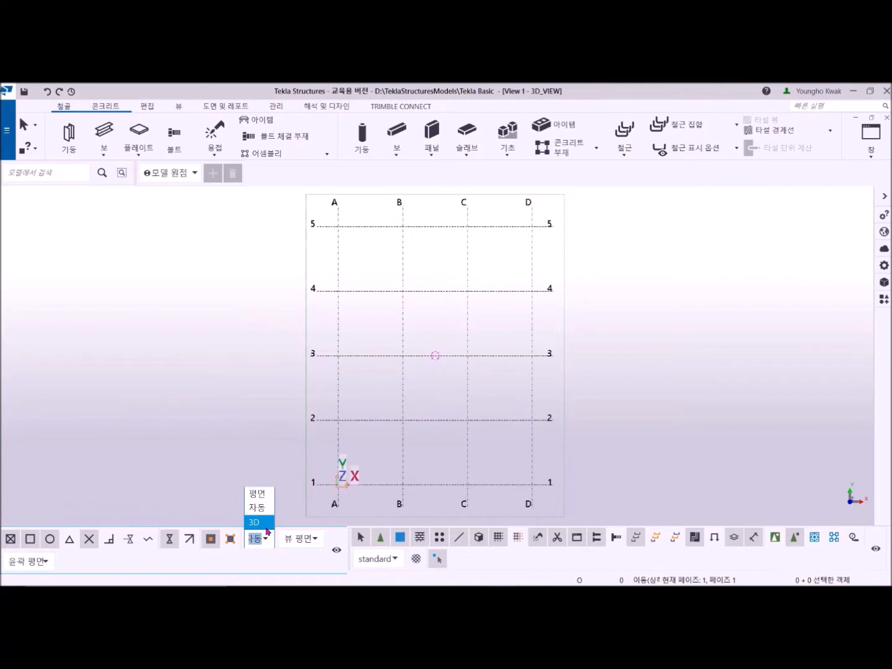
pyautogui.click(233, 490)
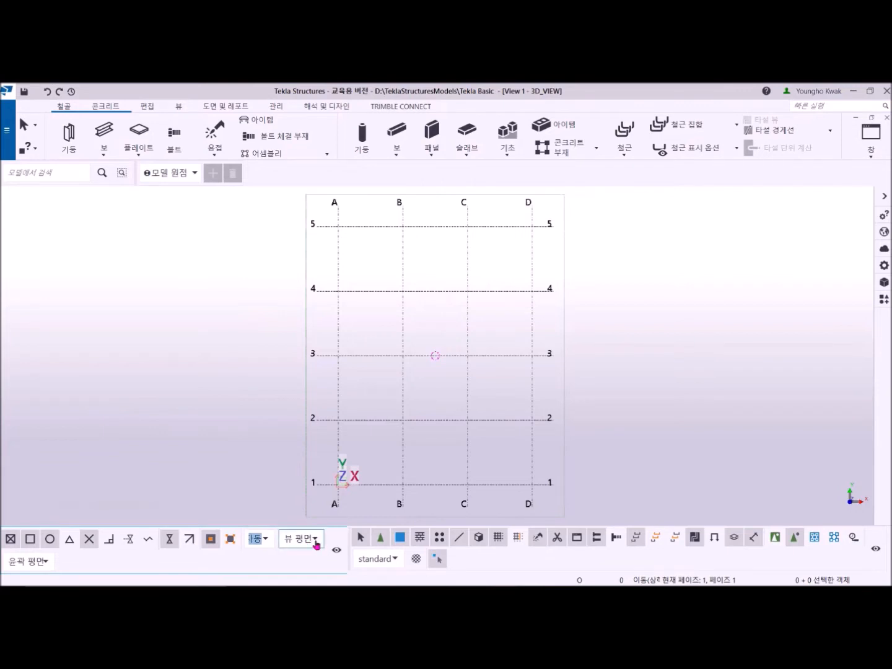
pyautogui.click(316, 541)
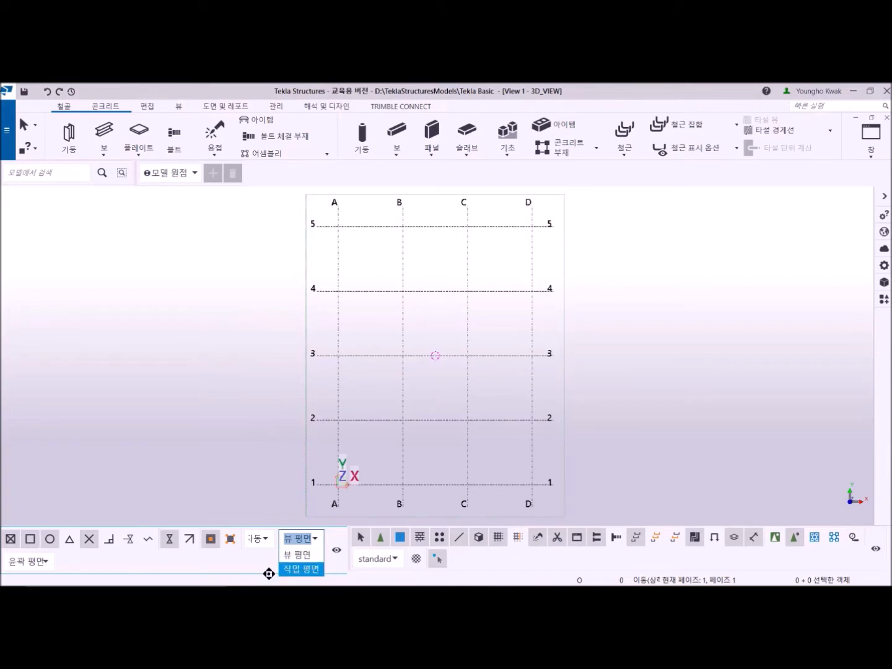
pyautogui.click(38, 563)
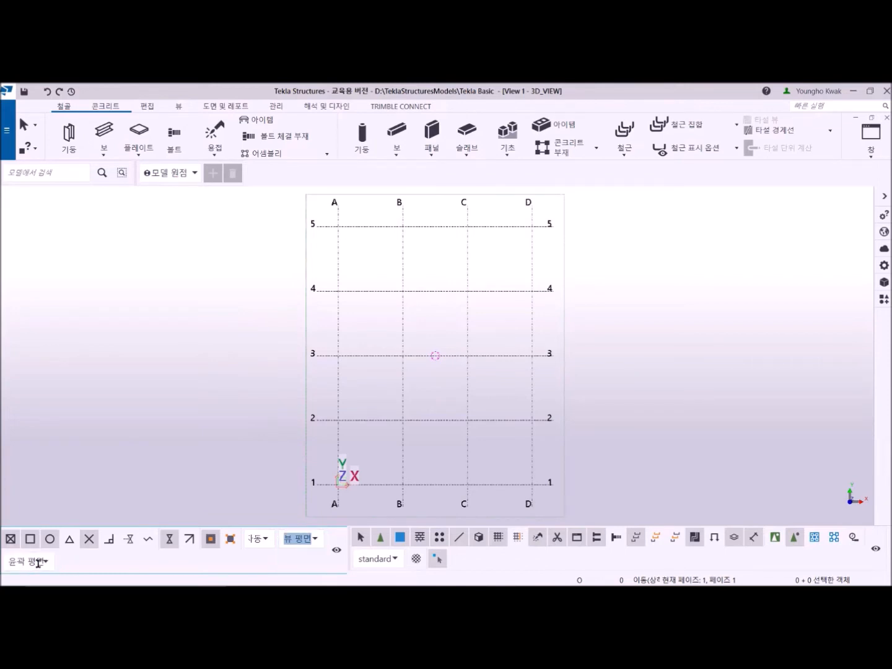
pyautogui.click(44, 562)
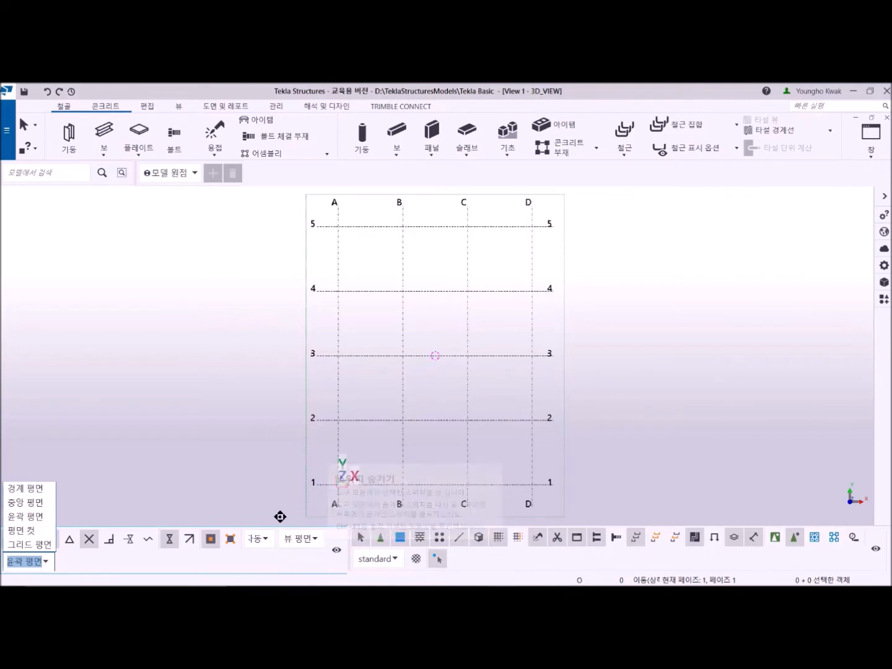
pyautogui.click(259, 493)
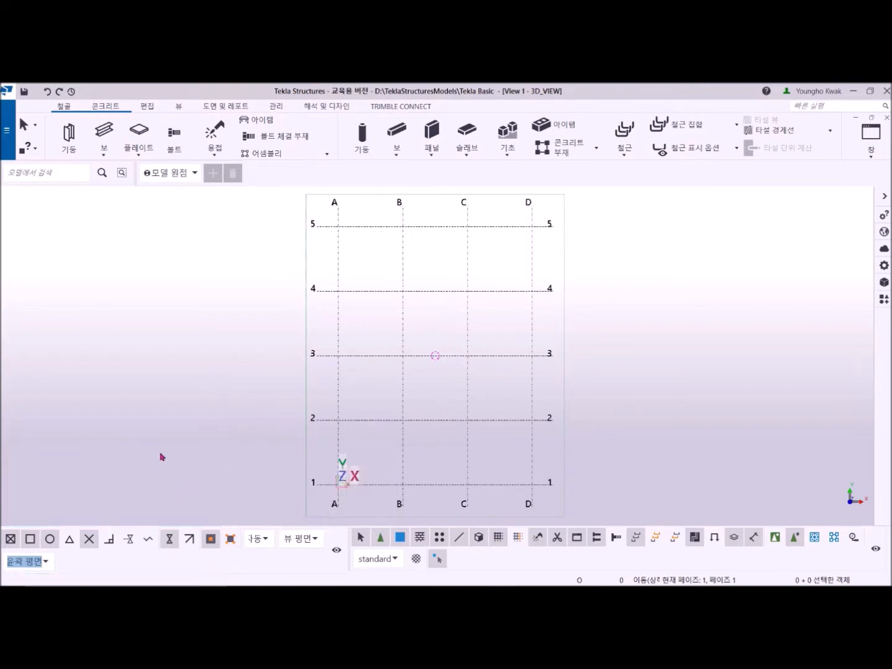
# - Hide the snap toolbar and show it again through the program settings
pyautogui.click(7, 130)
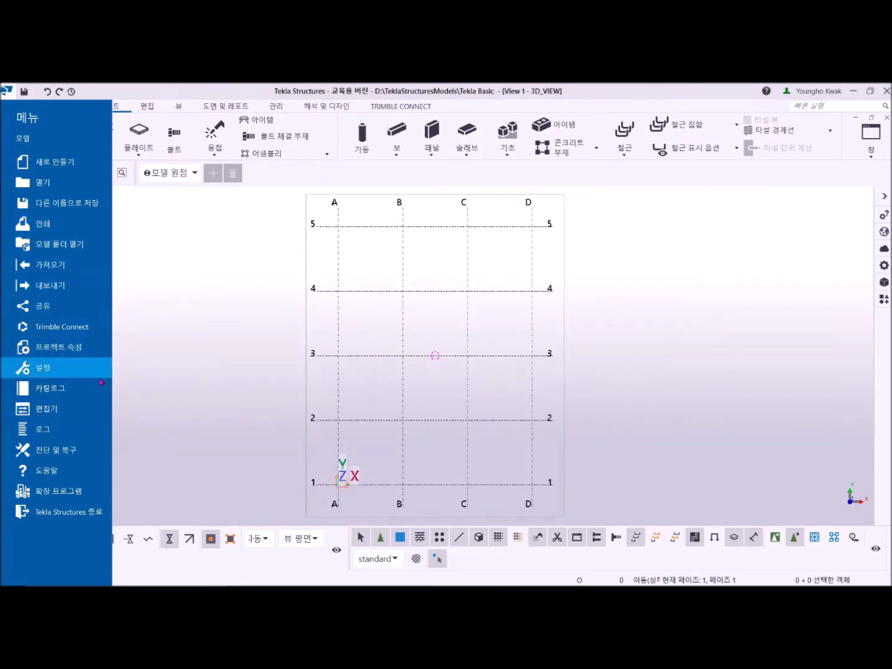
pyautogui.click(85, 368)
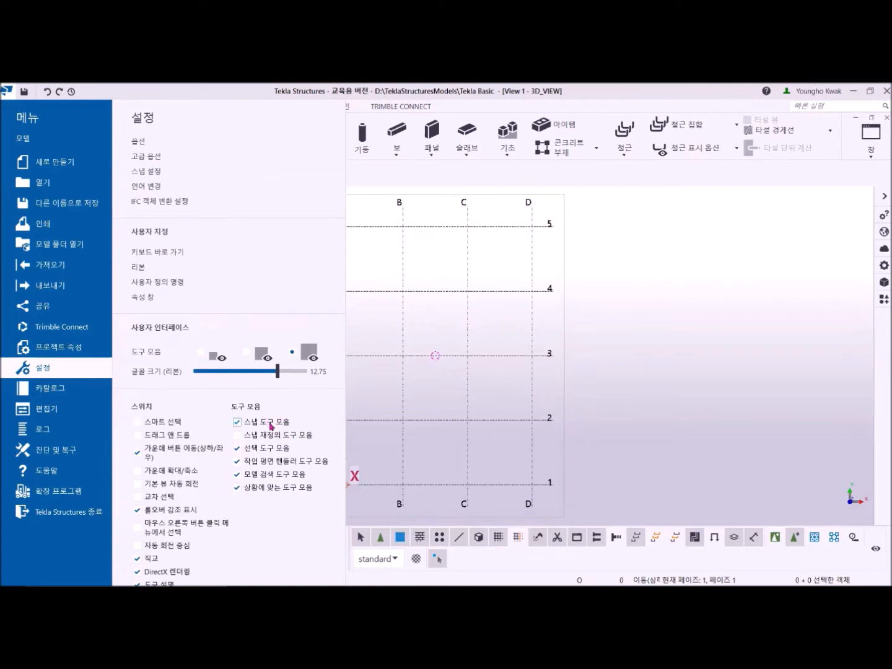
pyautogui.click(237, 422)
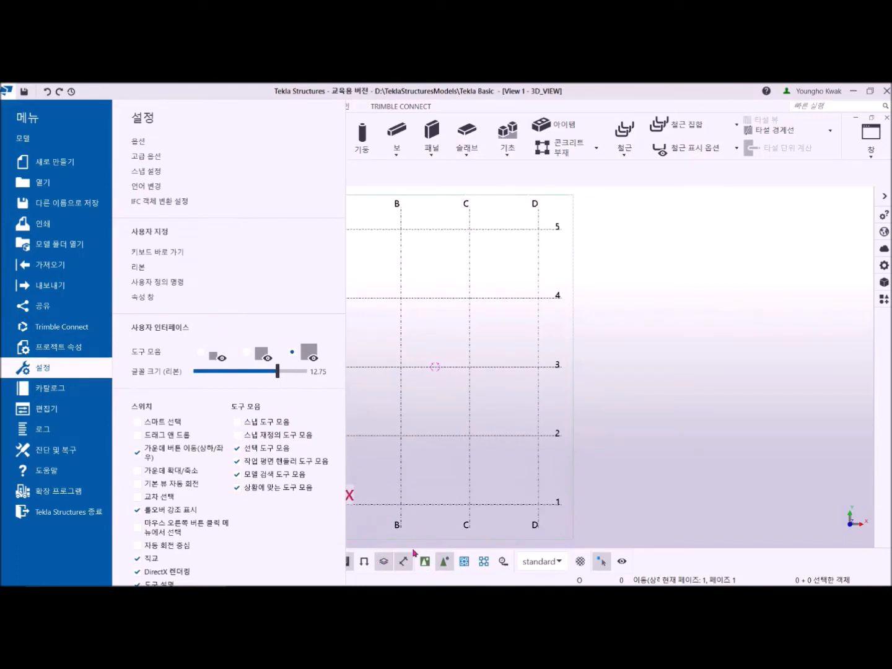
pyautogui.click(238, 423)
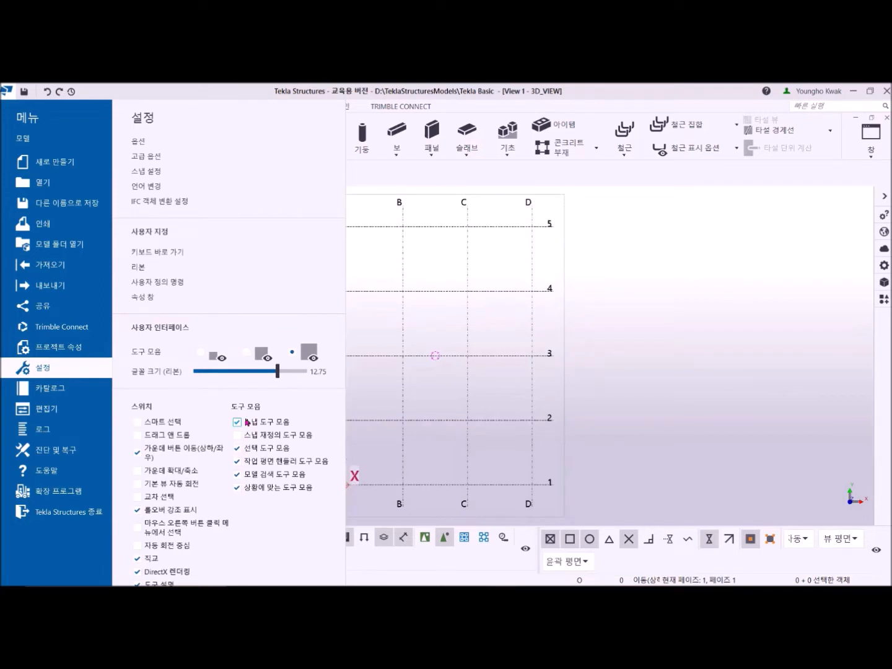
pyautogui.click(585, 311)
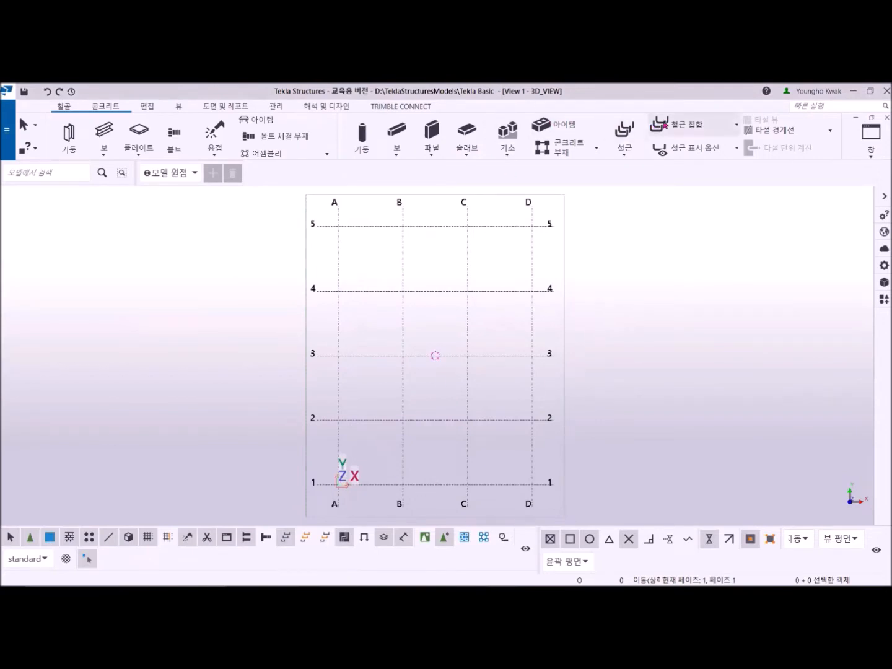
# - Search the commands for "도구" and switch the selection and snap toolbars off and back on from the results
pyautogui.click(828, 105)
pyautogui.write('도구')
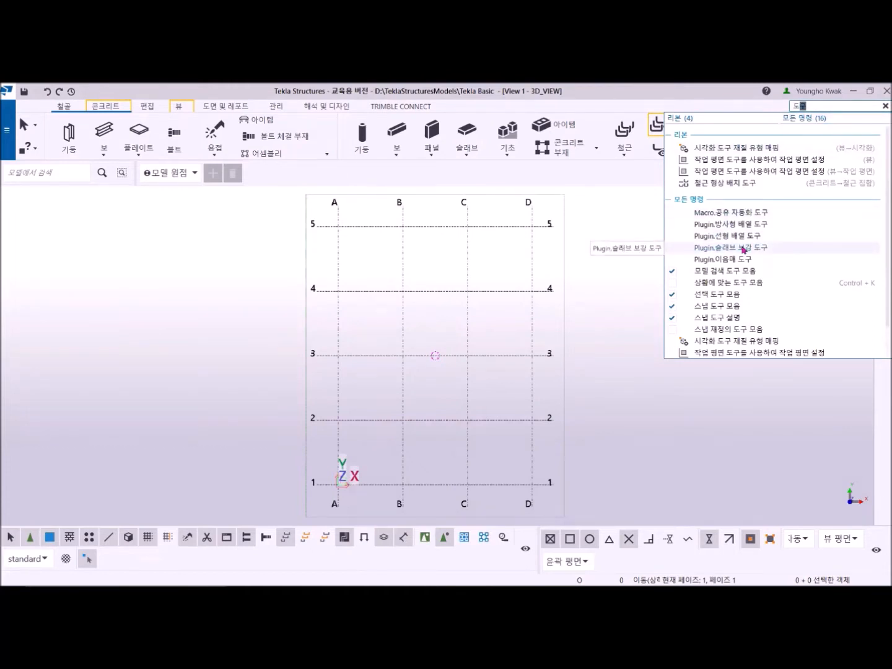
pyautogui.click(672, 296)
pyautogui.click(673, 297)
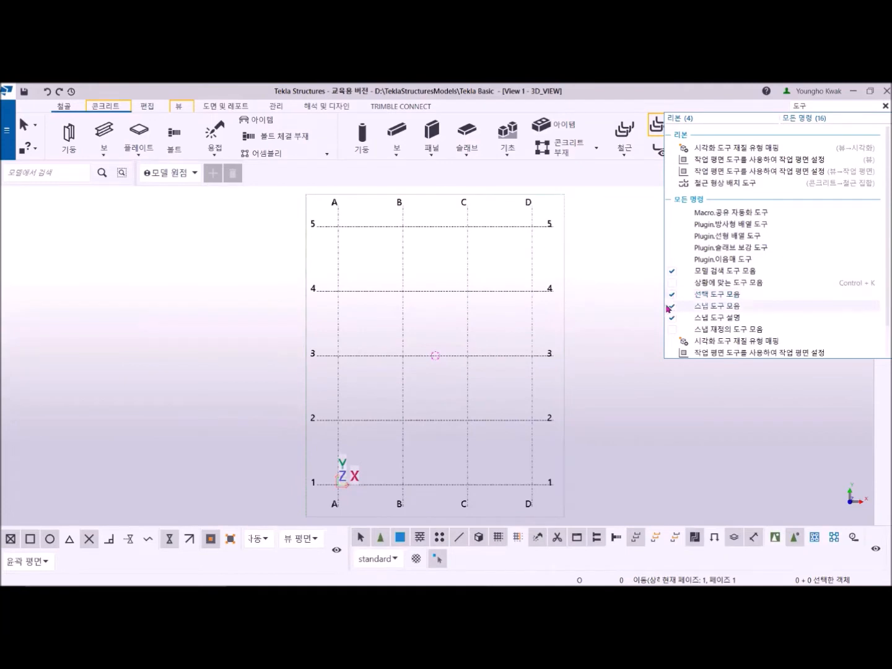
pyautogui.click(673, 308)
pyautogui.click(671, 307)
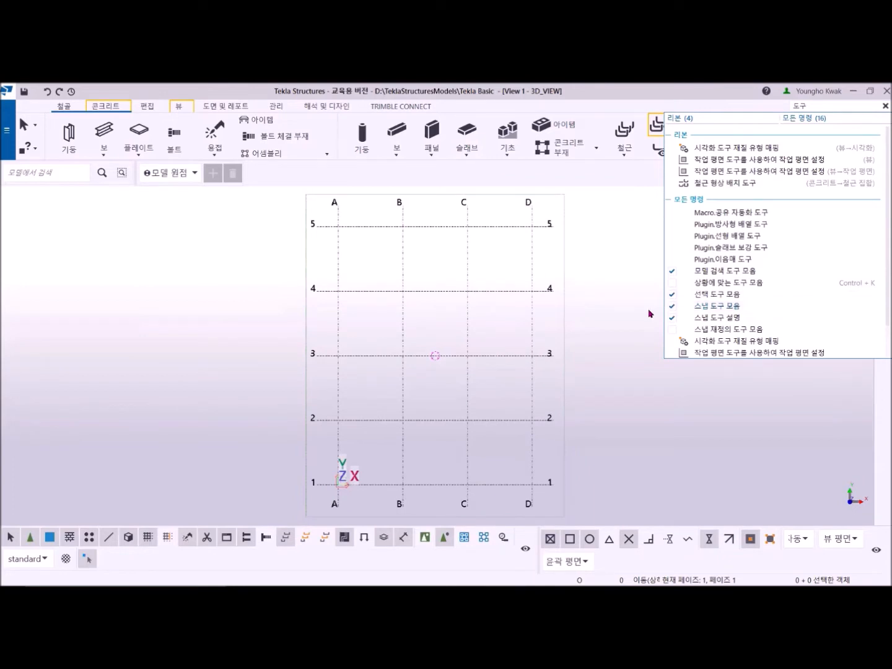
pyautogui.click(611, 308)
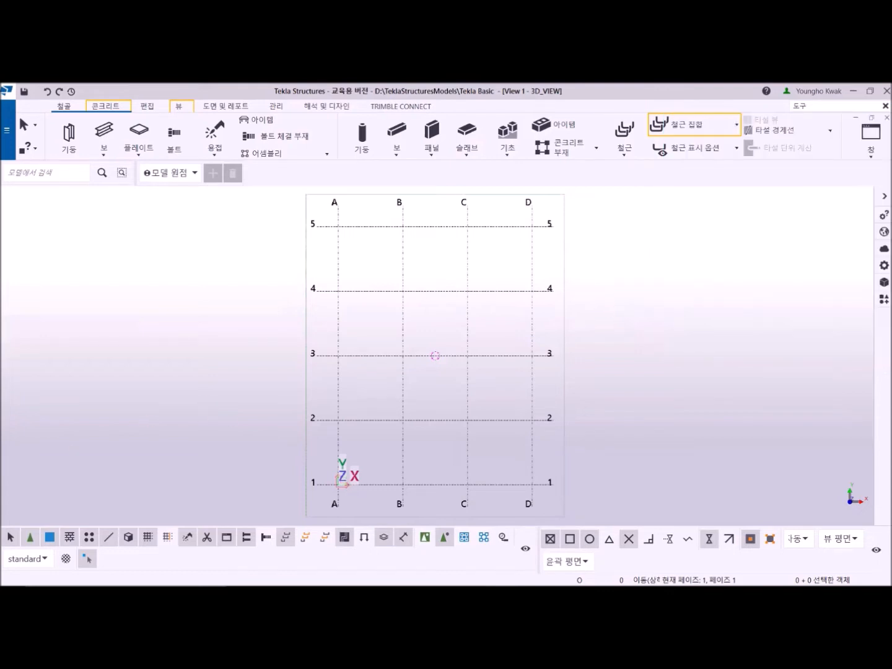
# - Dock the snap toolbar beside the work plane toolbar below the ribbon and enable snapping to geometry lines and points
pyautogui.moveTo(538, 540); pyautogui.dragTo(502, 520)
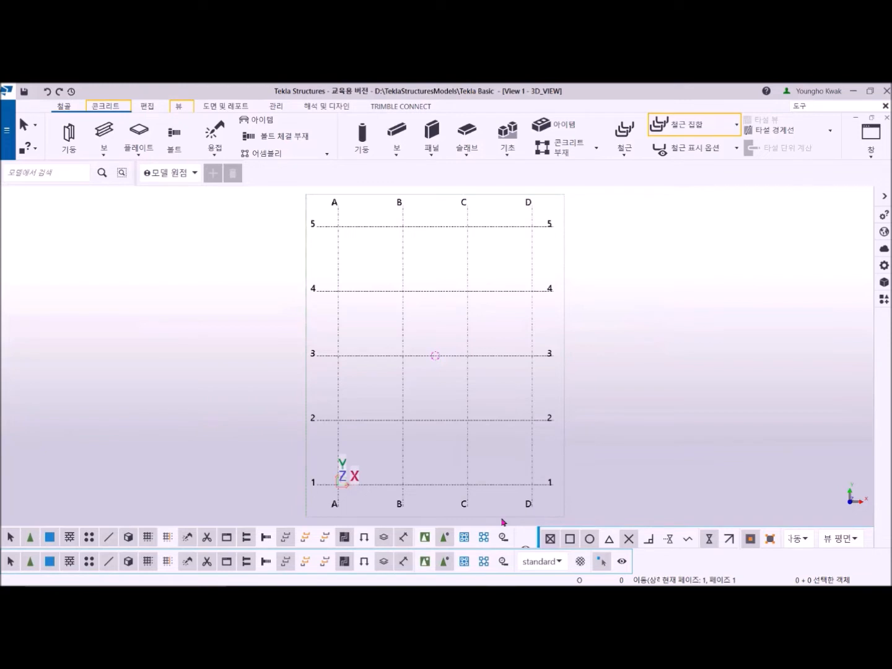
pyautogui.moveTo(503, 523); pyautogui.dragTo(69, 250)
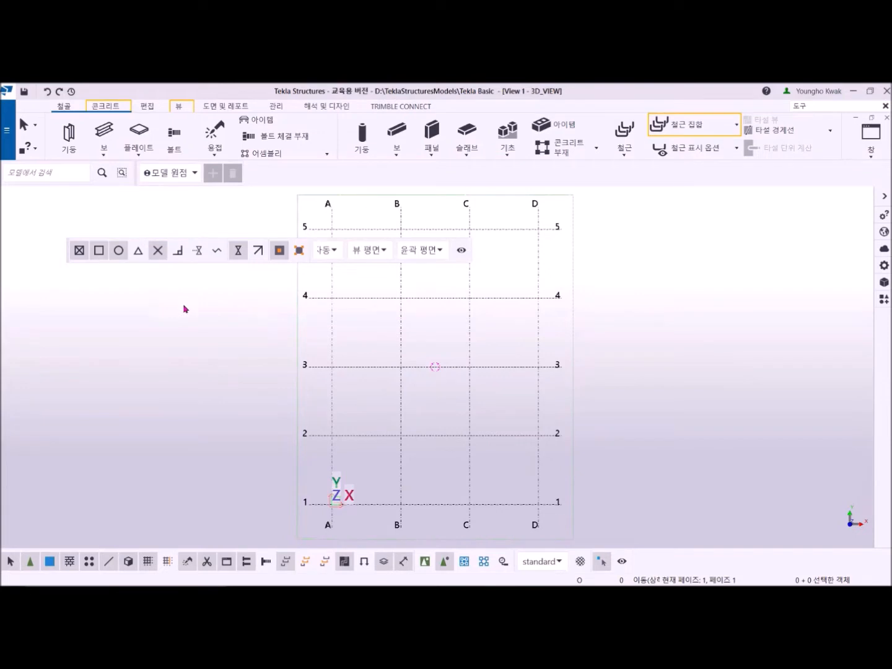
pyautogui.doubleClick(67, 241)
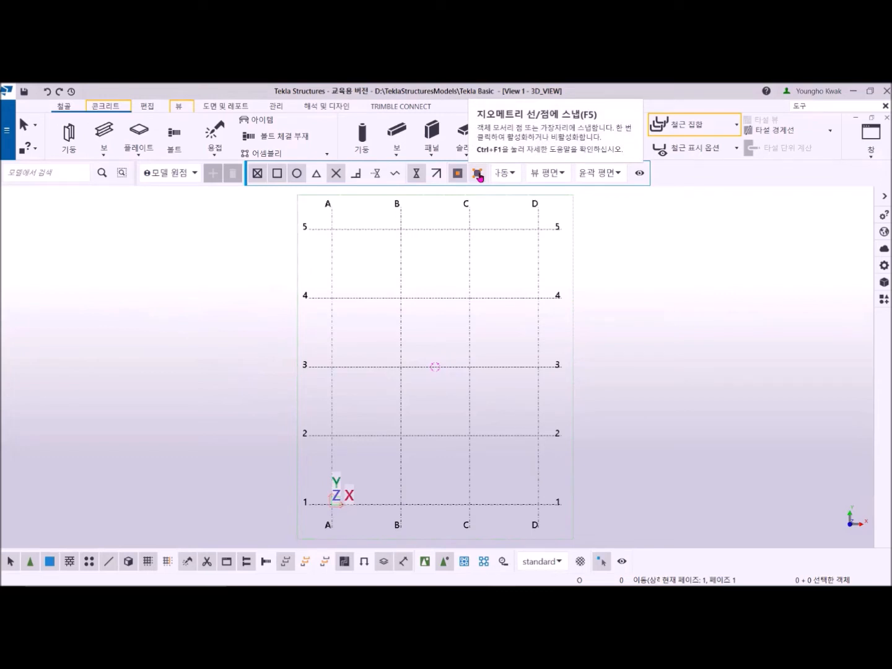
pyautogui.click(479, 176)
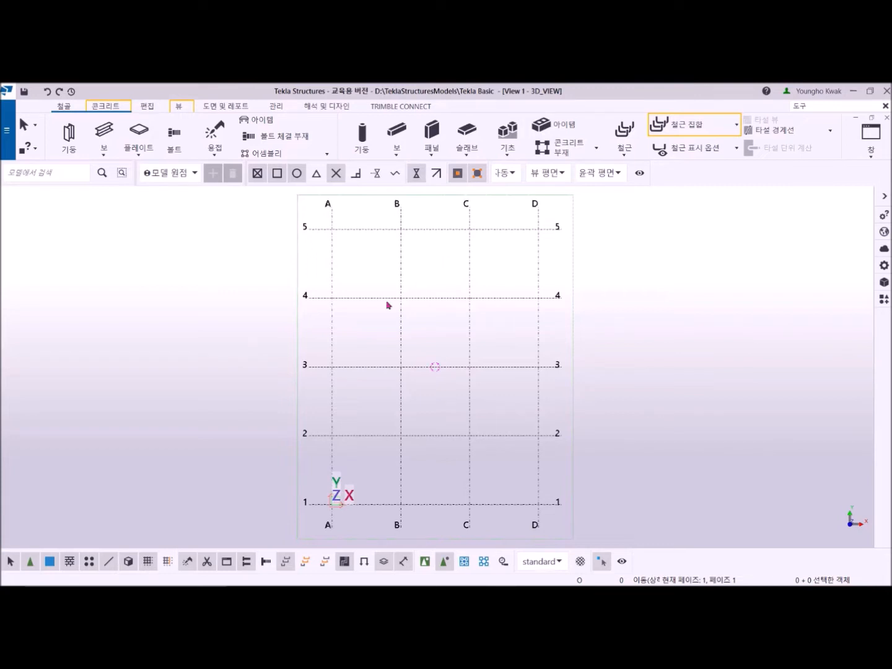
# - Place a steel column at the intersection of gridlines A and 1, then end the column command
pyautogui.click(67, 134)
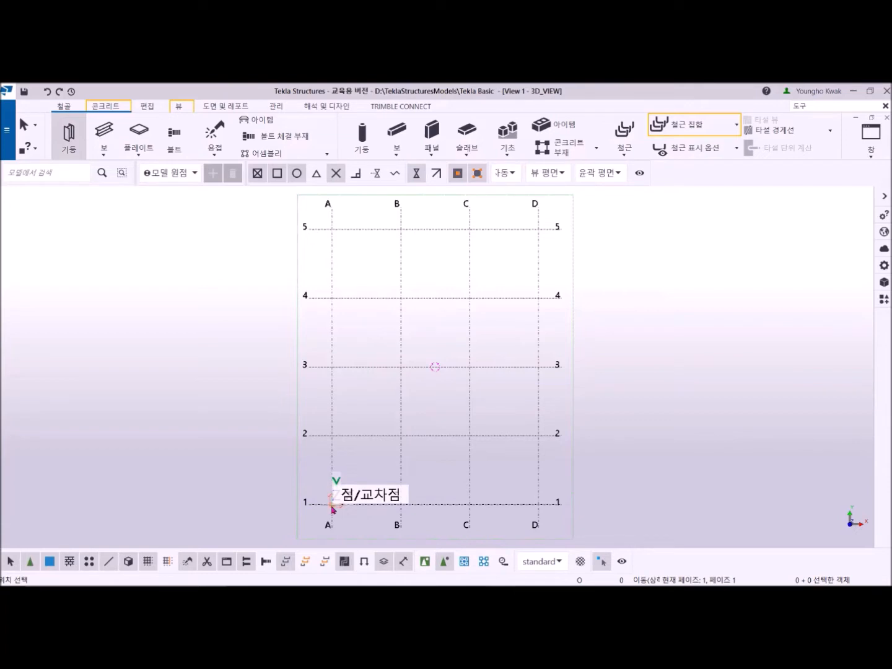
pyautogui.scroll(5, 365, 503)
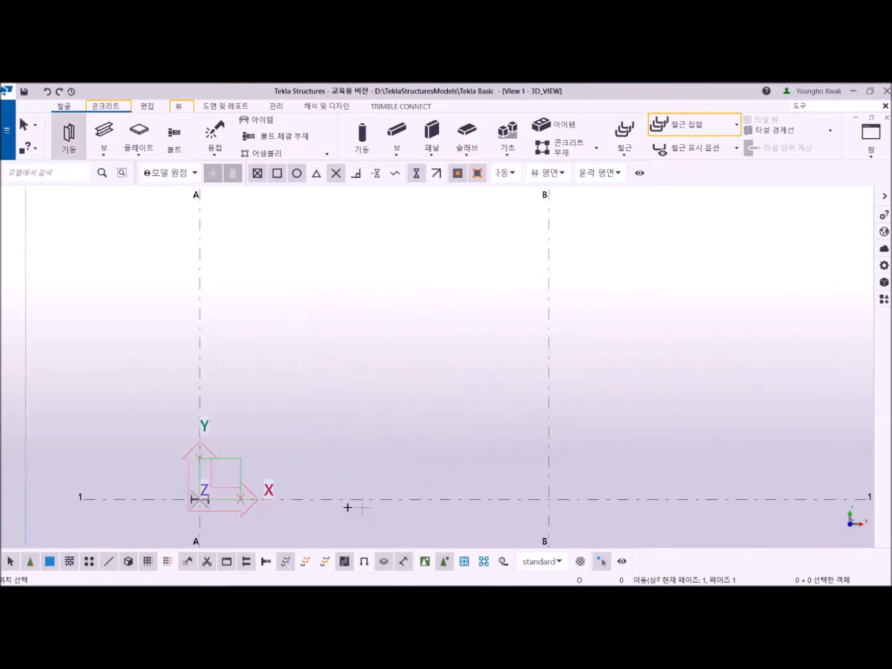
pyautogui.scroll(3, 361, 508)
pyautogui.moveTo(217, 496); pyautogui.dragTo(510, 410, button='middle')
pyautogui.scroll(2, 428, 422)
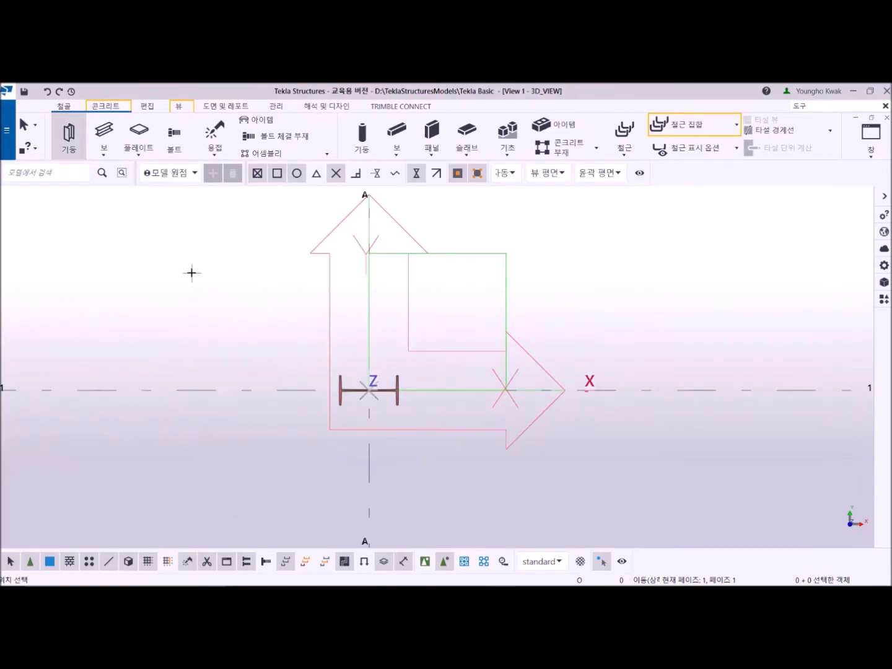
pyautogui.rightClick(166, 248)
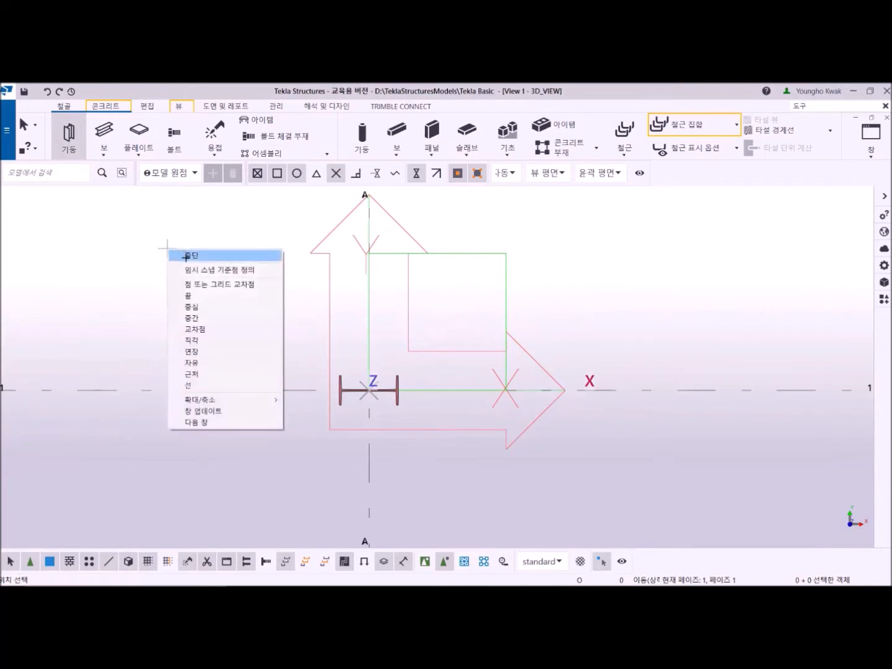
pyautogui.click(186, 255)
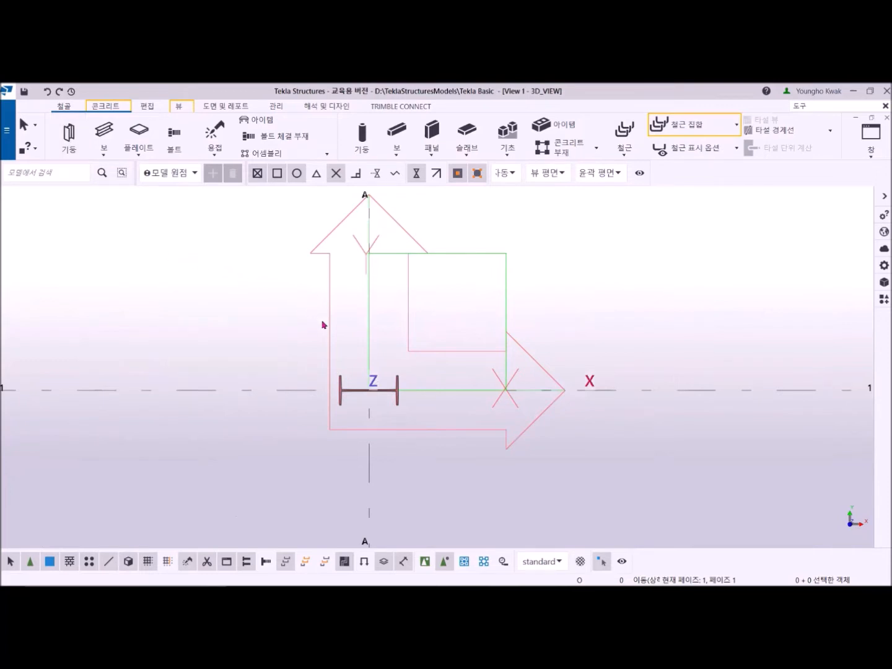
# - Start a steel beam, try the reference and geometry snap switches around the column's section, and cancel the beam command
pyautogui.scroll(4, 348, 351)
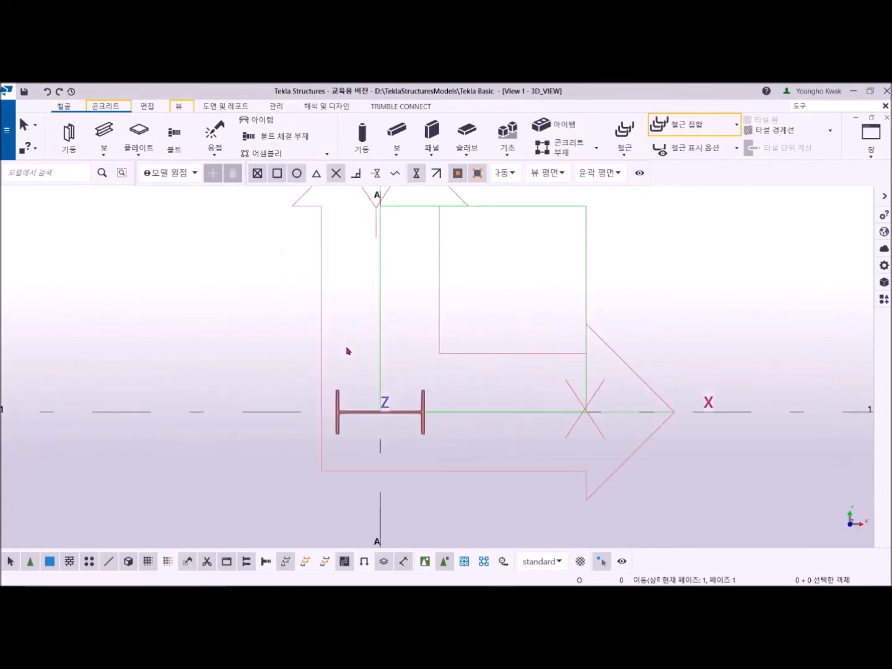
pyautogui.moveTo(349, 365); pyautogui.dragTo(338, 249, button='middle')
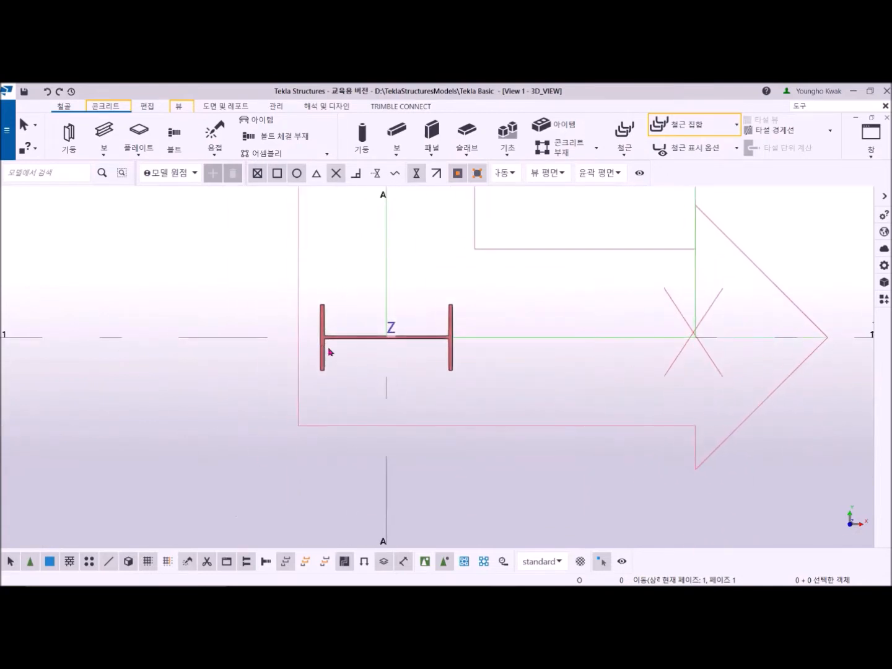
pyautogui.moveTo(388, 364); pyautogui.dragTo(393, 380, button='middle')
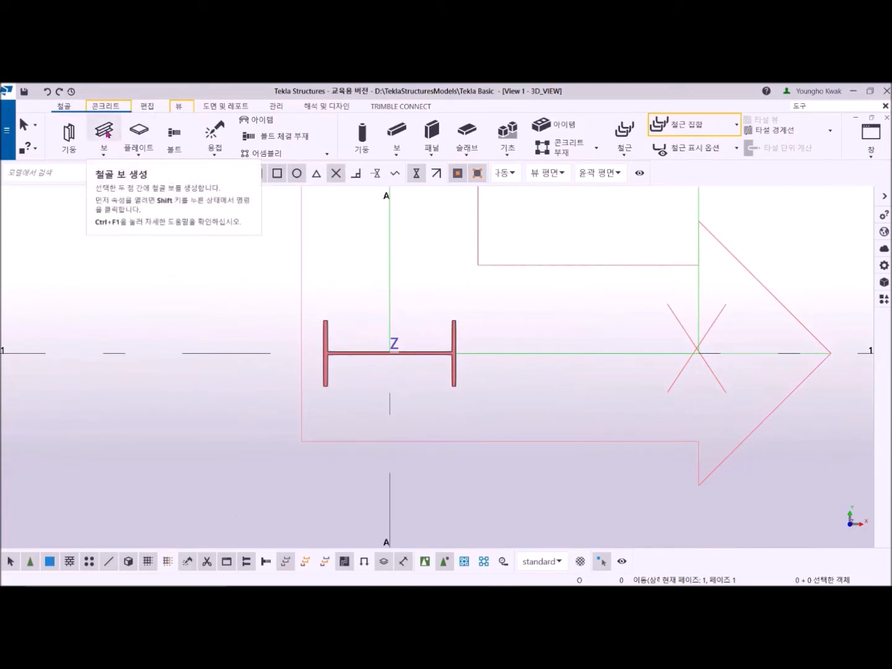
pyautogui.click(107, 133)
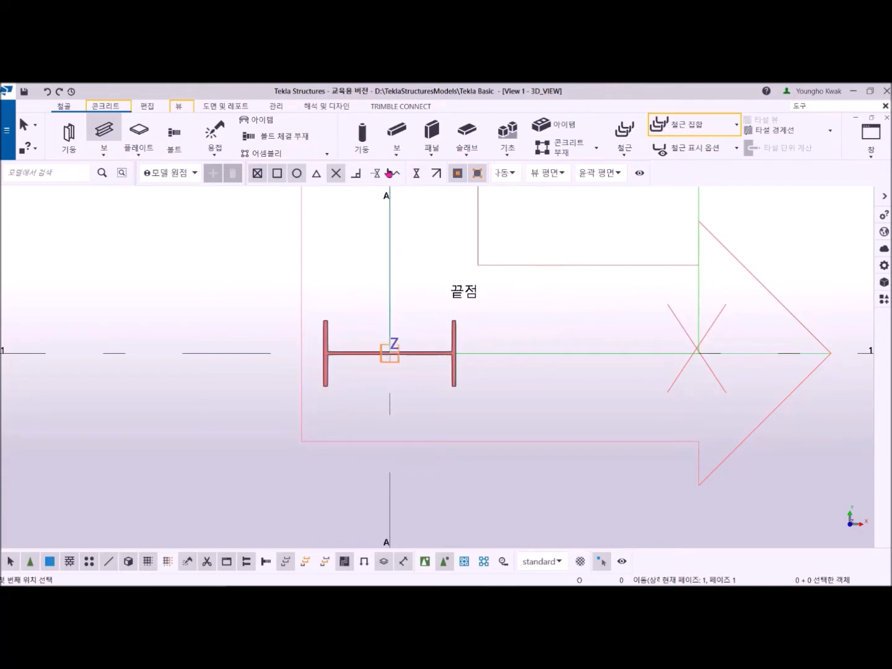
pyautogui.click(459, 175)
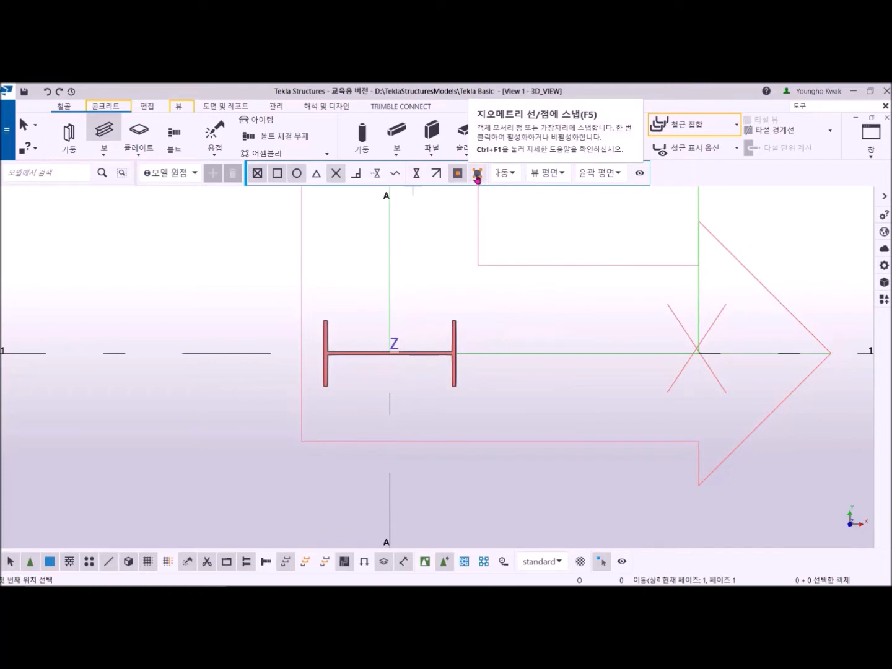
pyautogui.click(477, 174)
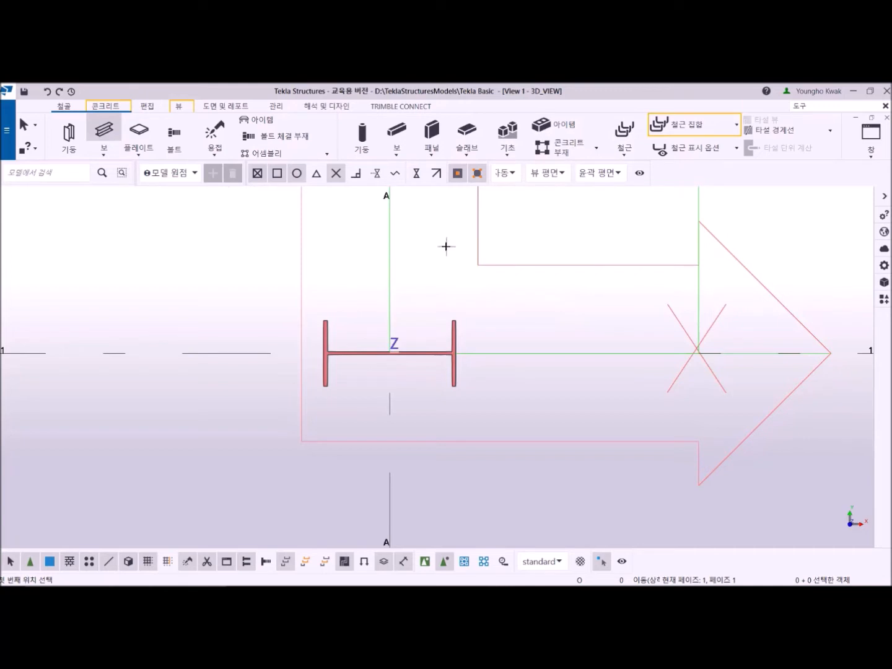
pyautogui.rightClick(434, 248)
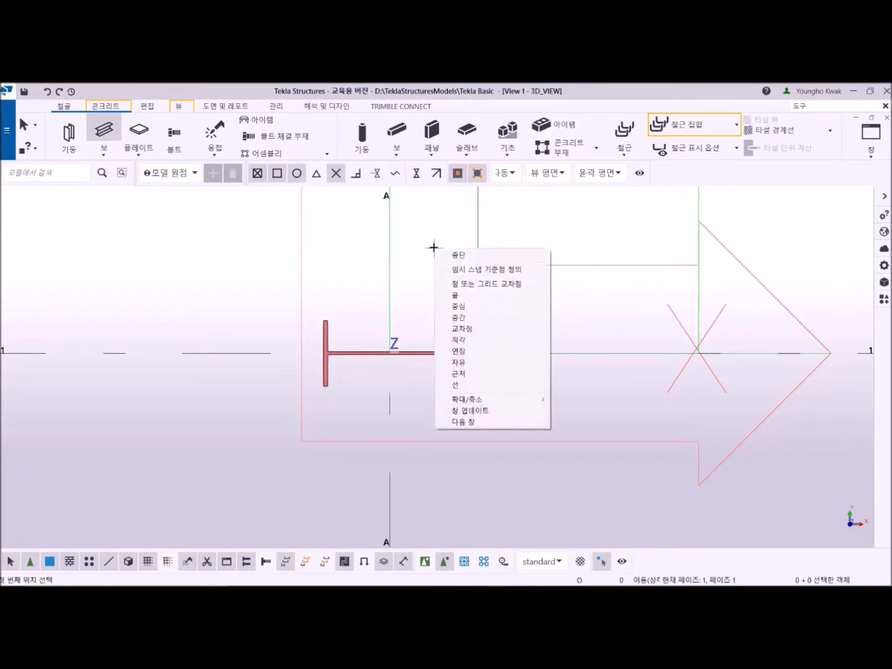
pyautogui.click(455, 255)
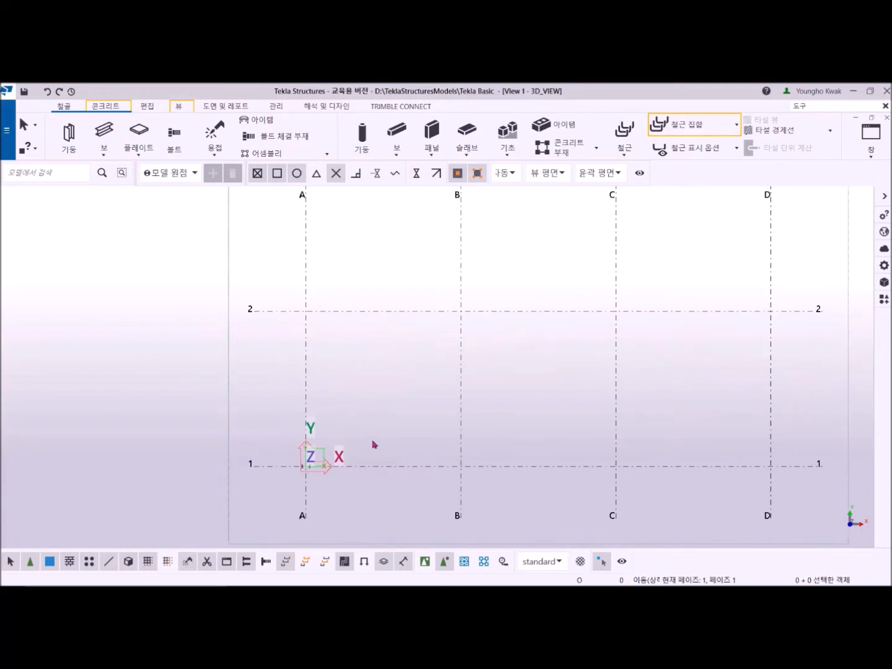
# - Switch the model view from plan to 3D to show the full column at gridlines A and 1
pyautogui.scroll(1, 373, 445)
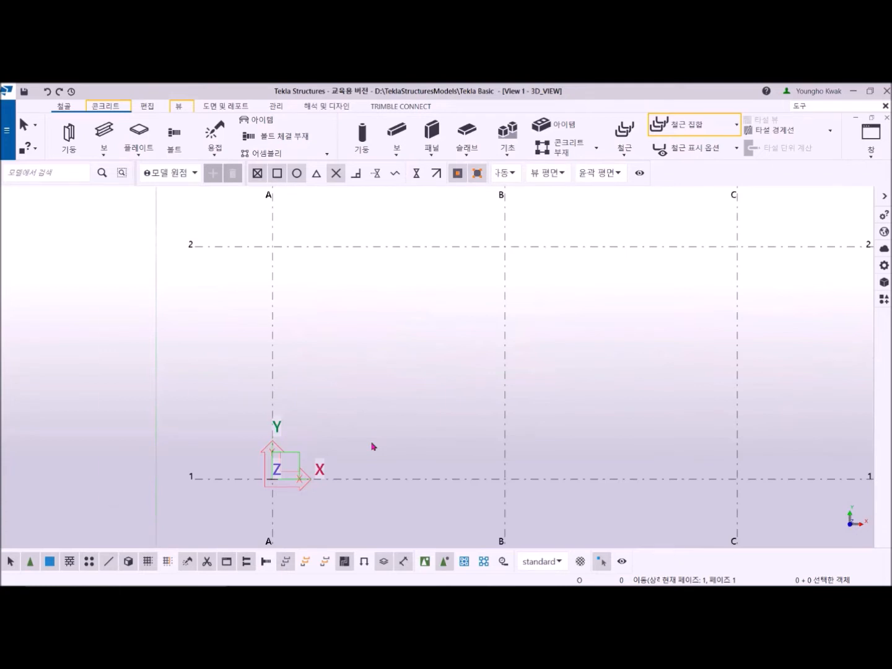
pyautogui.hotkey('ctrl', 'p')
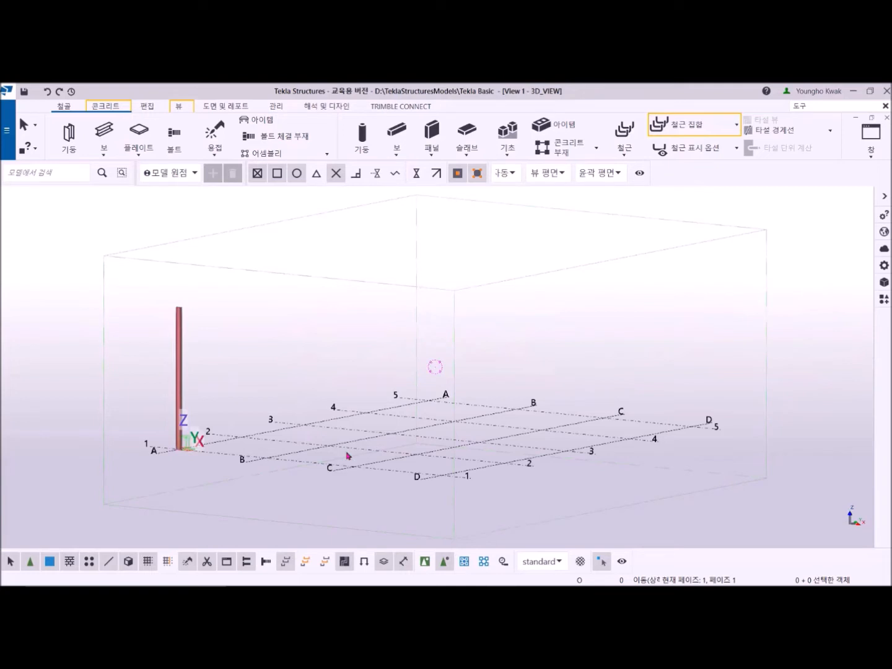
pyautogui.scroll(3, 284, 419)
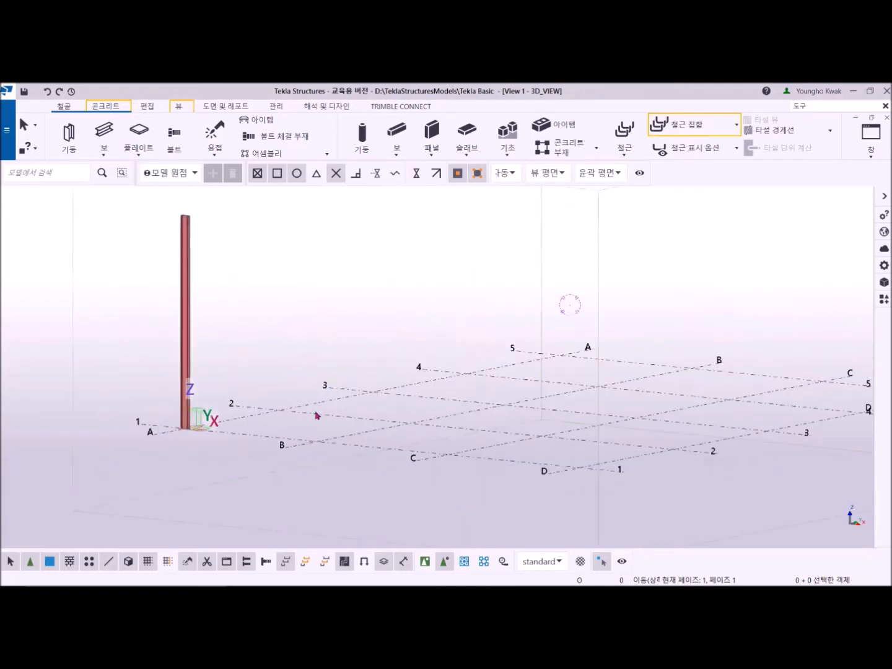
# - Place a second steel column at the intersection of gridlines B and 1, then end the column command
pyautogui.click(69, 137)
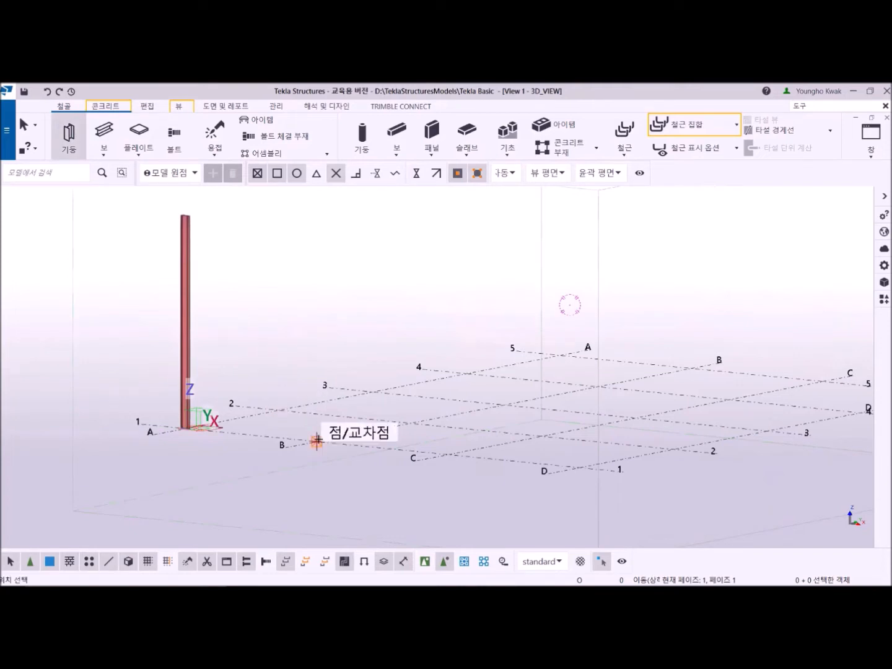
pyautogui.click(317, 440)
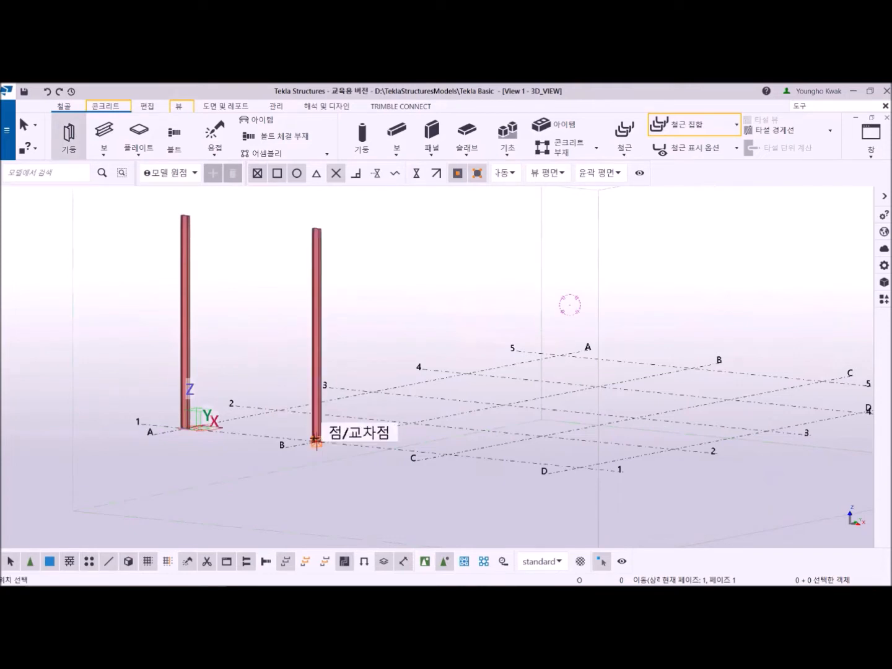
pyautogui.rightClick(251, 278)
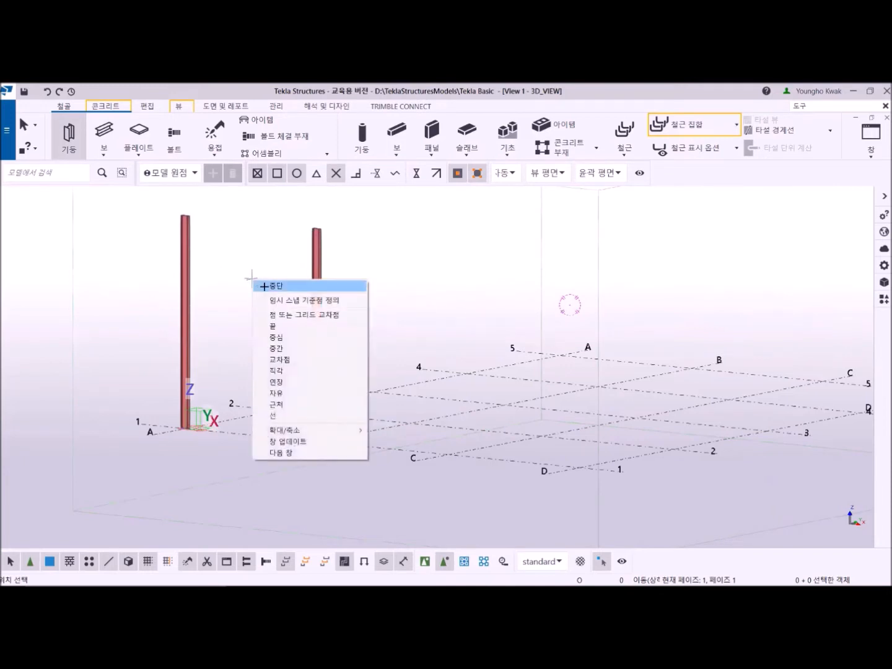
pyautogui.click(273, 286)
pyautogui.scroll(-2, 283, 313)
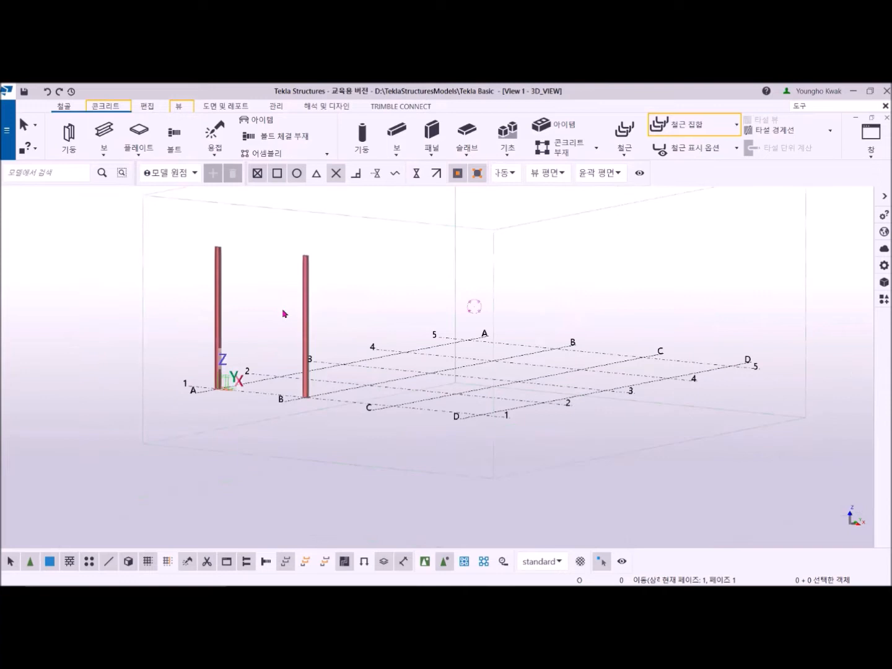
pyautogui.moveTo(284, 314); pyautogui.dragTo(318, 335, button='middle')
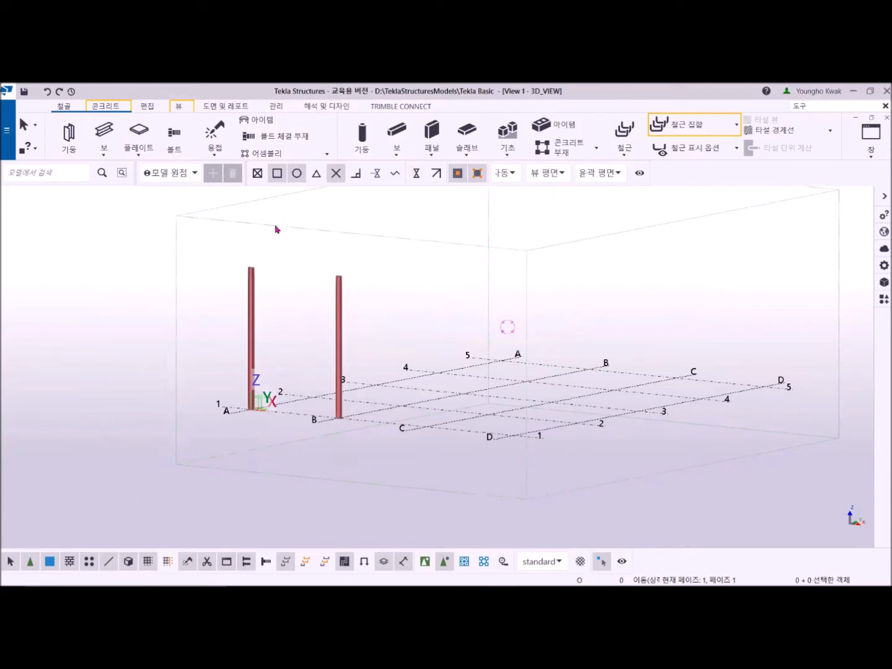
# - Start a steel beam and test point and grid intersection snapping at the columns' tops and bases with endpoint snapping disabled
pyautogui.click(104, 130)
pyautogui.scroll(4, 318, 425)
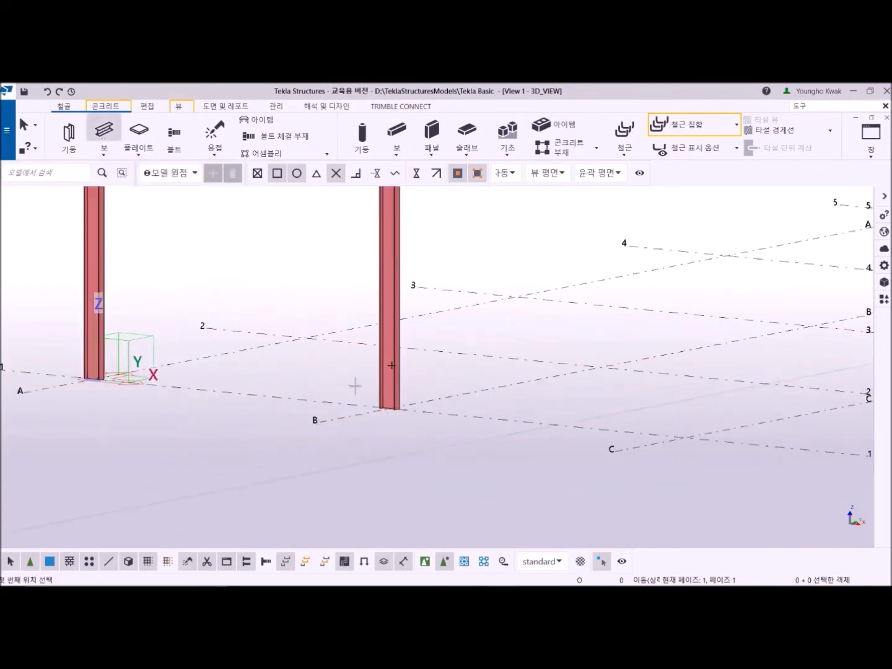
pyautogui.scroll(2, 604, 367)
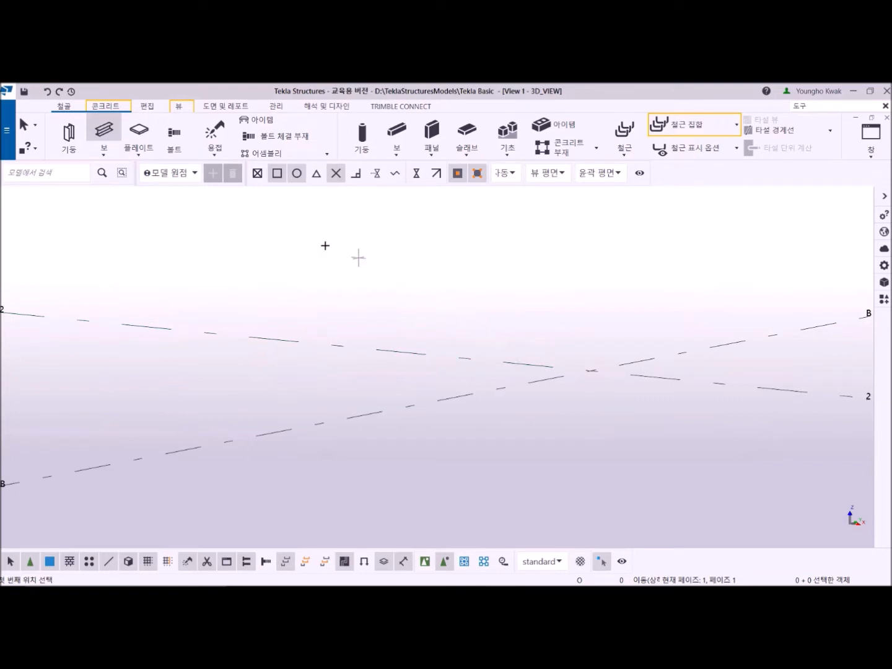
pyautogui.click(256, 175)
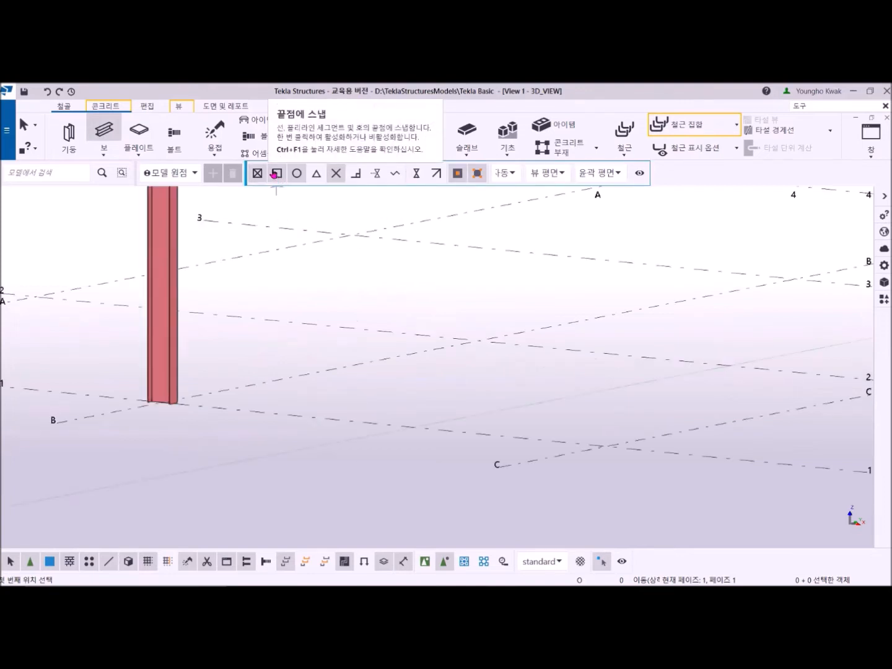
pyautogui.click(277, 176)
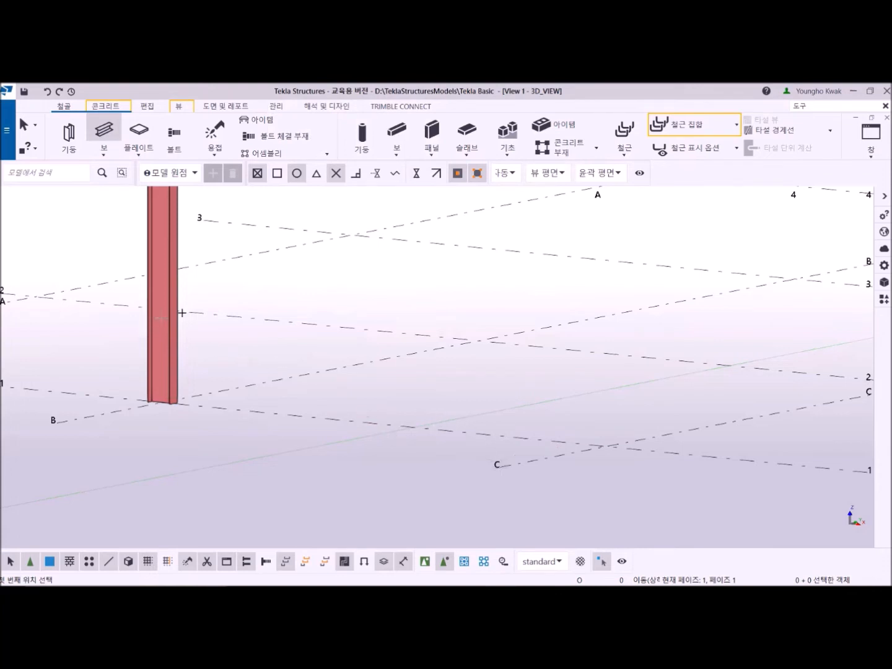
pyautogui.scroll(-5, 159, 320)
pyautogui.moveTo(159, 319); pyautogui.dragTo(297, 450, button='middle')
pyautogui.scroll(4, 228, 309)
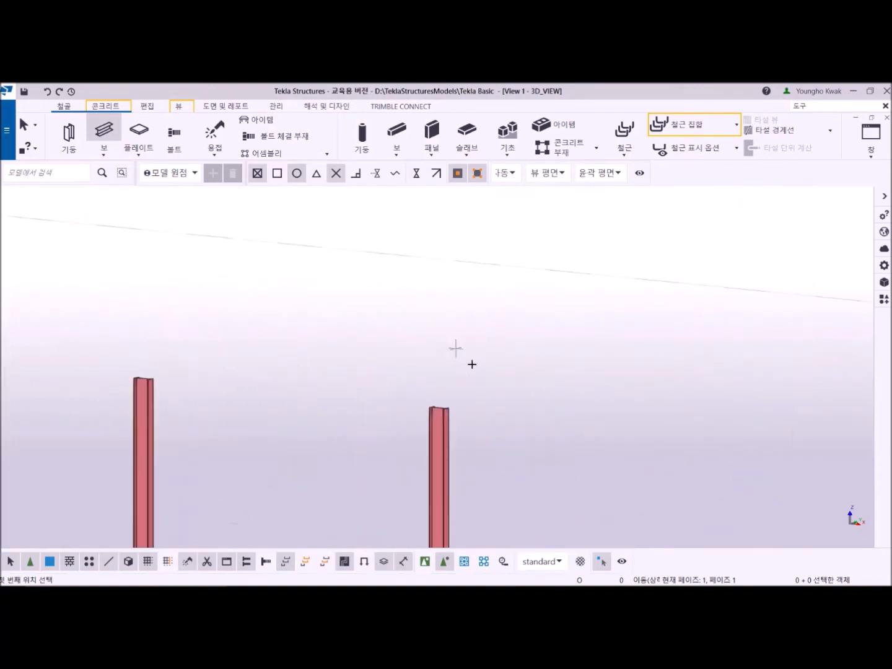
pyautogui.scroll(-4, 436, 411)
pyautogui.moveTo(438, 427); pyautogui.dragTo(328, 234, button='middle')
pyautogui.scroll(5, 317, 376)
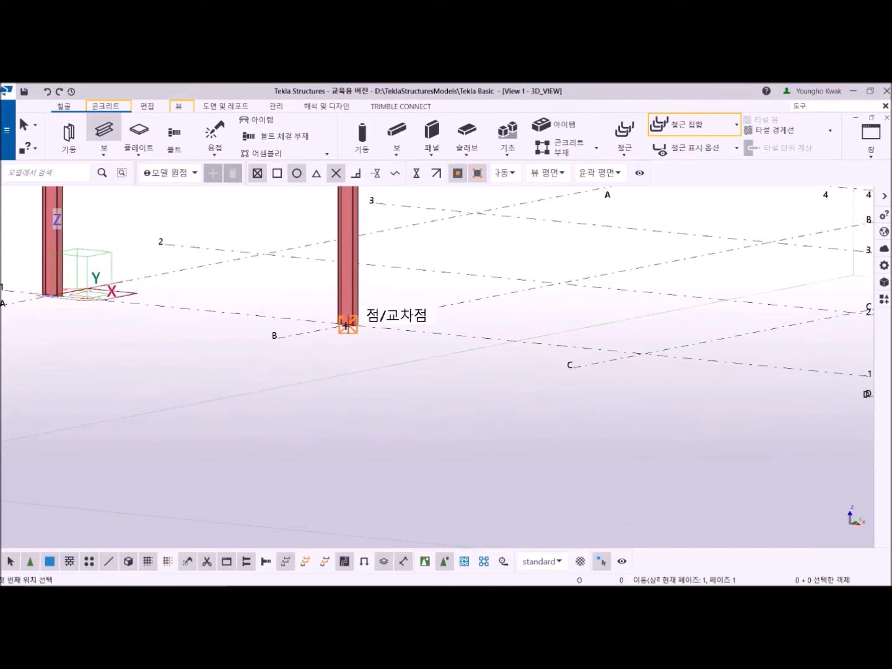
# - Enable endpoint snapping, model the steel beam between the top endpoints of the two columns, and end the beam command
pyautogui.click(277, 175)
pyautogui.scroll(-3, 343, 243)
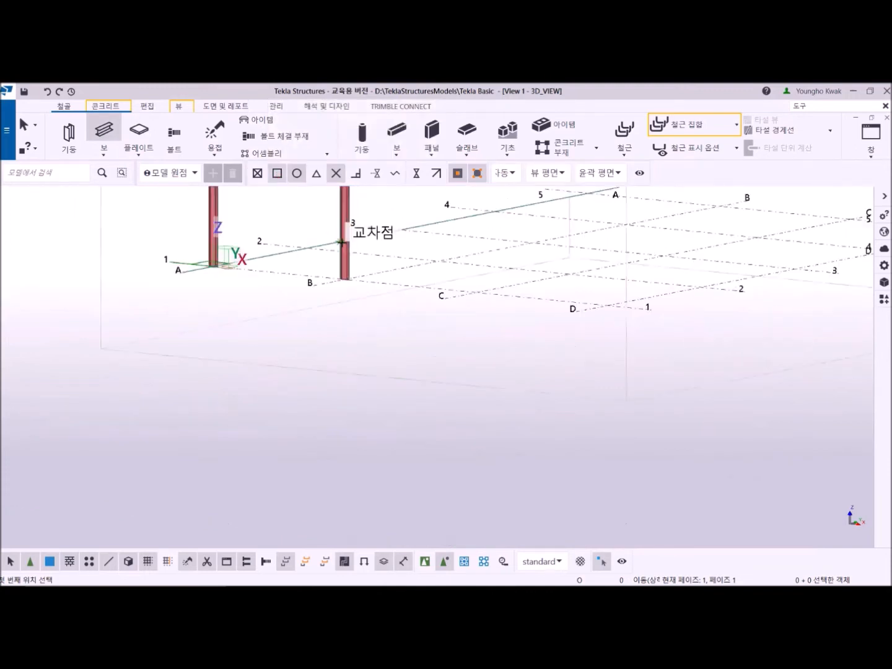
pyautogui.scroll(6, 353, 236)
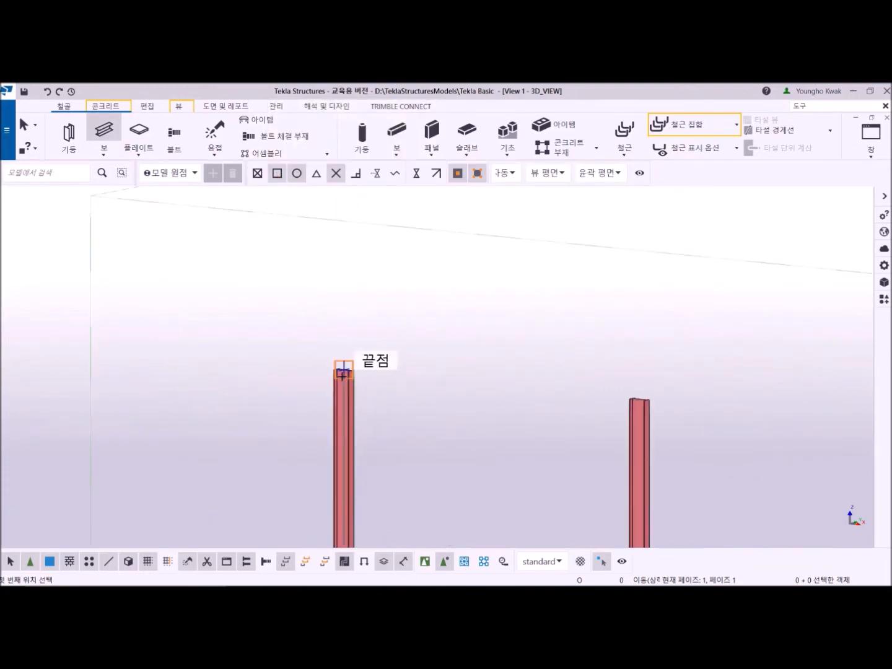
pyautogui.click(344, 374)
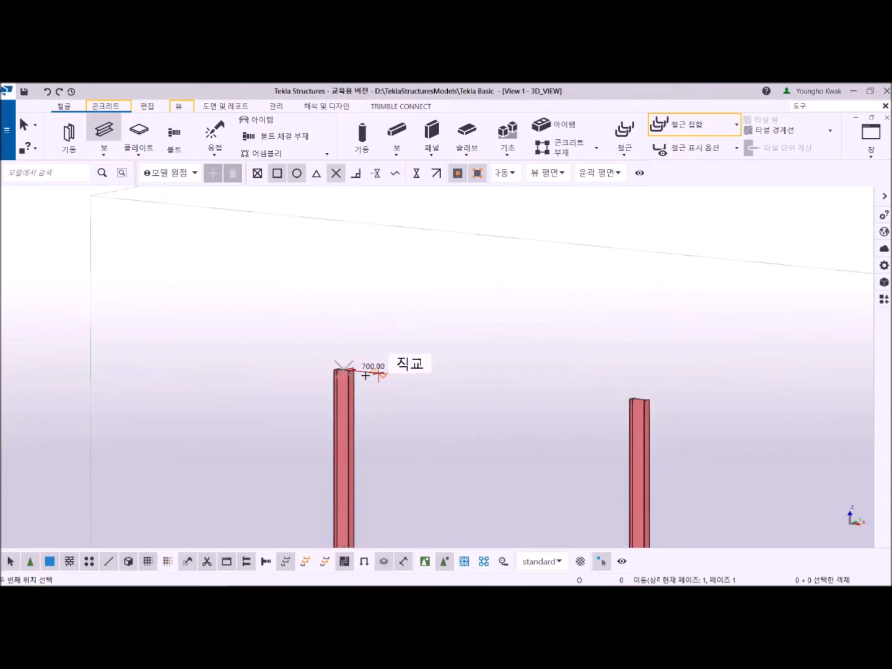
pyautogui.click(639, 404)
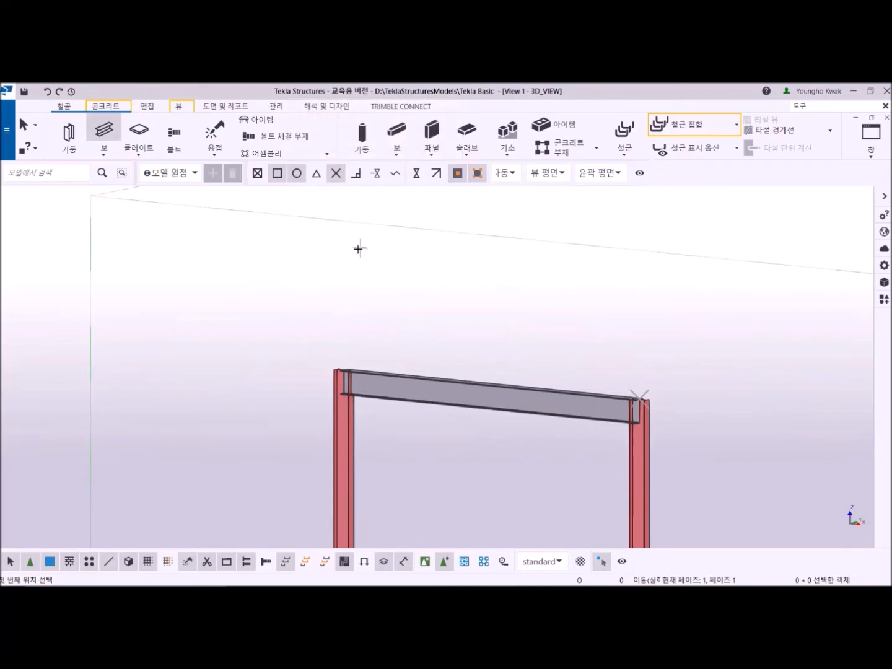
pyautogui.rightClick(298, 256)
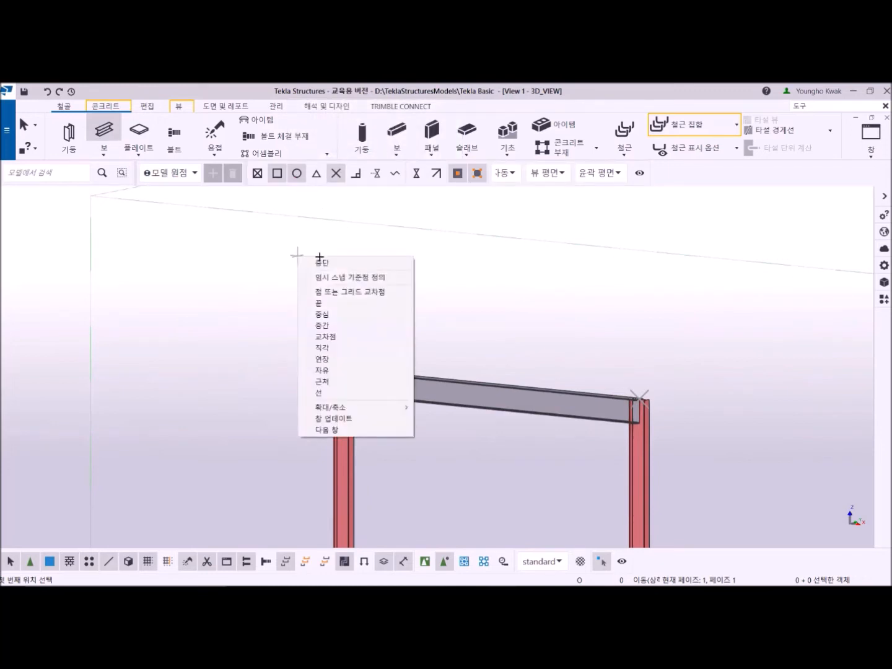
pyautogui.click(321, 265)
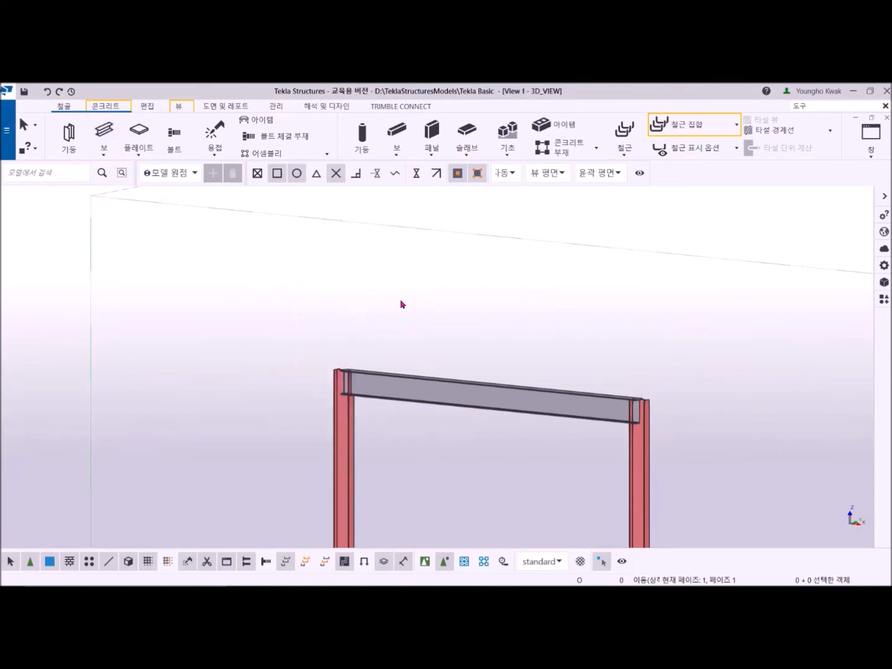
pyautogui.scroll(-5, 351, 285)
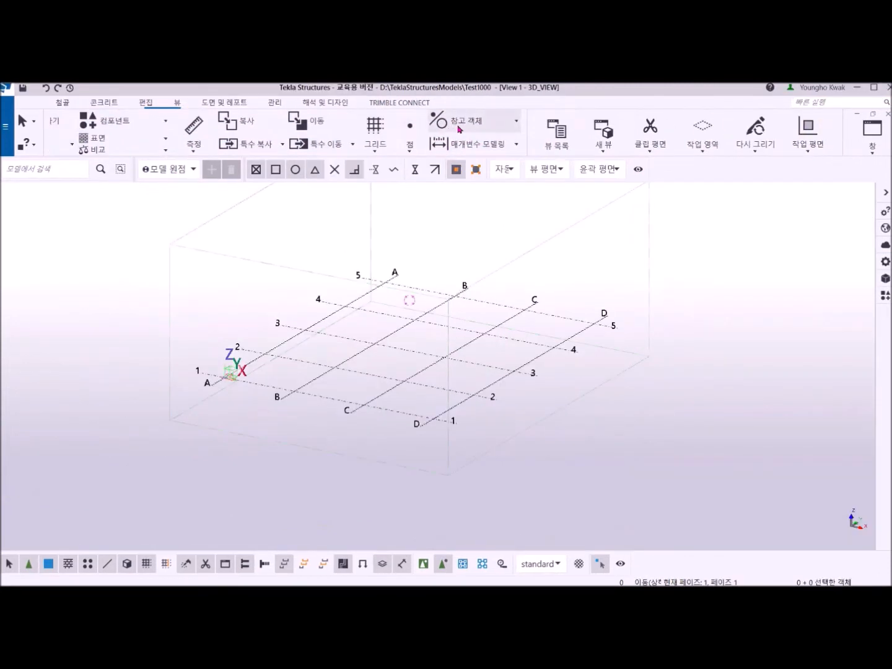
# - Draw a construction circle centred on the intersection of gridlines D and 1
pyautogui.click(518, 124)
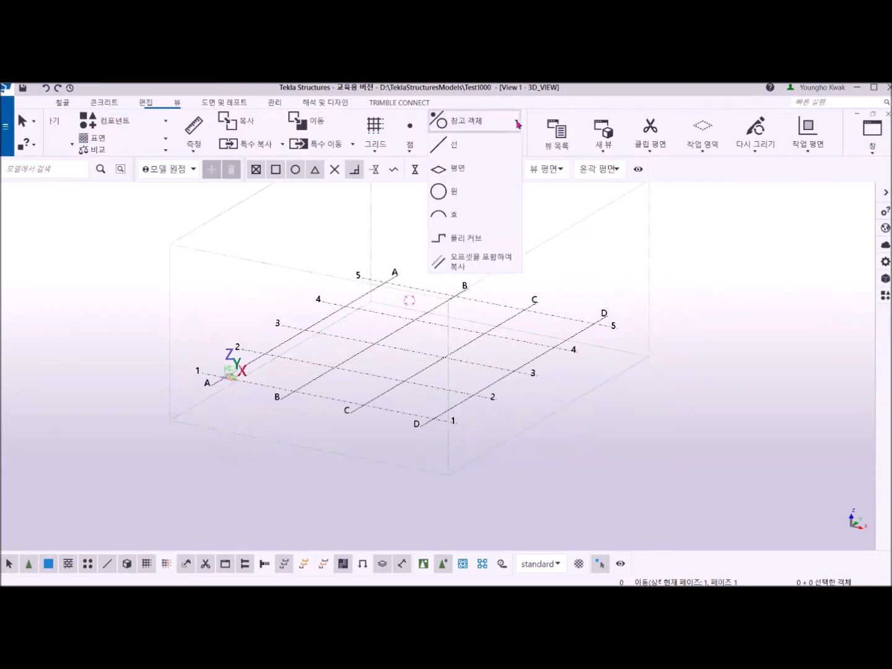
pyautogui.click(454, 194)
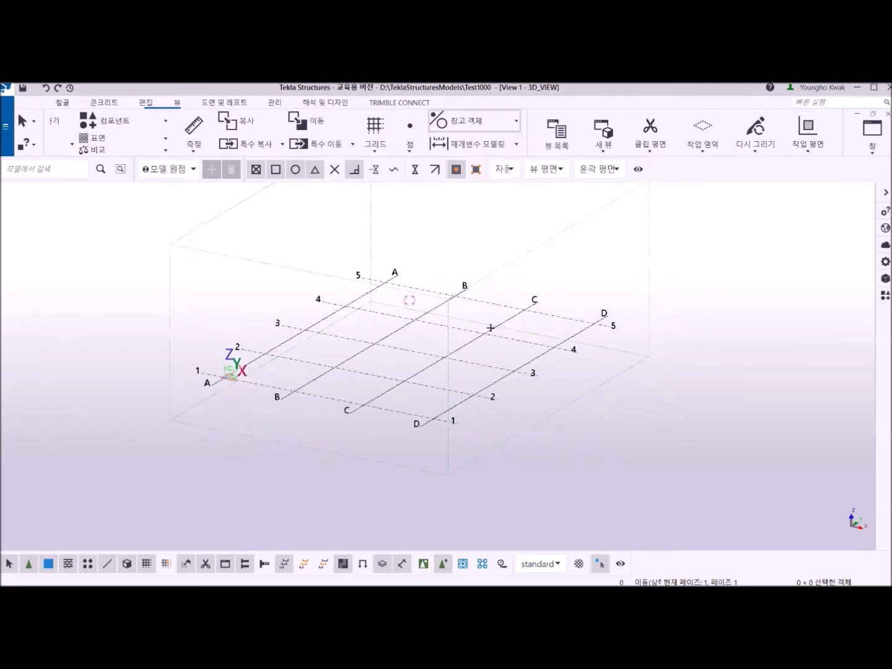
pyautogui.scroll(4, 433, 420)
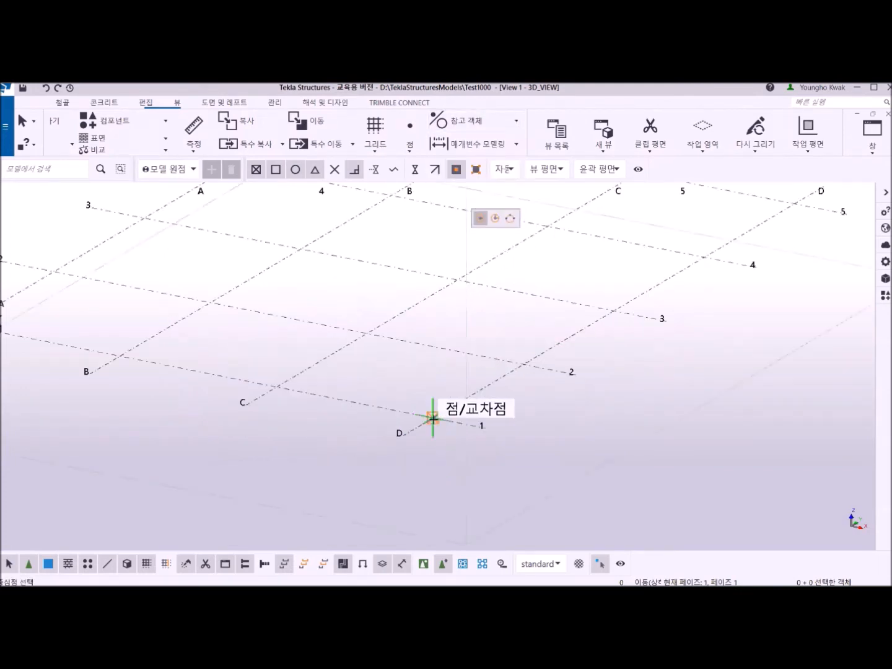
pyautogui.click(434, 419)
pyautogui.click(490, 382)
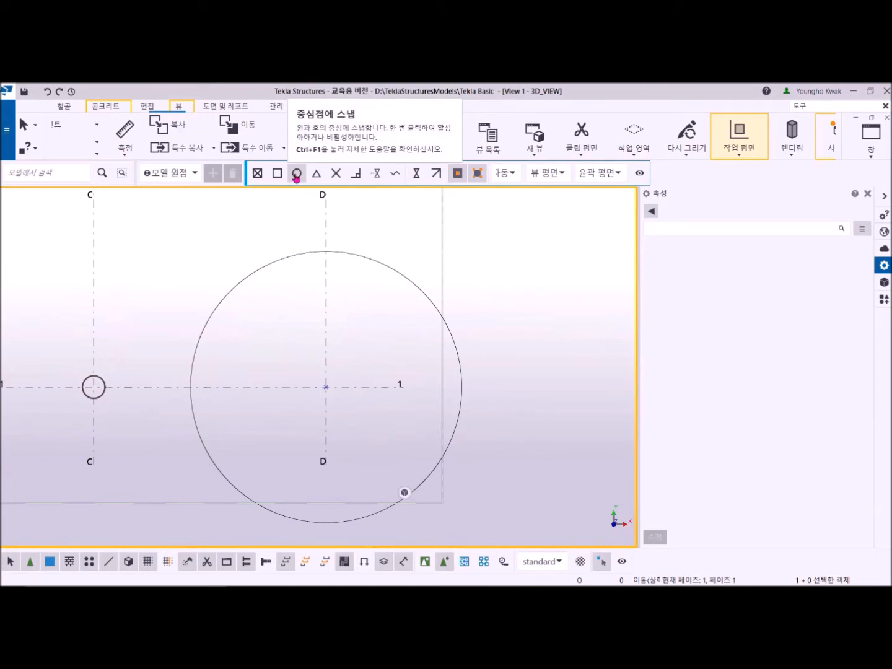
# - Place a PD600X16 steel column on the centre of the circle at gridlines D and 1, then end the column command
pyautogui.click(64, 107)
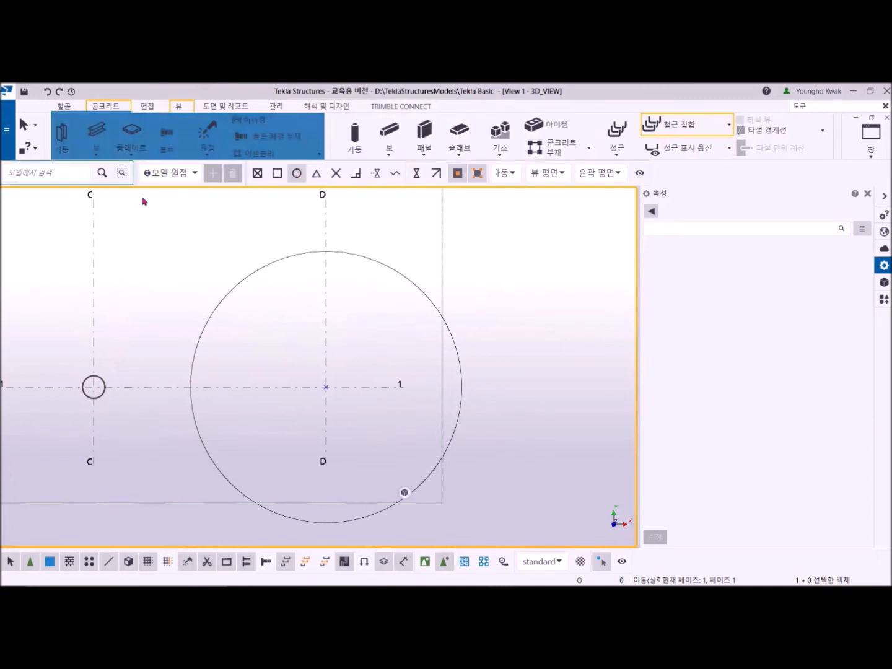
pyautogui.click(69, 133)
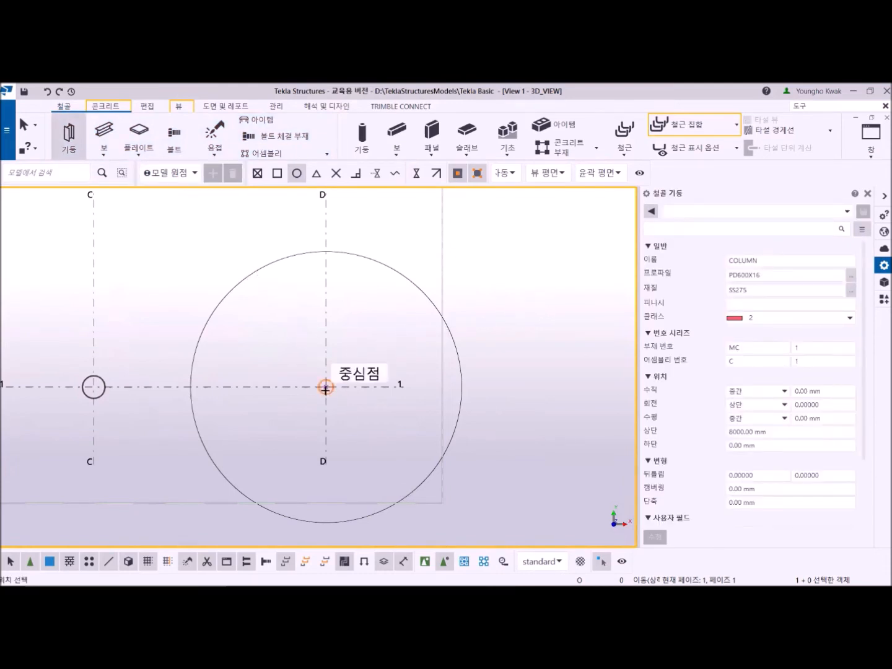
pyautogui.click(326, 388)
pyautogui.scroll(3, 360, 428)
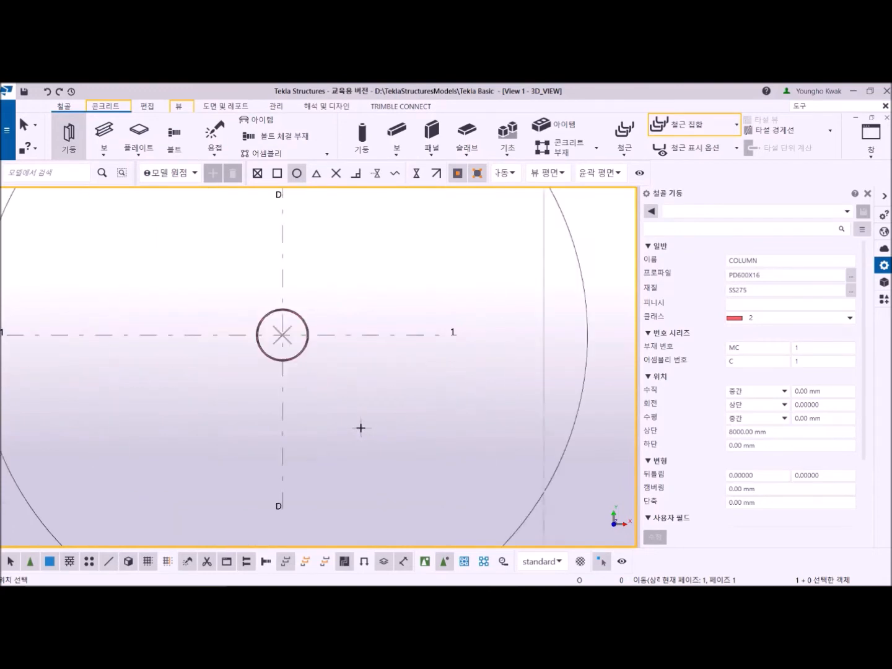
pyautogui.scroll(-3, 360, 428)
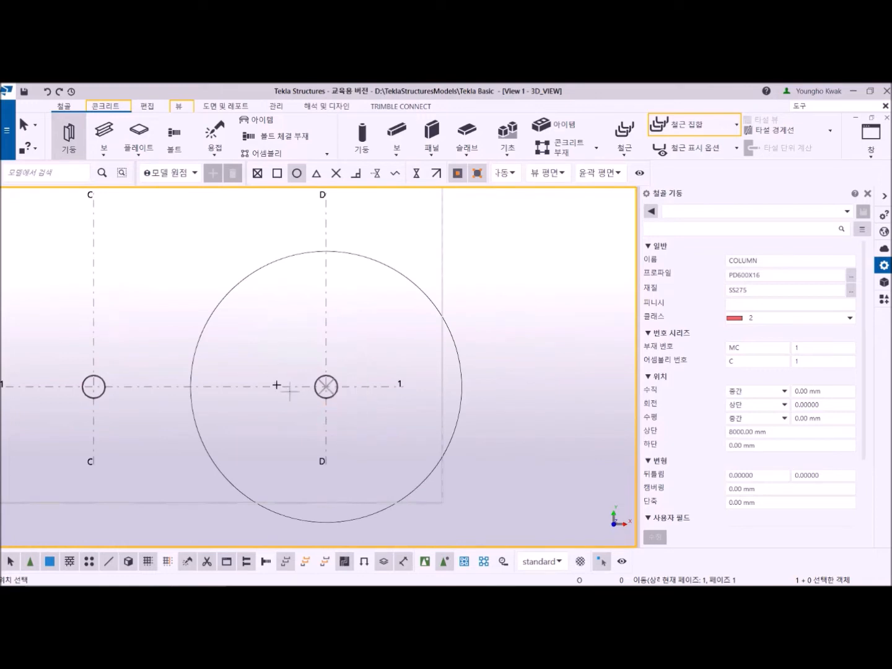
pyautogui.rightClick(150, 253)
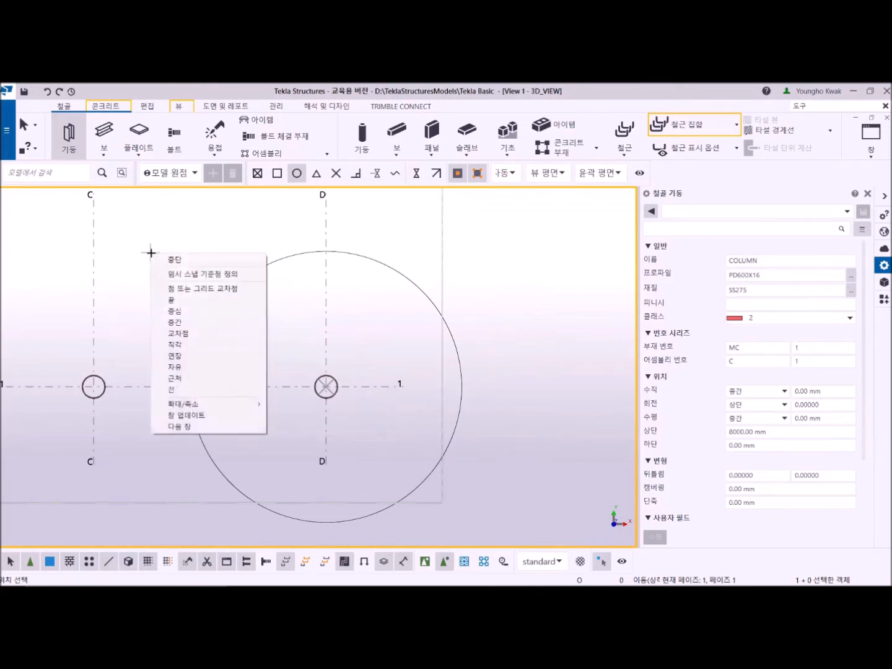
pyautogui.click(176, 259)
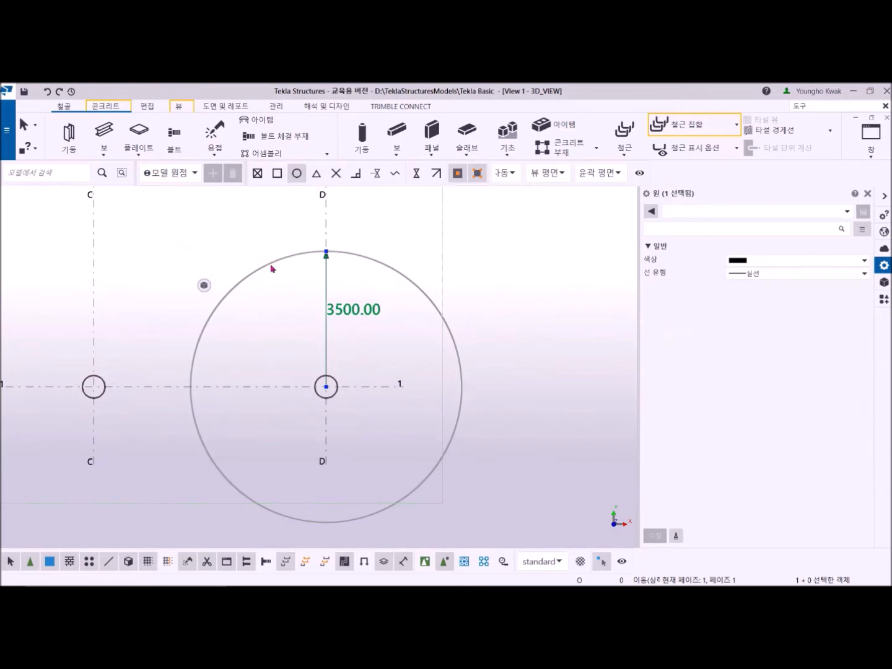
# - Move the circle by its centre point to a free position between gridlines C and D beyond gridline 1, with free snapping enabled
pyautogui.rightClick(194, 229)
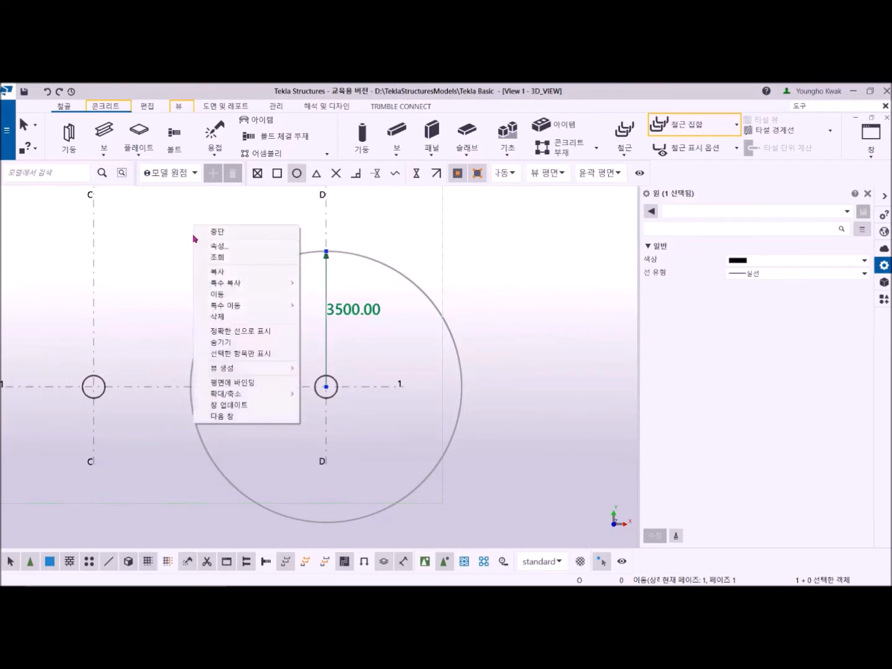
pyautogui.moveTo(205, 283)
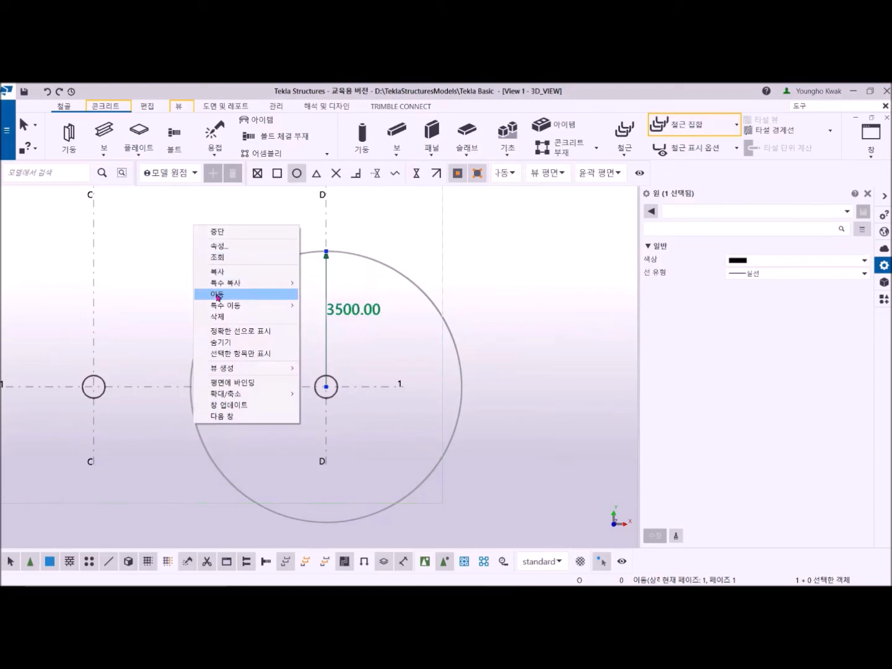
pyautogui.click(218, 296)
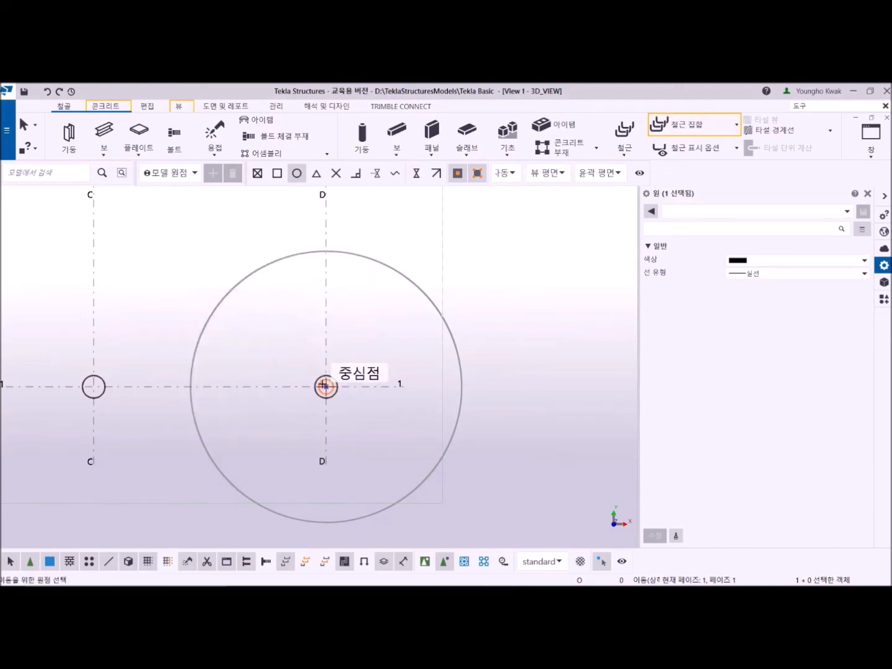
pyautogui.click(324, 387)
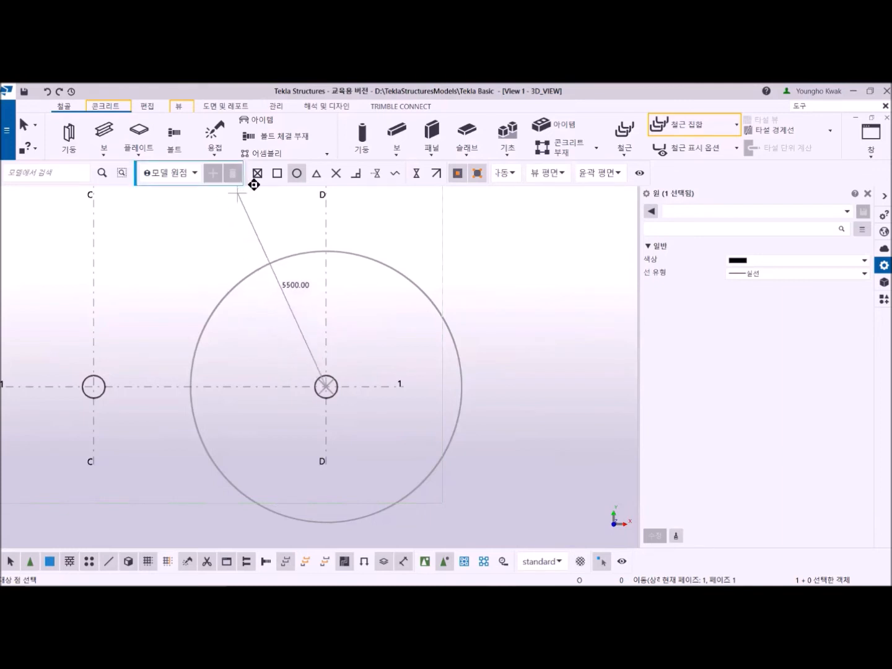
pyautogui.click(414, 179)
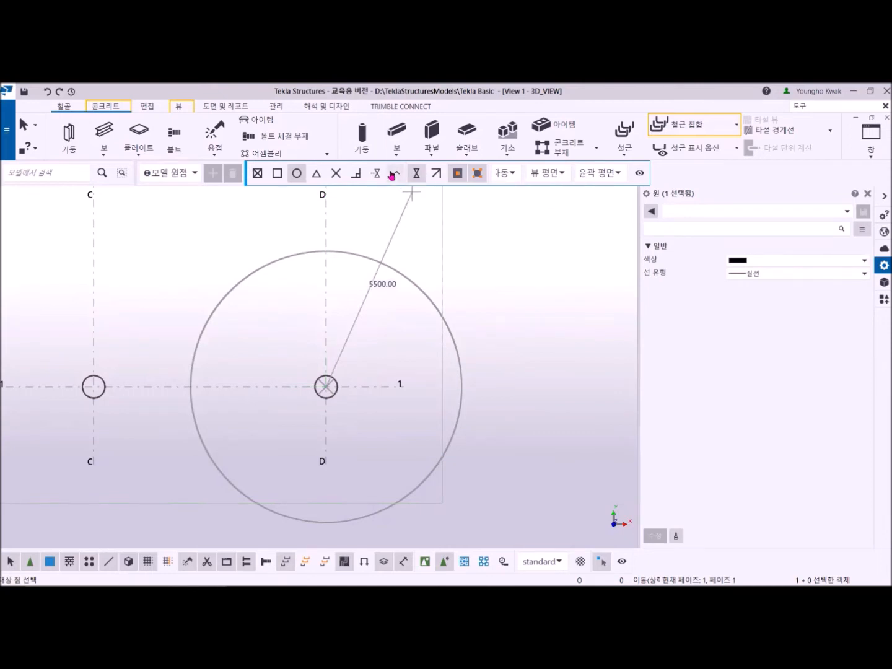
pyautogui.click(394, 177)
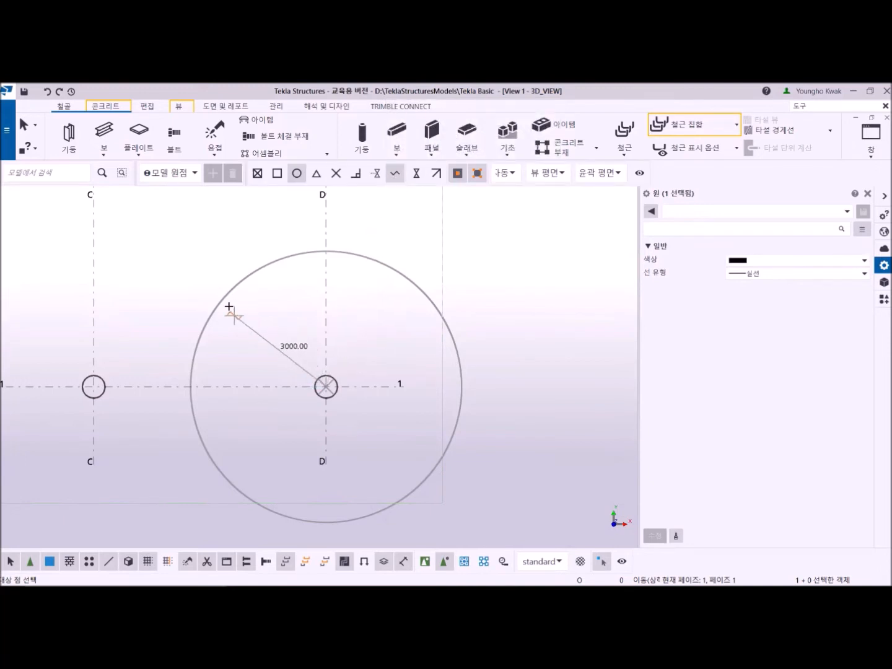
pyautogui.click(212, 255)
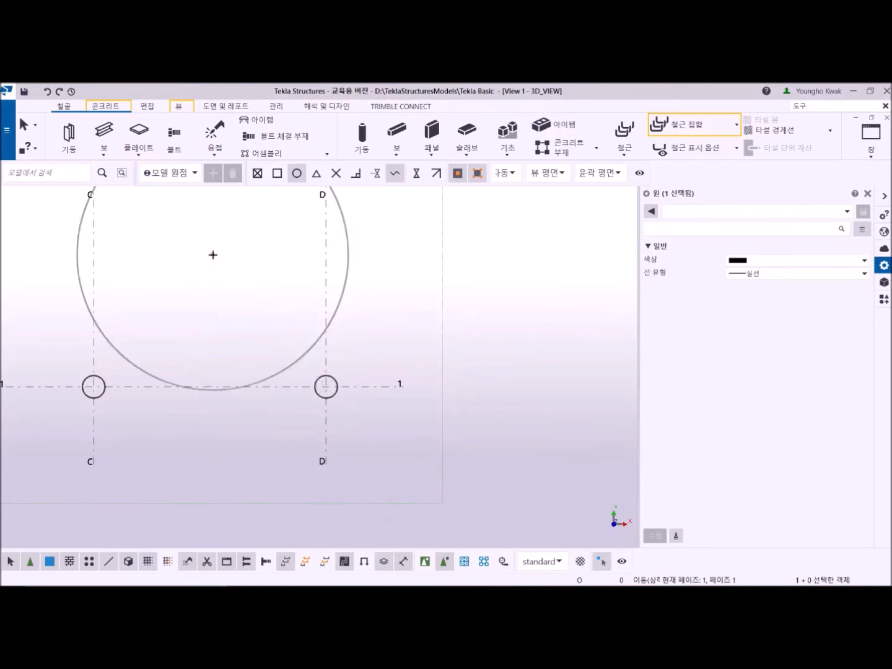
# - Place a PD600X16 steel column on the centre of the moved circle between gridlines C and D, and end the column command
pyautogui.scroll(-2, 247, 288)
pyautogui.moveTo(296, 337); pyautogui.dragTo(397, 429, button='middle')
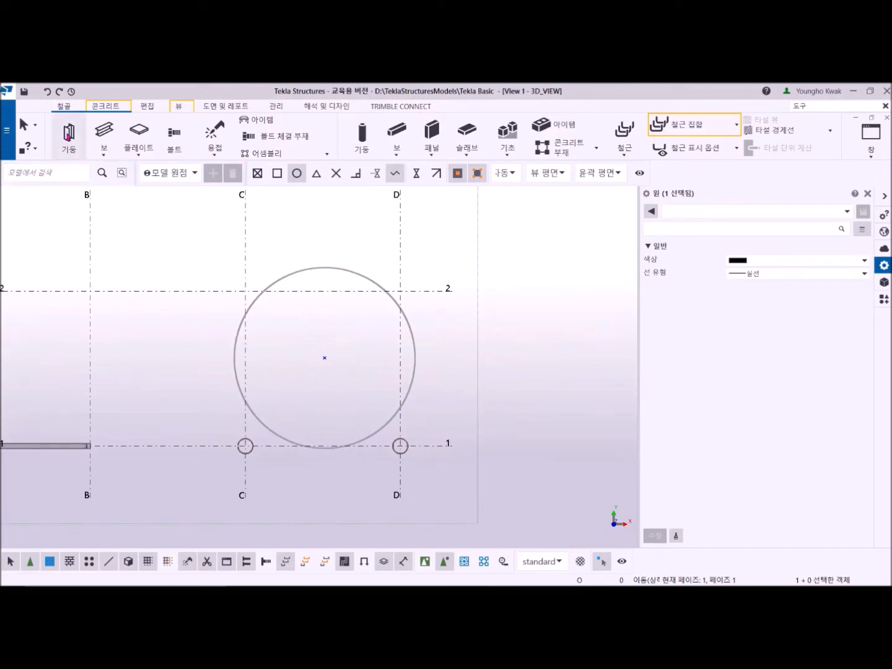
pyautogui.click(68, 135)
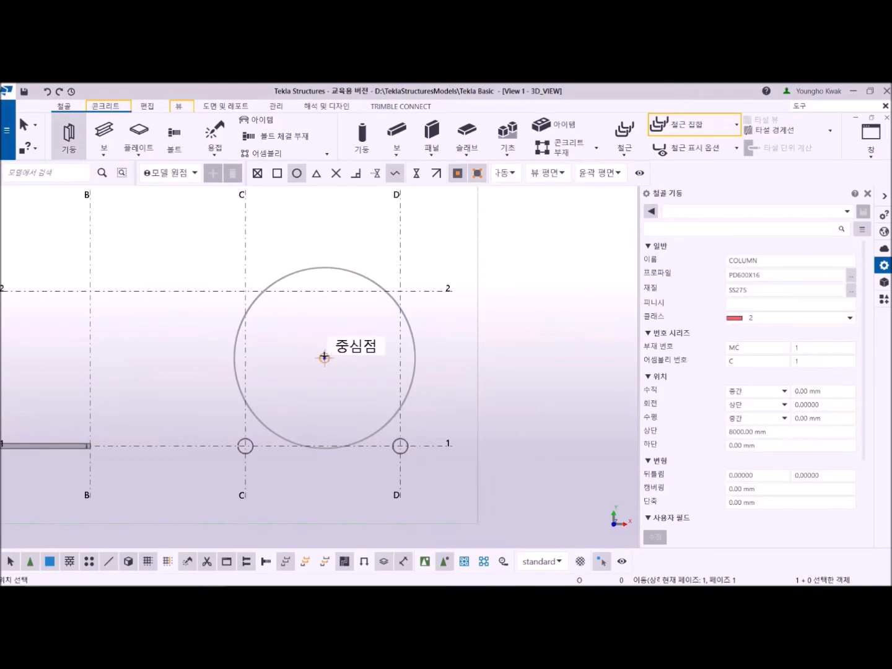
pyautogui.click(325, 358)
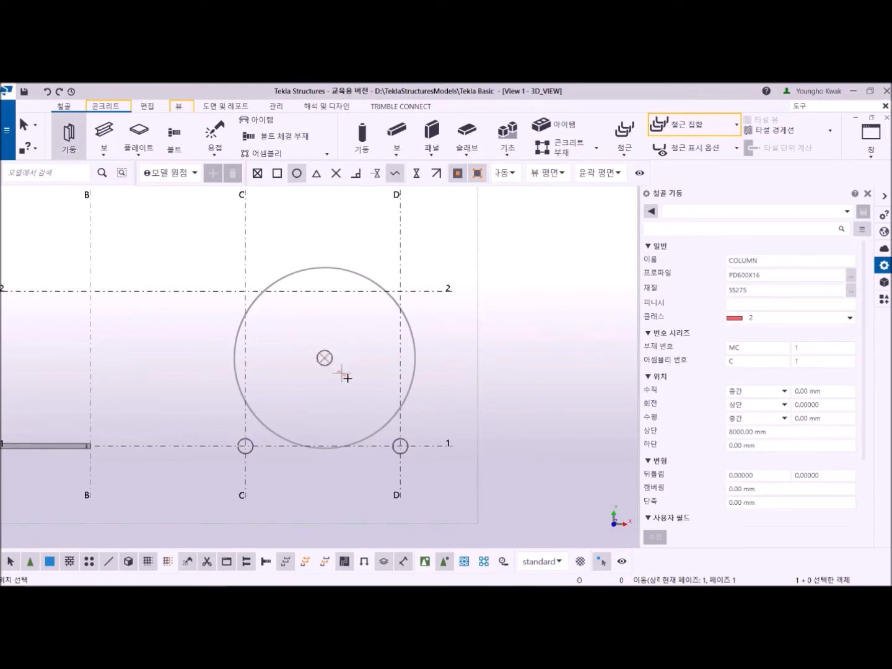
pyautogui.scroll(2, 348, 383)
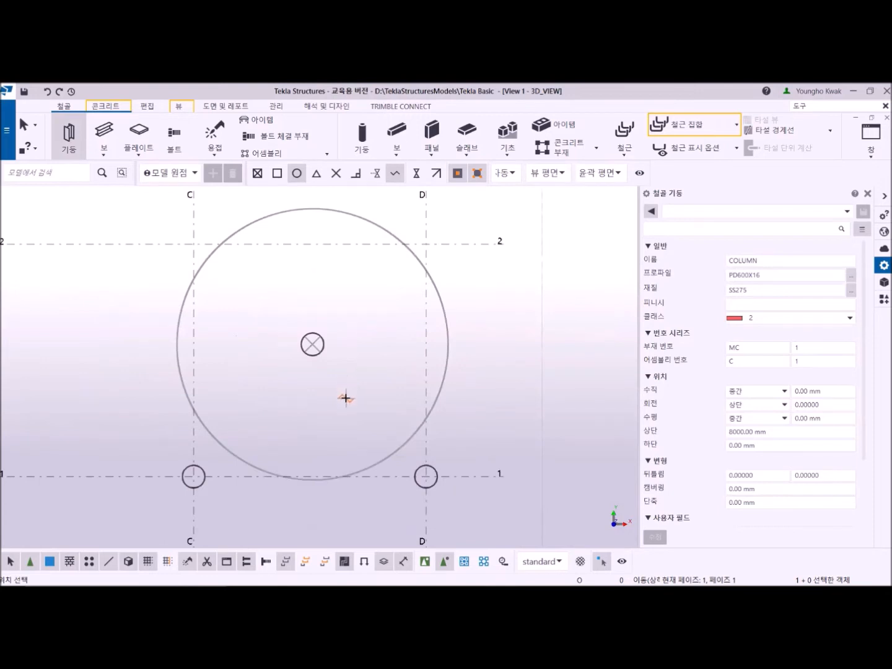
pyautogui.rightClick(102, 225)
pyautogui.click(123, 234)
pyautogui.rightClick(105, 224)
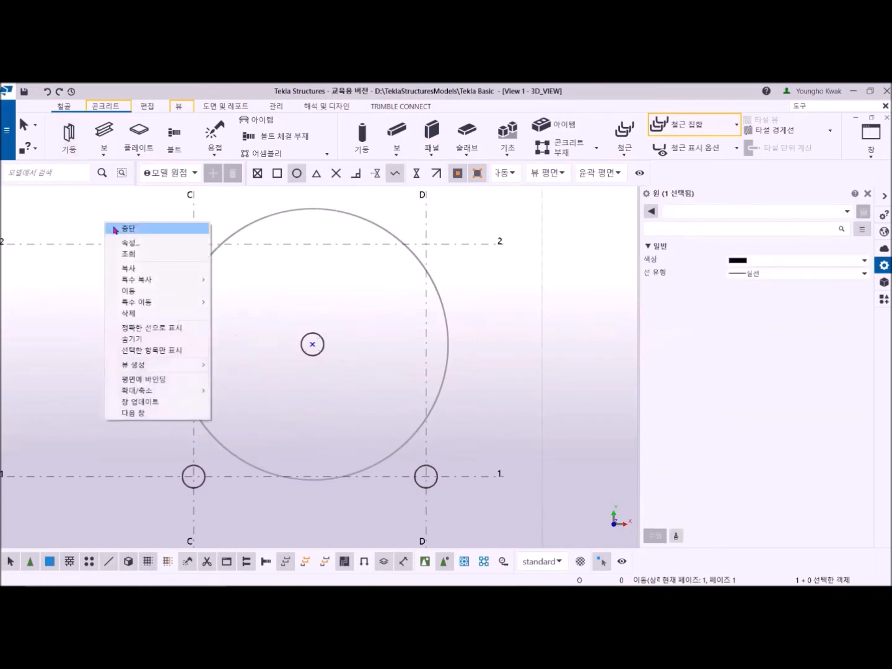
pyautogui.click(115, 229)
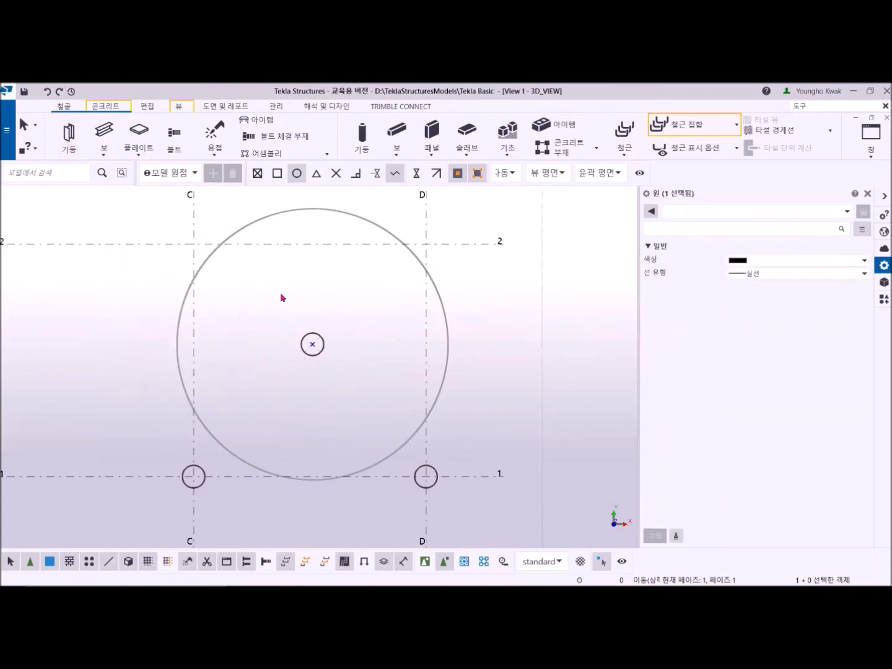
# - Draw a construction arc of about 2200 mm radius and 135° between gridlines B and C and gridlines 1 and 2
pyautogui.click(147, 107)
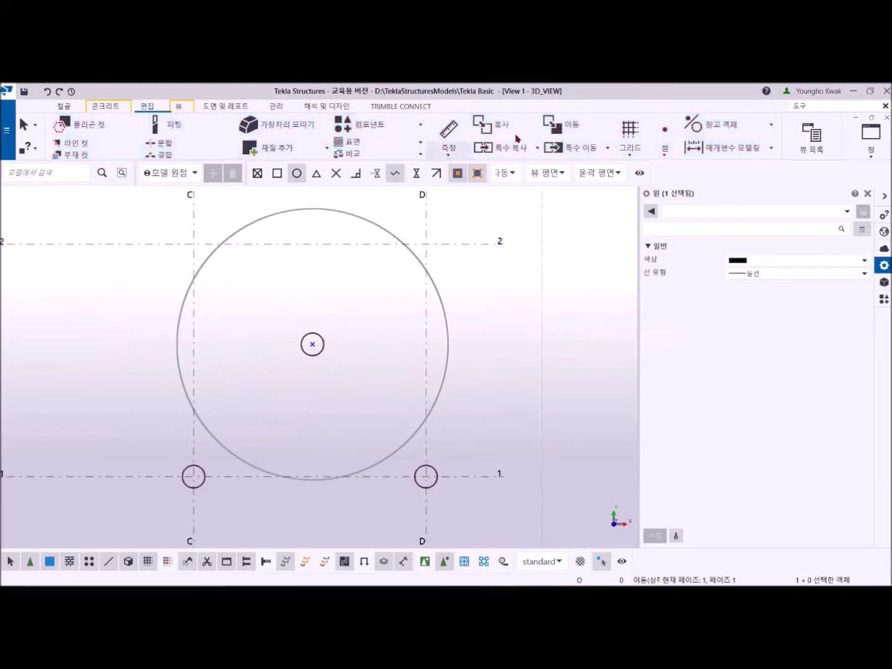
pyautogui.click(772, 125)
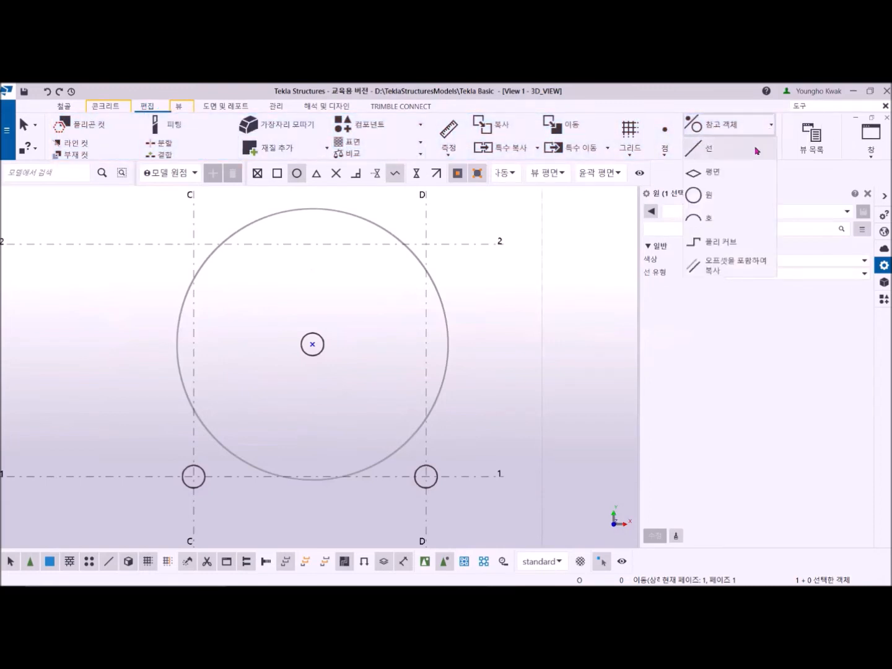
pyautogui.click(709, 219)
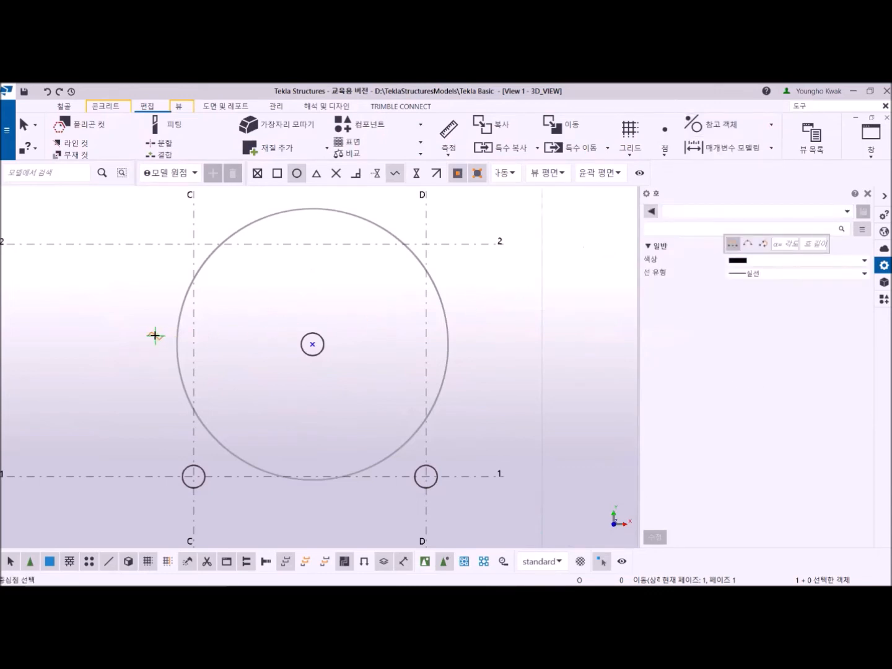
pyautogui.click(56, 366)
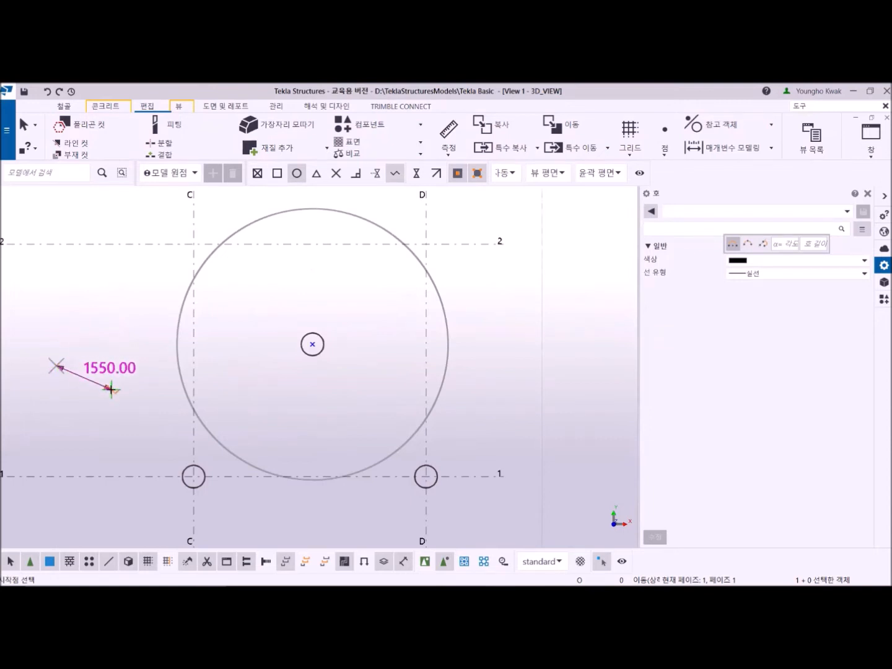
pyautogui.click(132, 406)
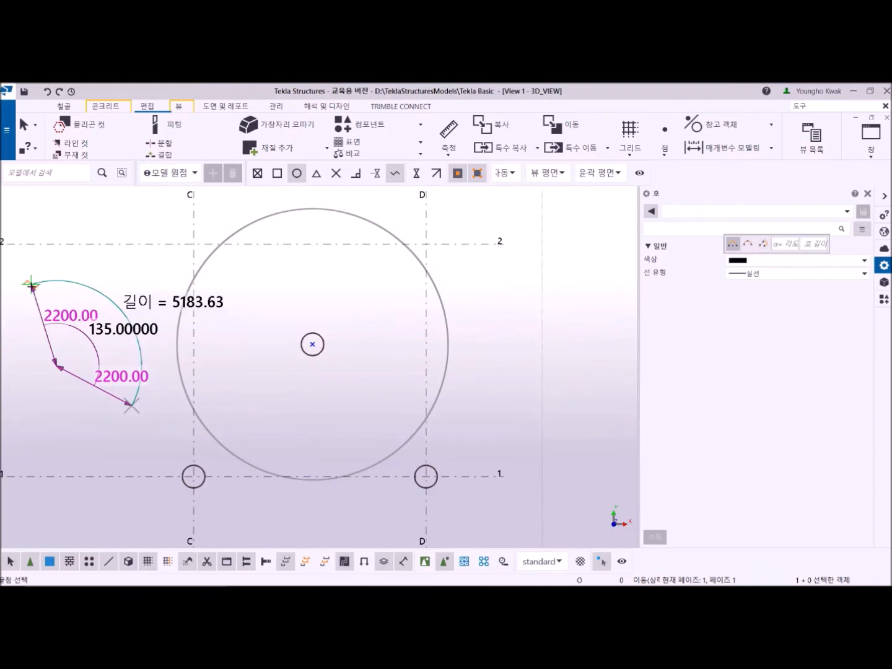
pyautogui.click(30, 287)
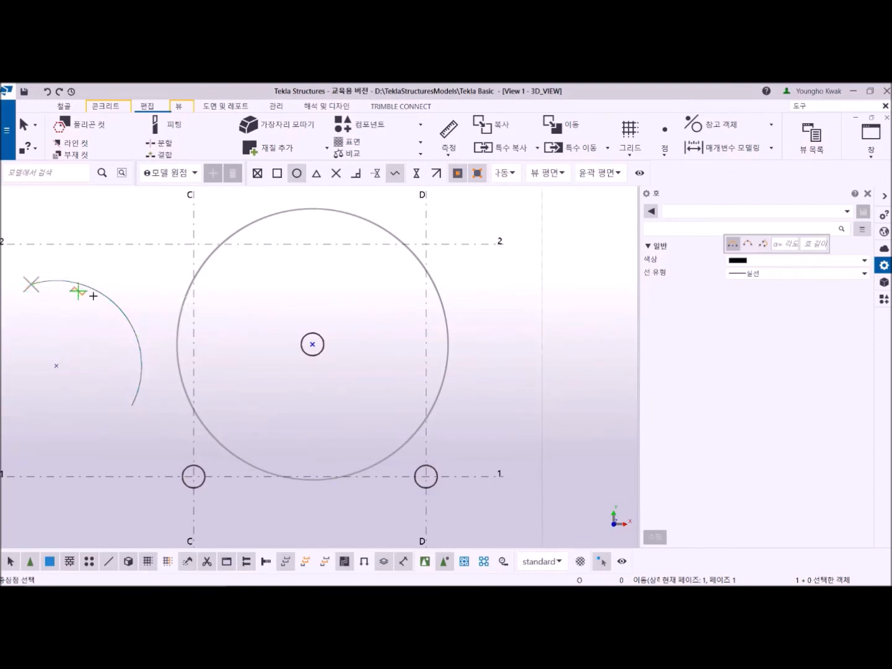
pyautogui.rightClick(130, 219)
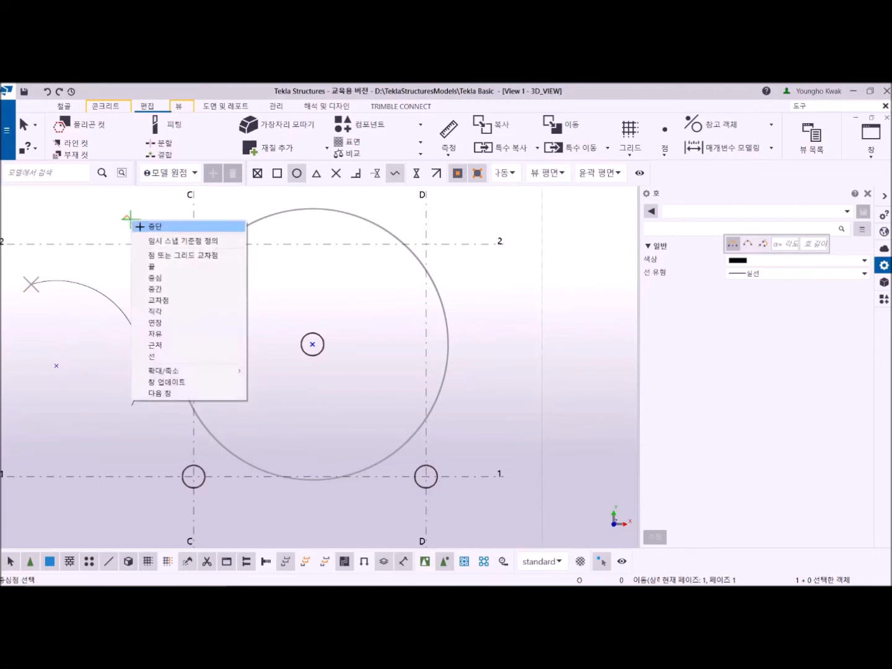
pyautogui.click(163, 227)
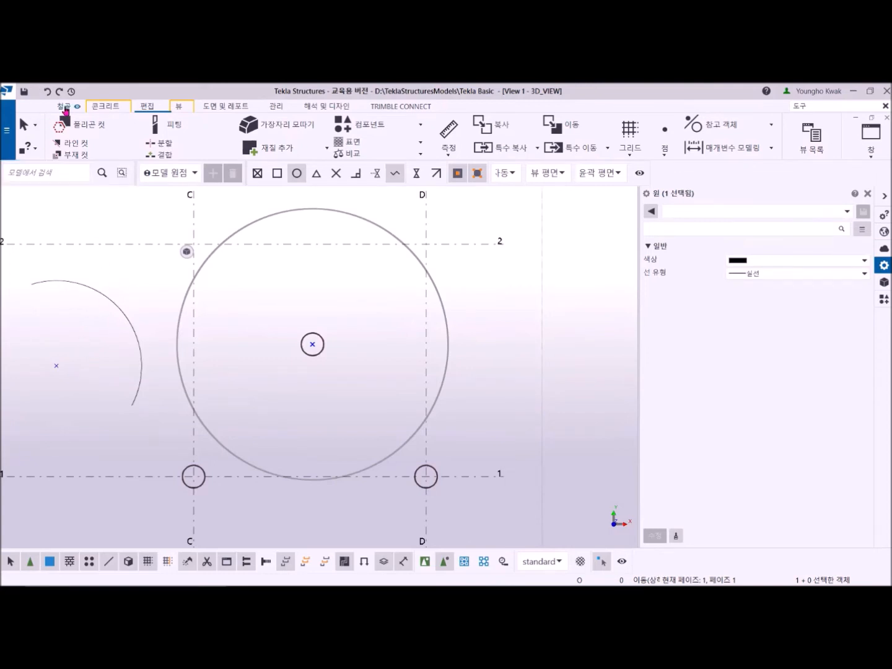
# - Keep only centre-point snapping enabled, place a PD600X16 steel column on the centre of the arc, and end the column command
pyautogui.click(64, 107)
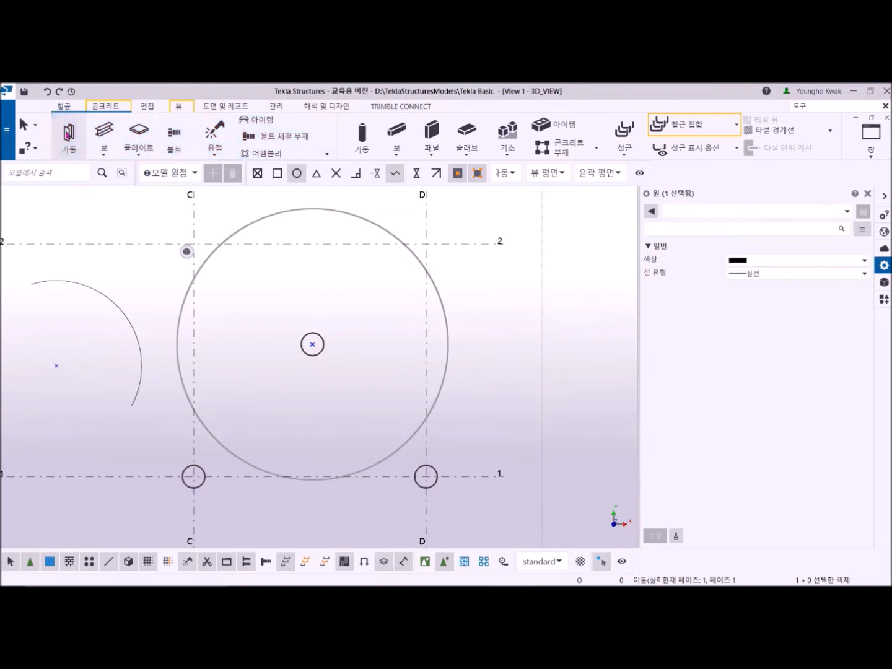
pyautogui.click(68, 135)
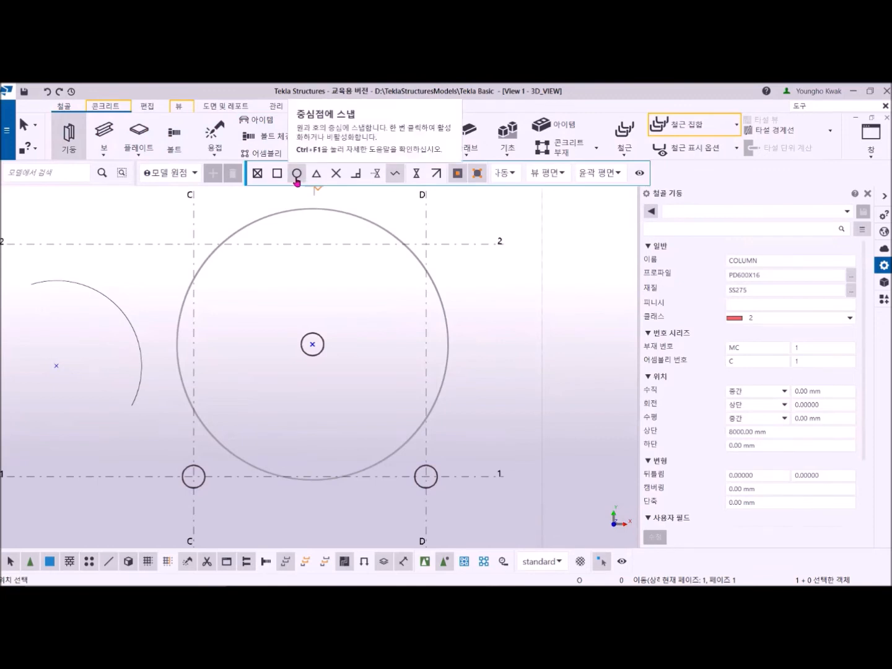
pyautogui.click(296, 178)
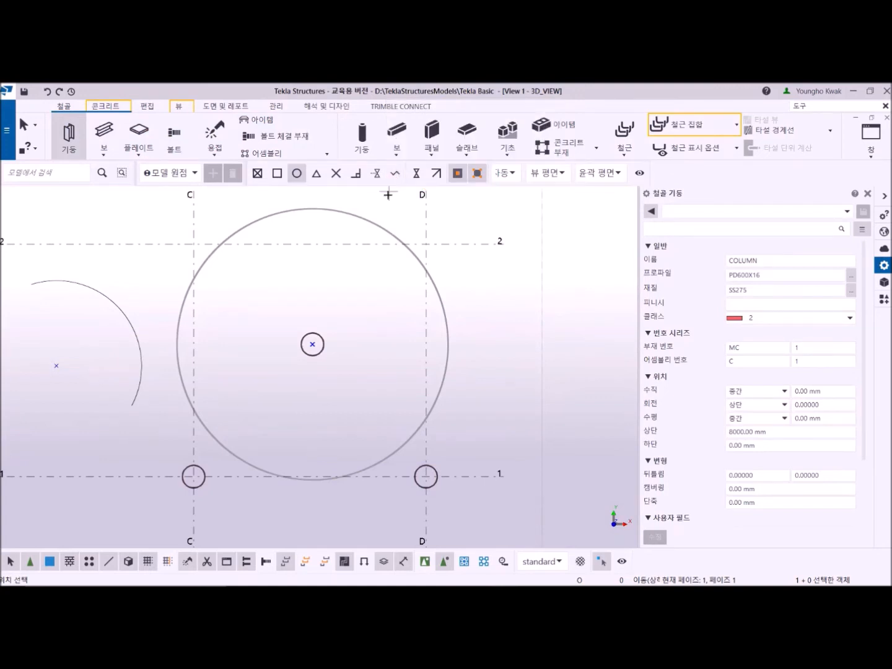
pyautogui.click(55, 363)
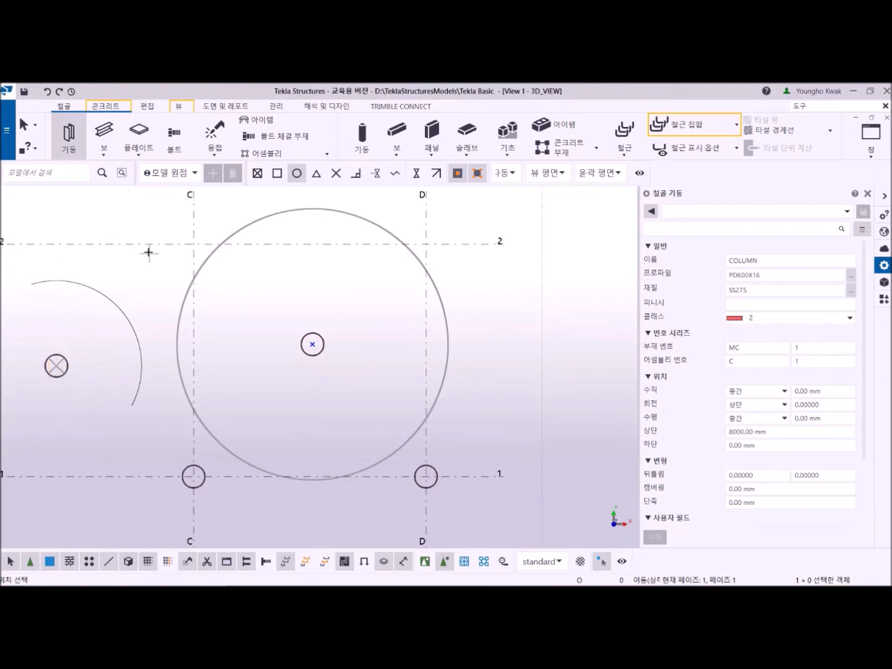
pyautogui.rightClick(120, 212)
pyautogui.click(145, 221)
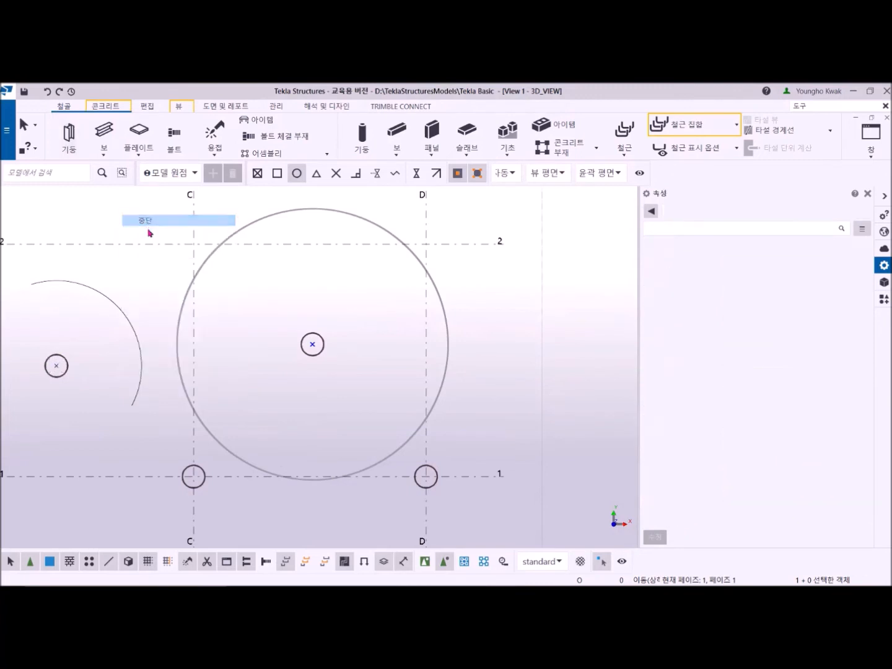
# - Enable only midpoint snapping and model an H400X200X8X13 steel beam from the midpoint of gridline 1 to that of gridline 2 between C and D
pyautogui.moveTo(296, 290); pyautogui.dragTo(270, 374, button='middle')
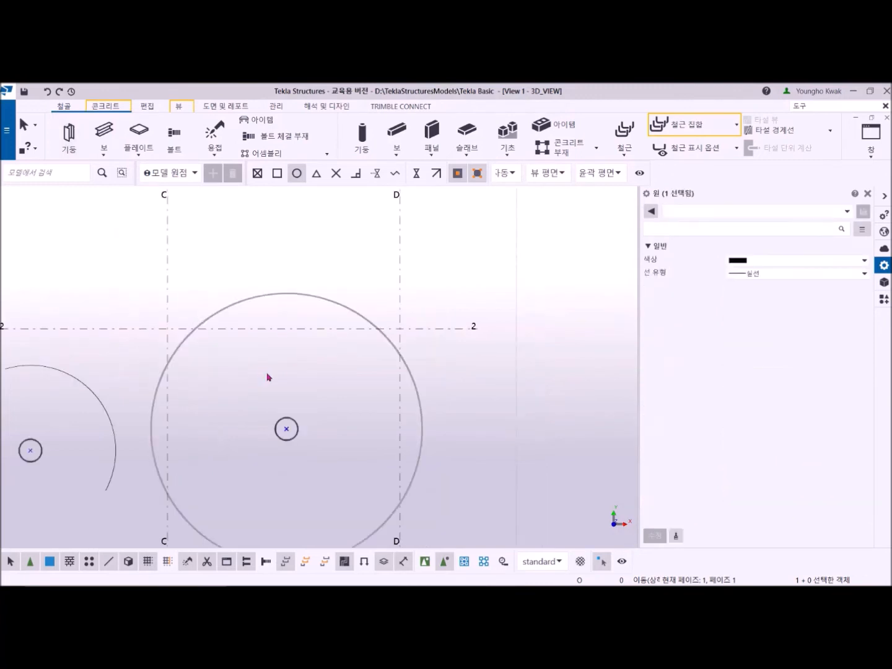
pyautogui.click(317, 176)
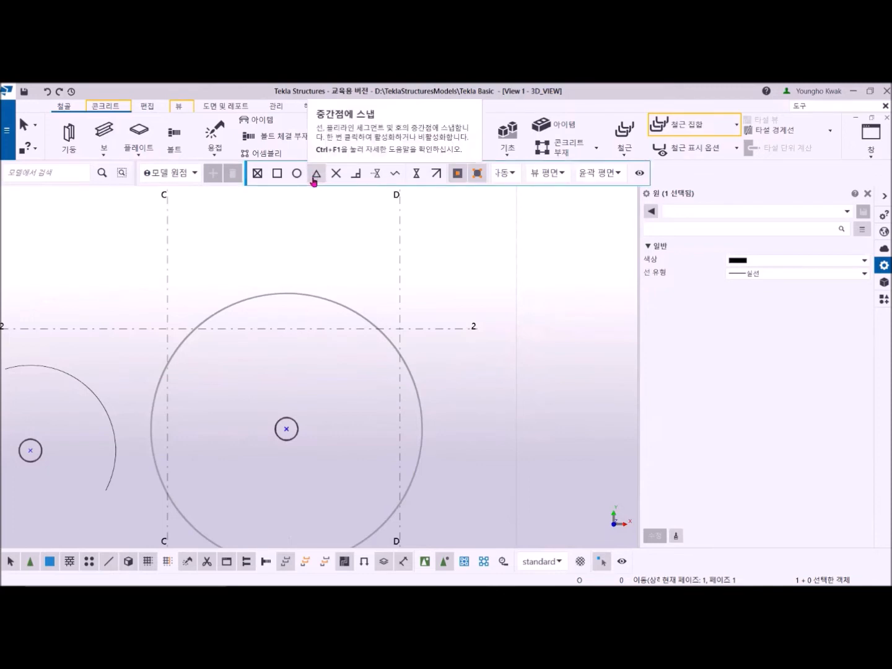
pyautogui.scroll(-2, 223, 259)
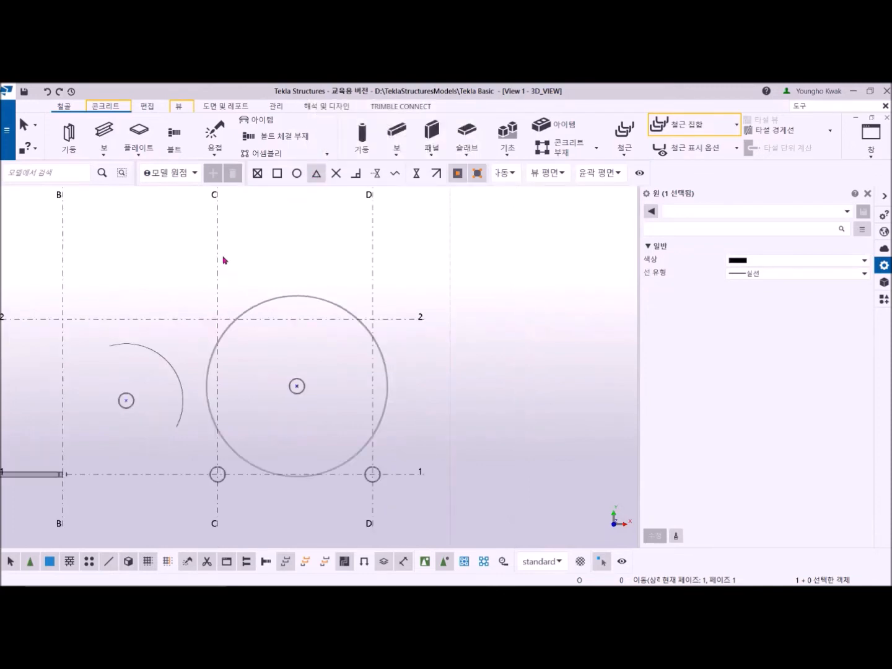
pyautogui.click(104, 131)
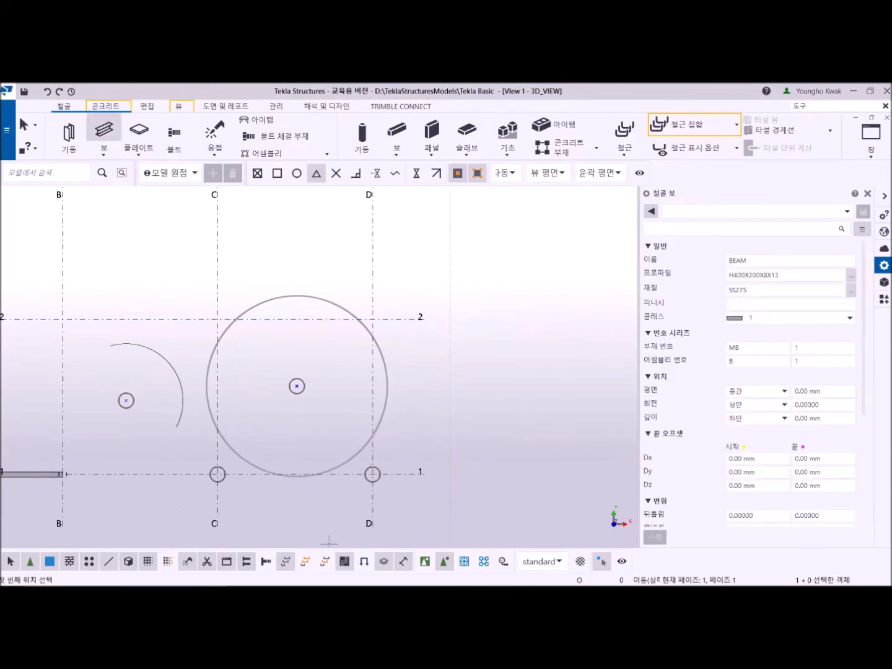
pyautogui.click(295, 474)
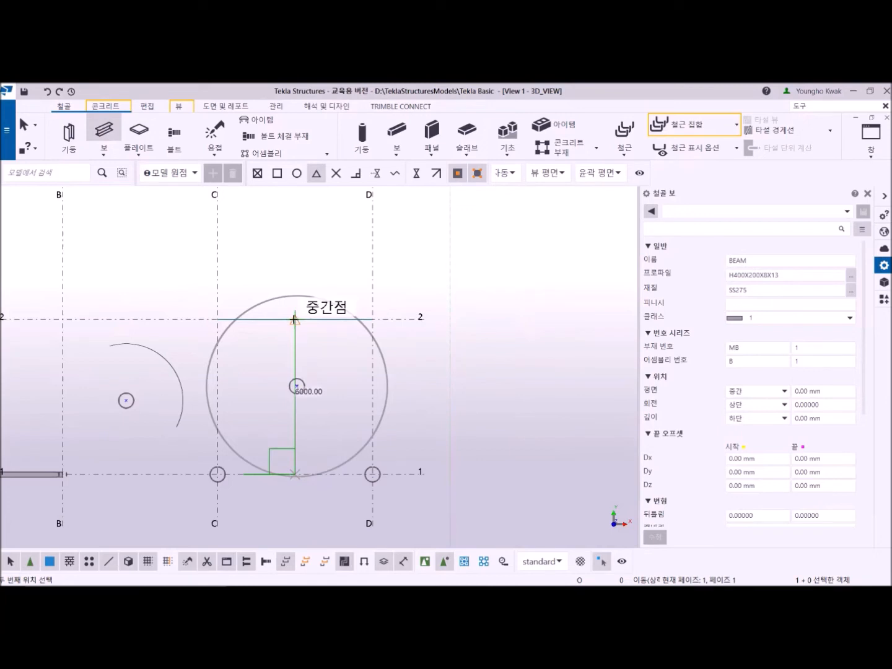
pyautogui.click(294, 320)
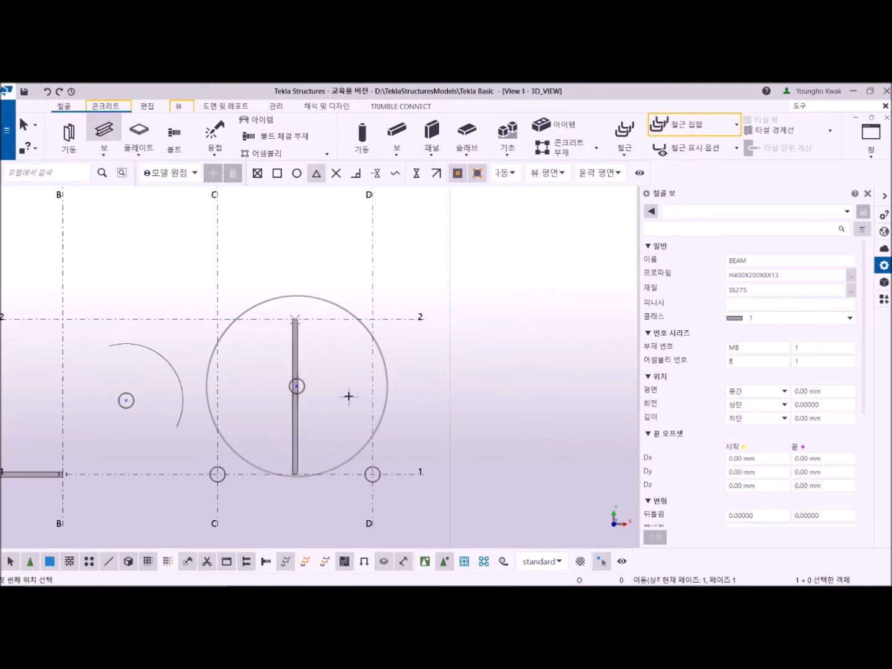
# - Switch to intersection snapping only and place a PD600X16 steel column where the circle crosses gridline 2 near gridline D, ending the command
pyautogui.scroll(2, 349, 396)
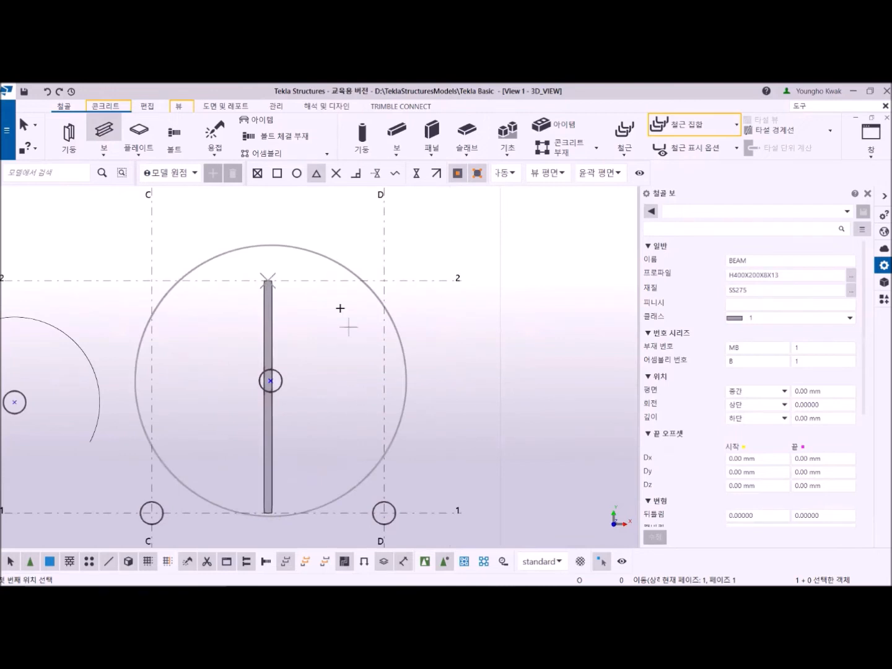
pyautogui.click(315, 175)
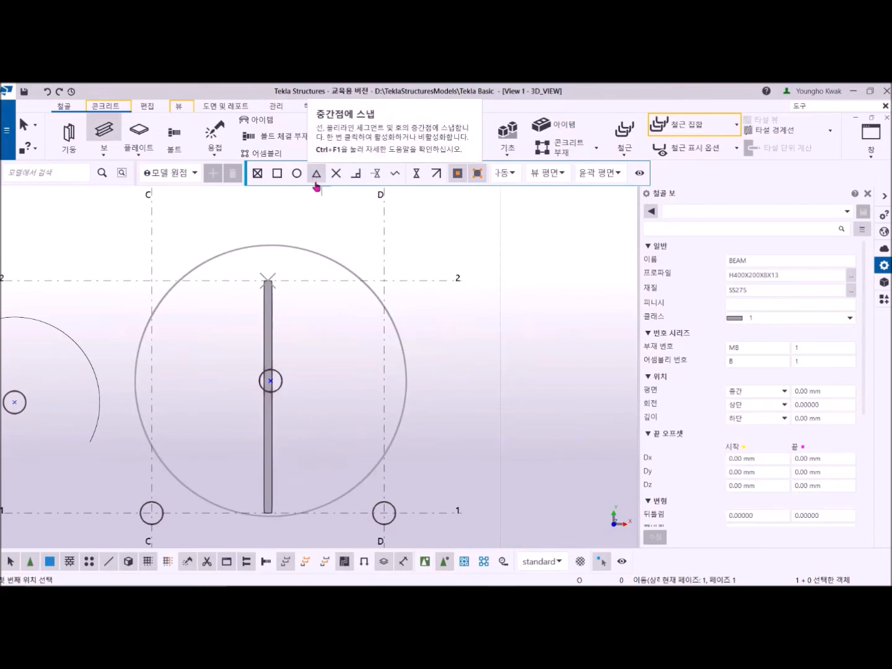
pyautogui.click(315, 174)
pyautogui.click(337, 173)
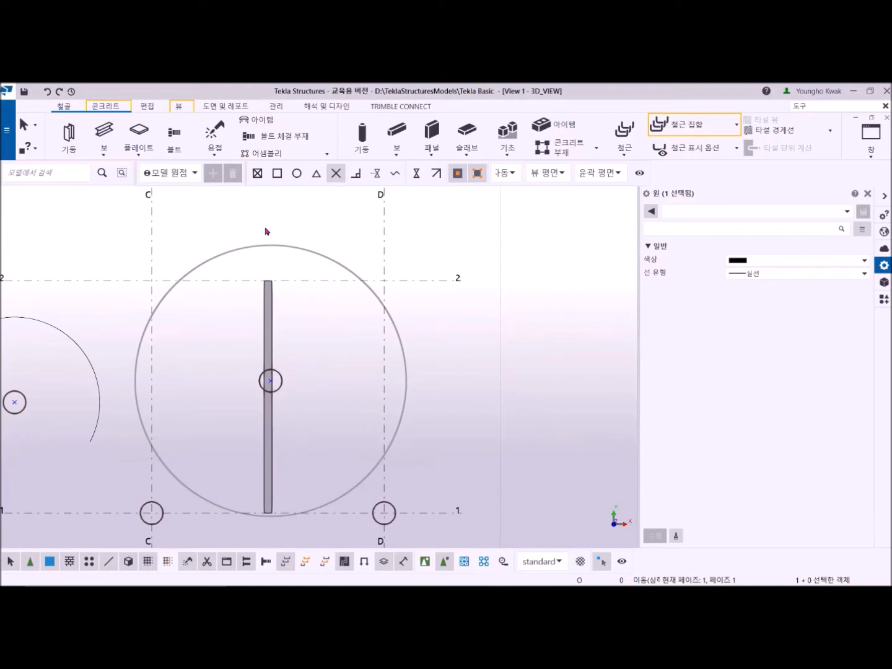
pyautogui.click(70, 132)
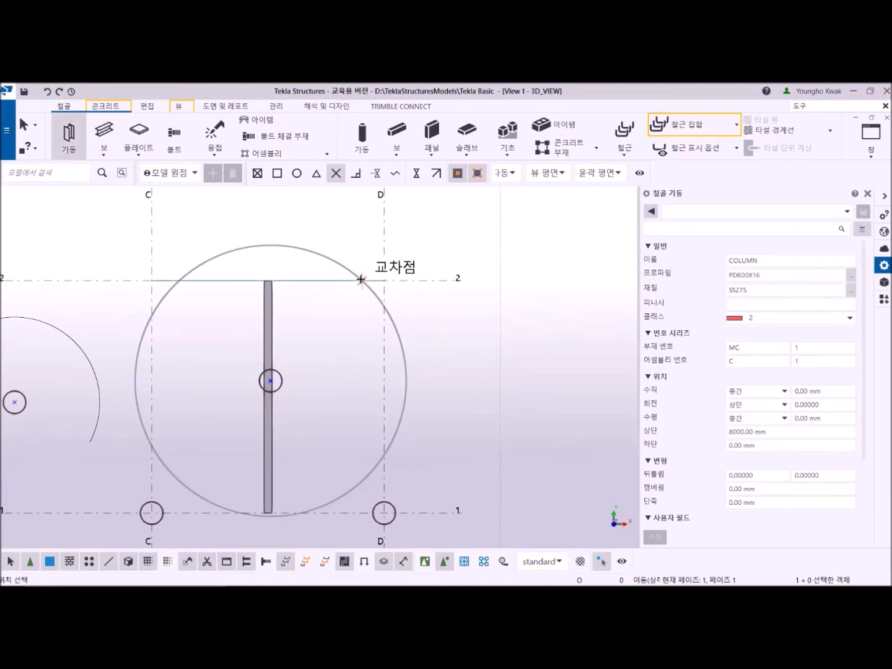
pyautogui.scroll(3, 362, 280)
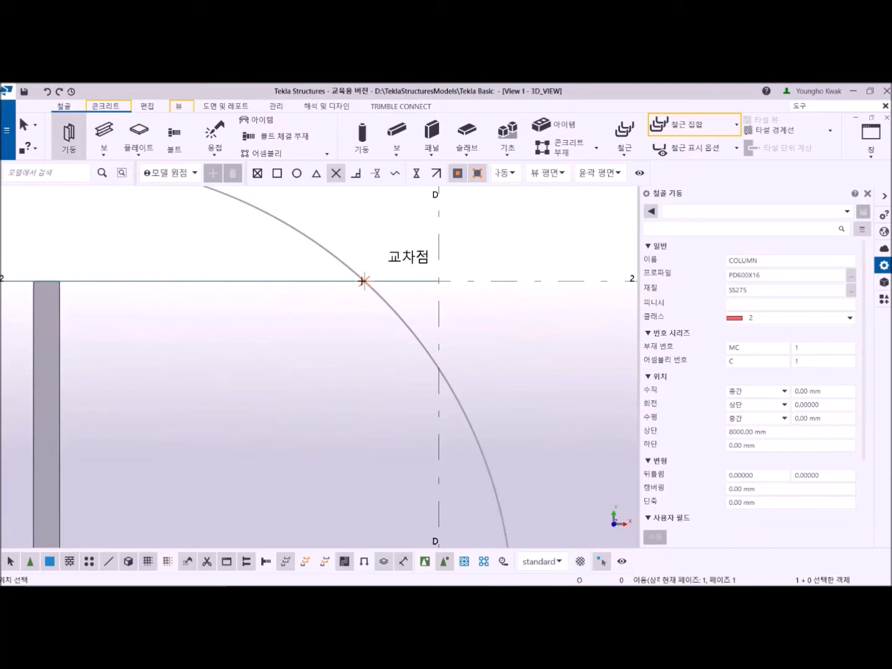
pyautogui.click(364, 281)
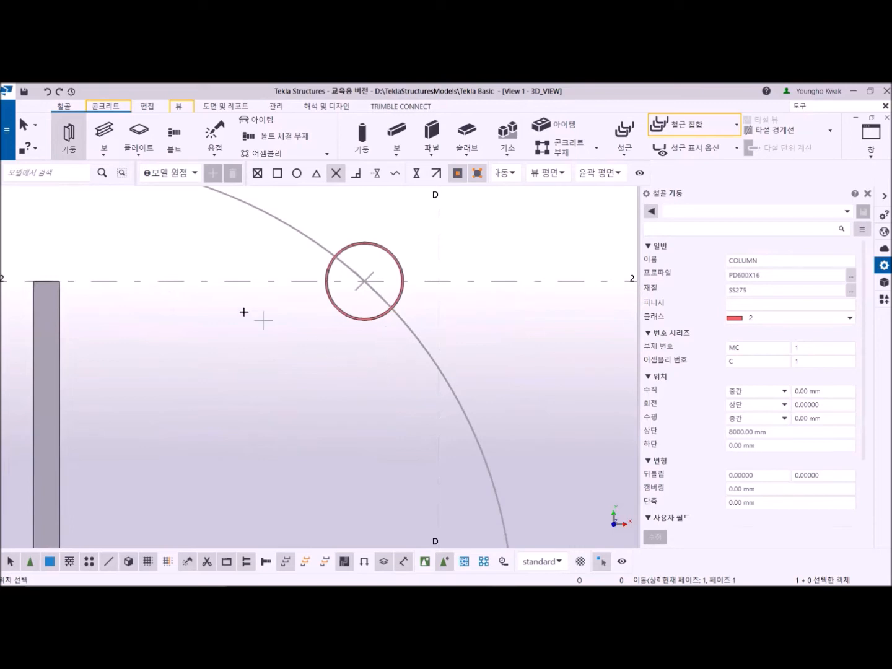
pyautogui.rightClick(187, 236)
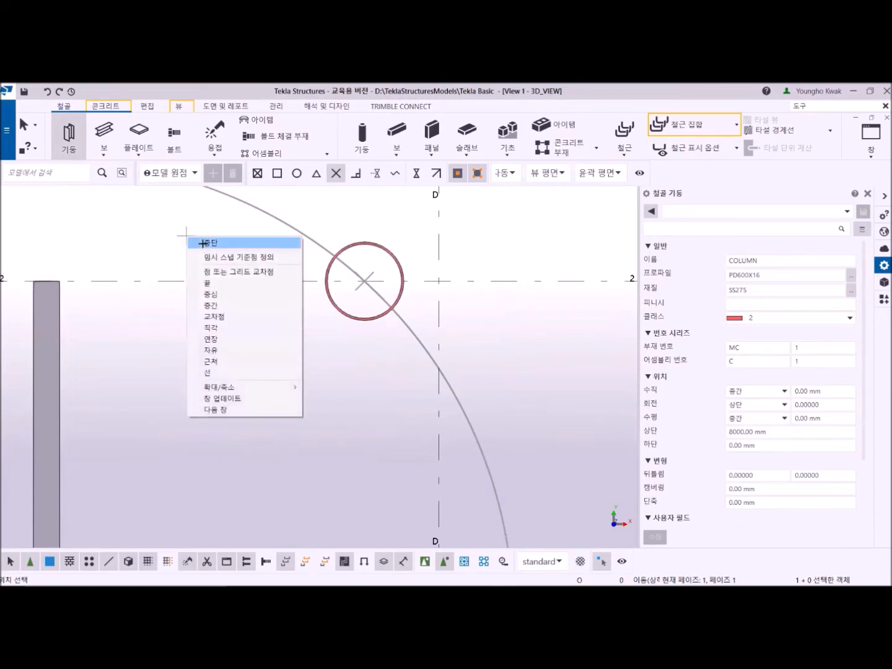
pyautogui.click(209, 243)
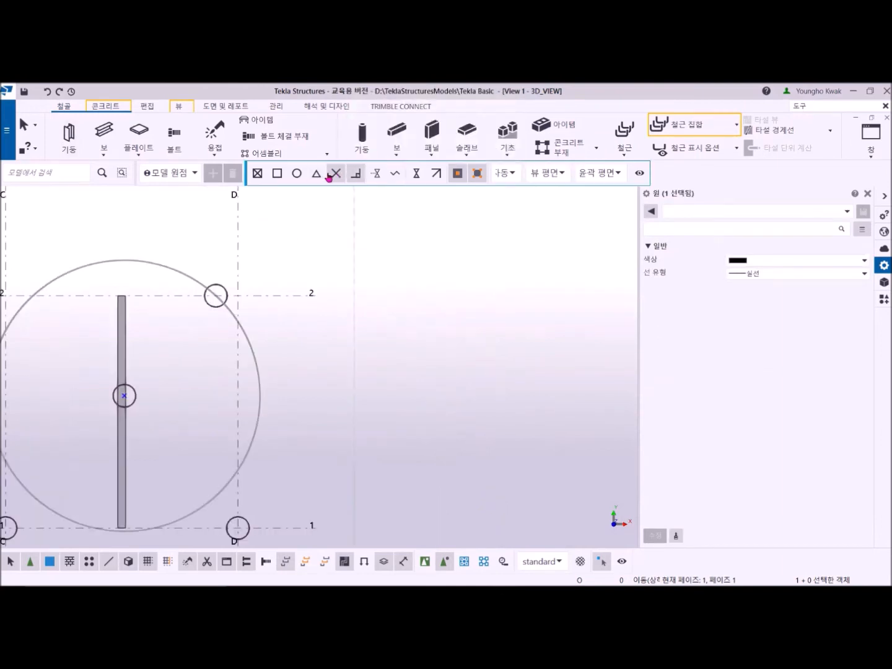
# - Switch to perpendicular snapping only and delete all the modelled columns, beams, construction circle and arc
pyautogui.click(360, 175)
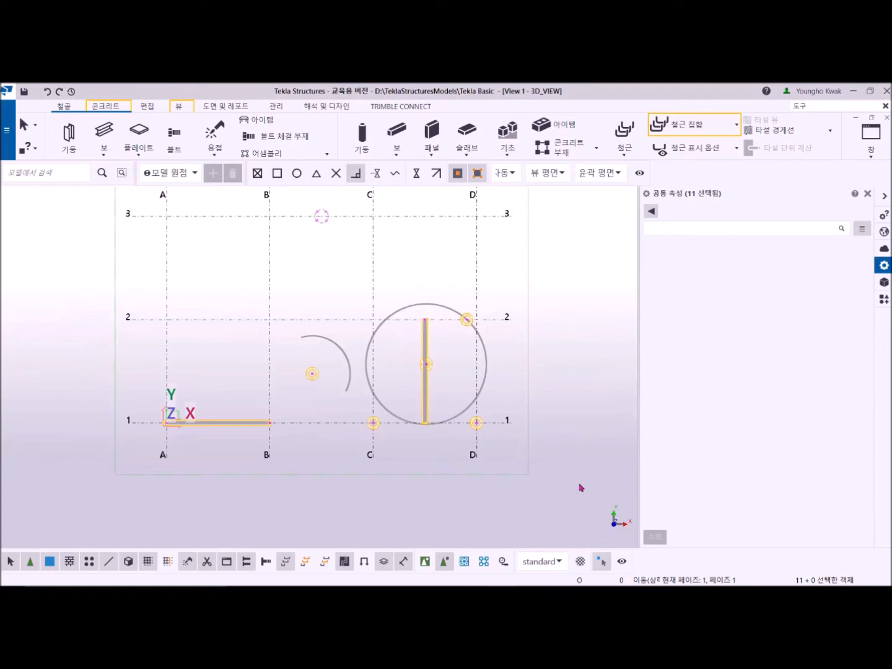
pyautogui.press('Delete')
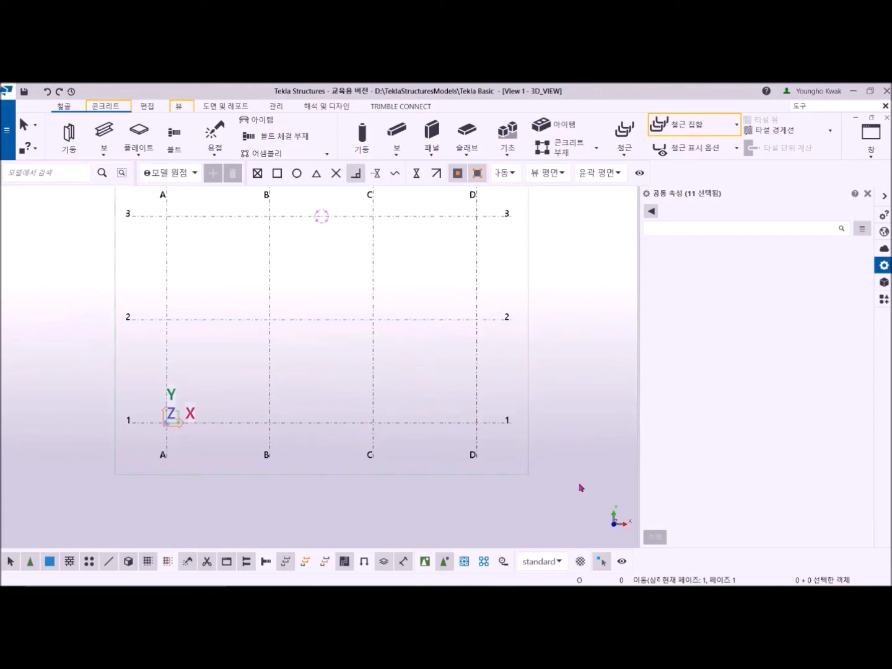
# - Model an H400X200X8X13 steel beam diagonally from grid intersection A-1 to B-2 and end the beam command
pyautogui.scroll(3, 292, 437)
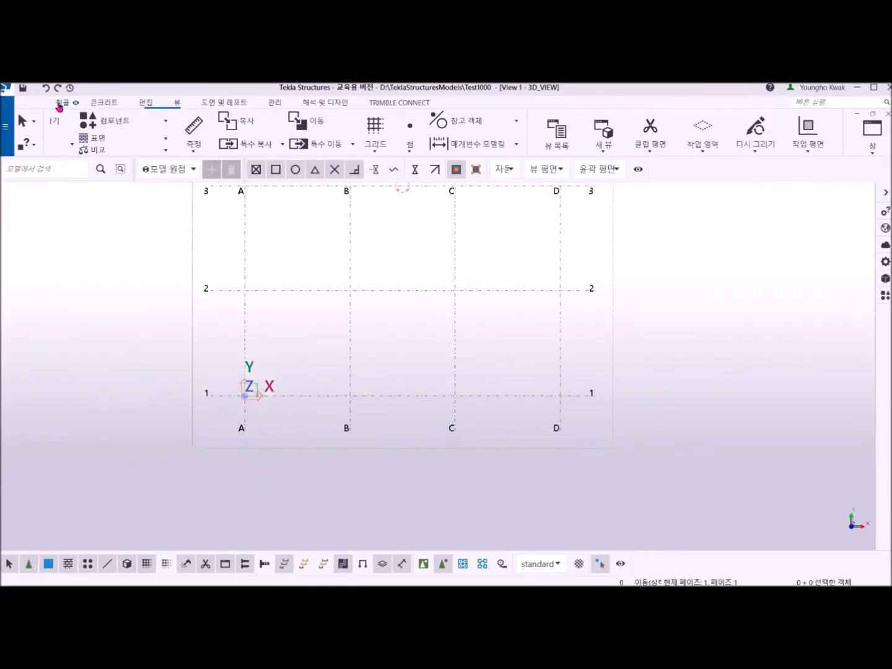
pyautogui.click(59, 103)
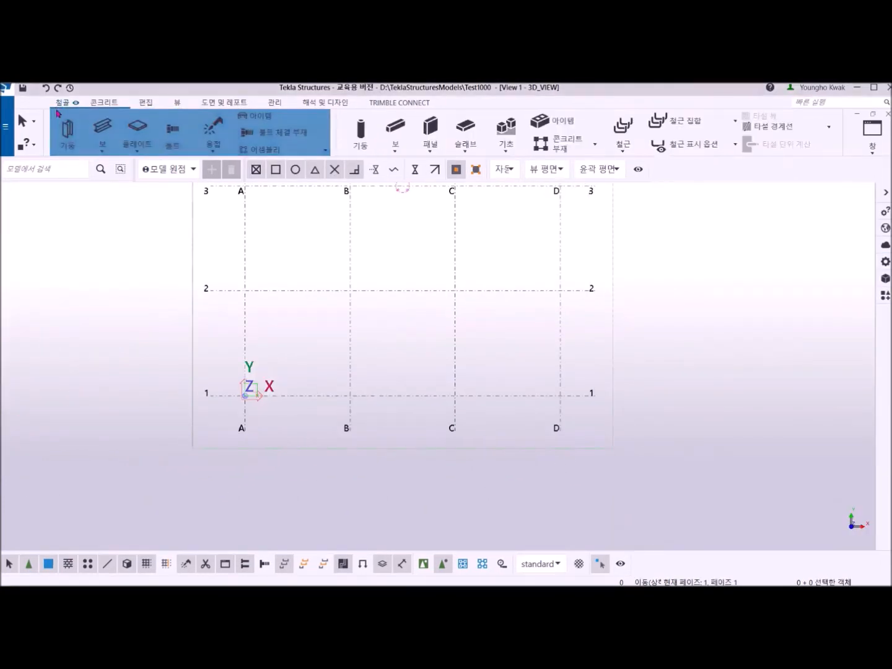
pyautogui.click(103, 131)
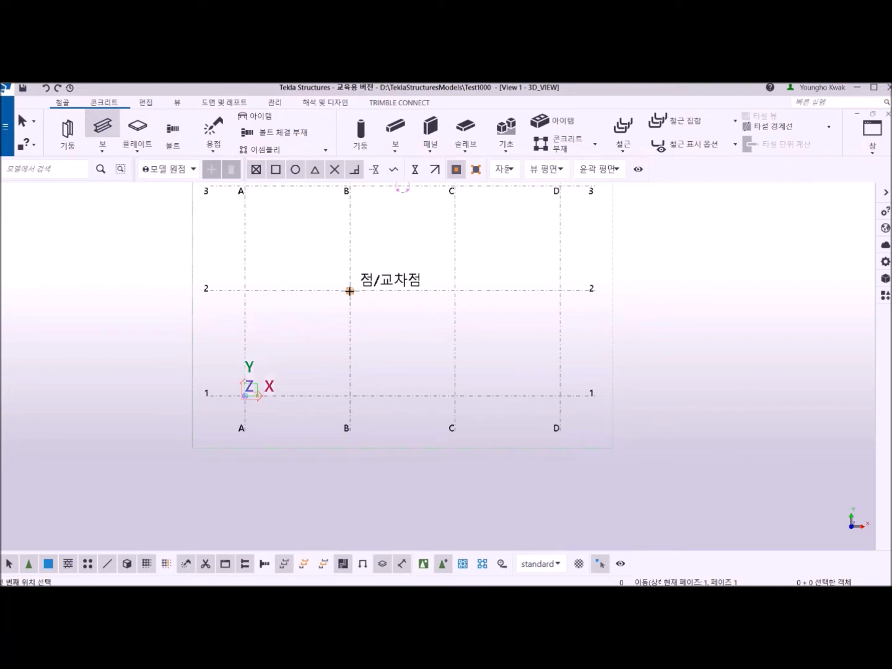
pyautogui.click(245, 395)
pyautogui.click(350, 290)
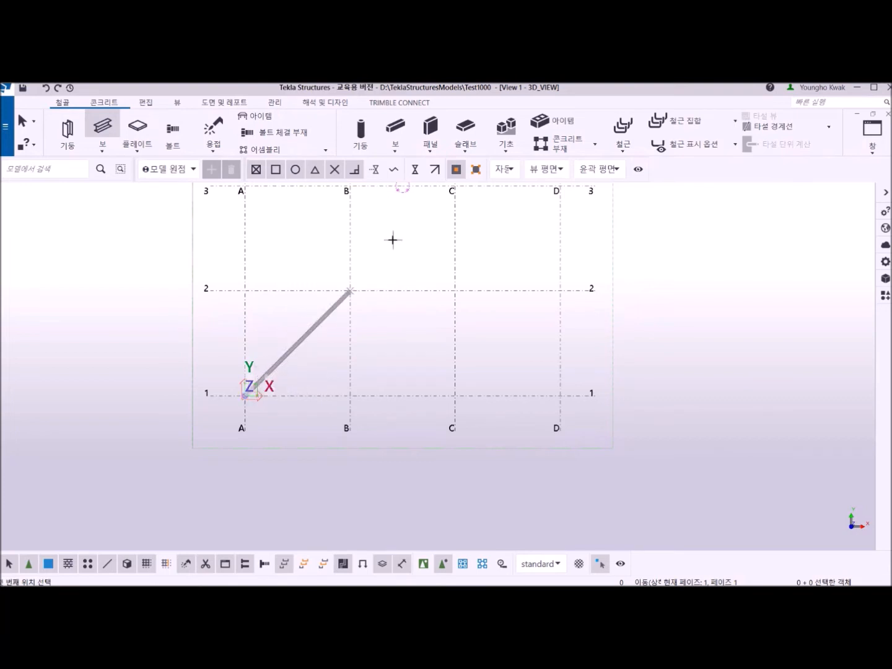
pyautogui.rightClick(393, 240)
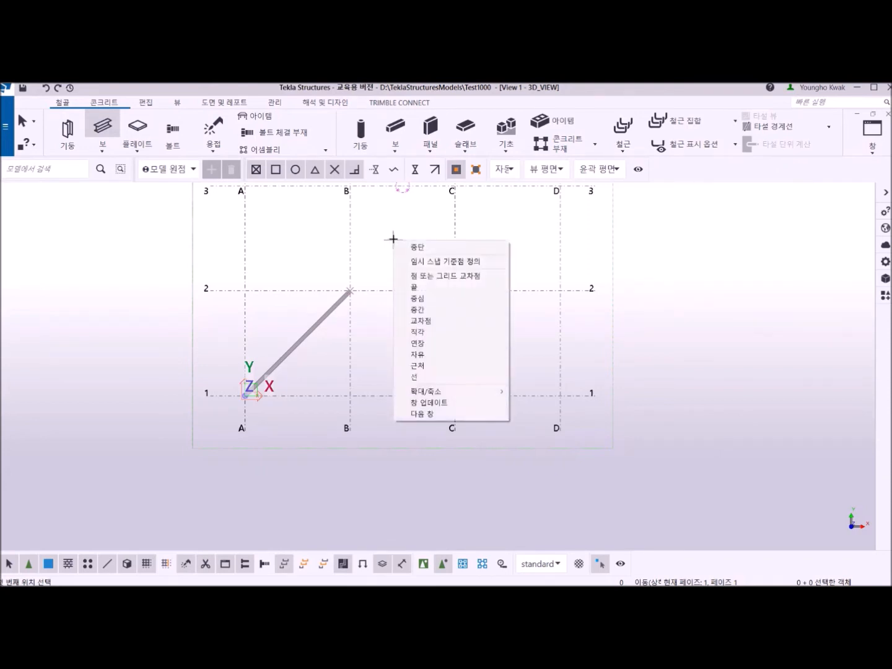
pyautogui.click(420, 247)
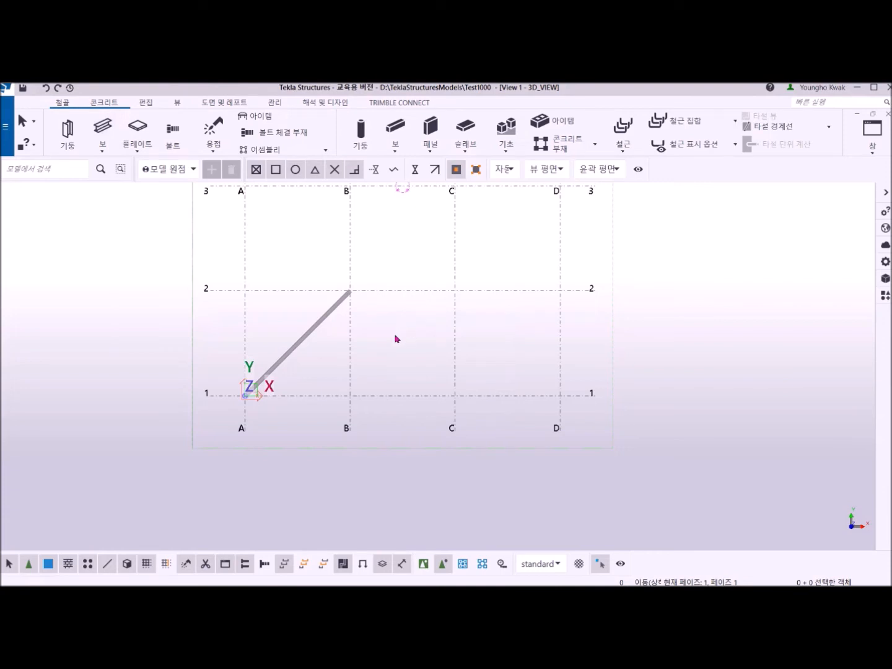
# - Restrict snapping to perpendicular points only, with both reference and geometry snapping enabled
pyautogui.scroll(5, 372, 340)
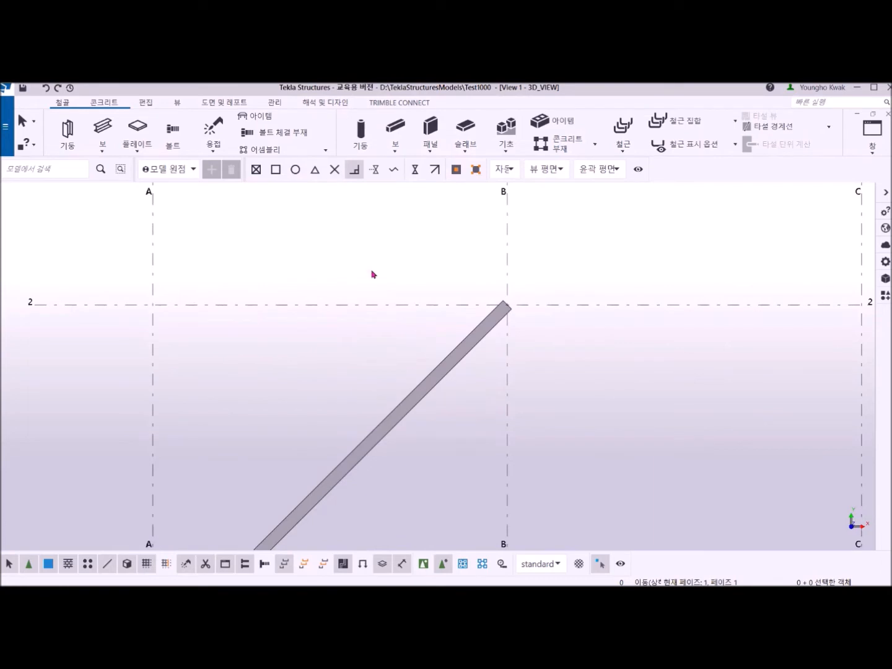
pyautogui.click(352, 175)
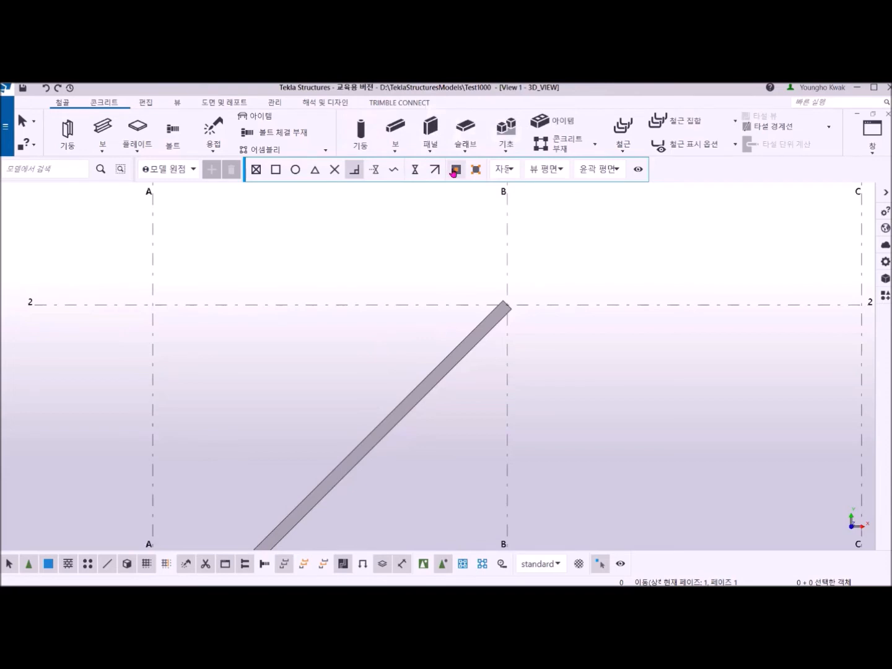
pyautogui.click(477, 169)
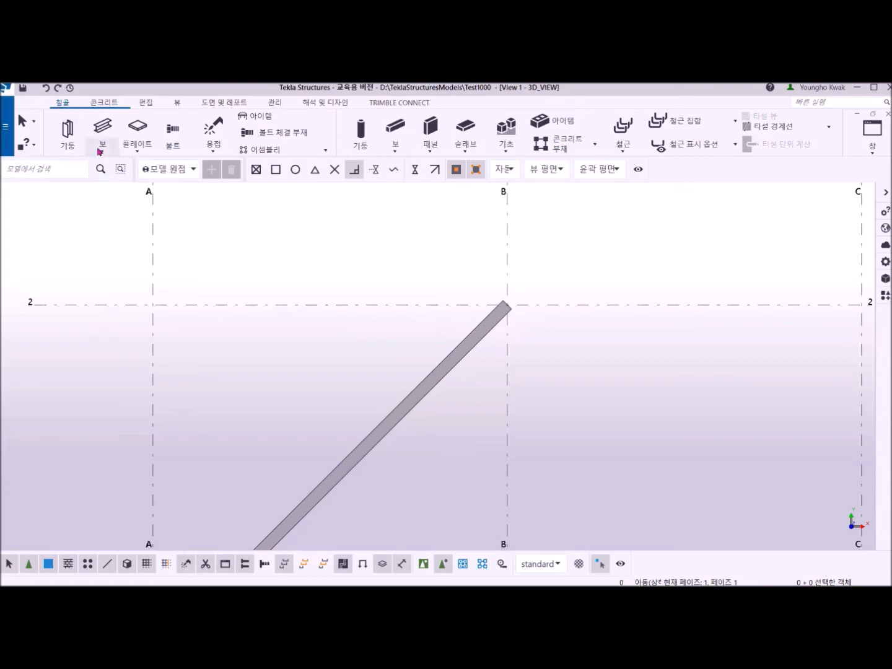
# - Enable nearest-point snapping and model a steel beam from the diagonal beam perpendicular to gridline 2, ending the command
pyautogui.click(102, 127)
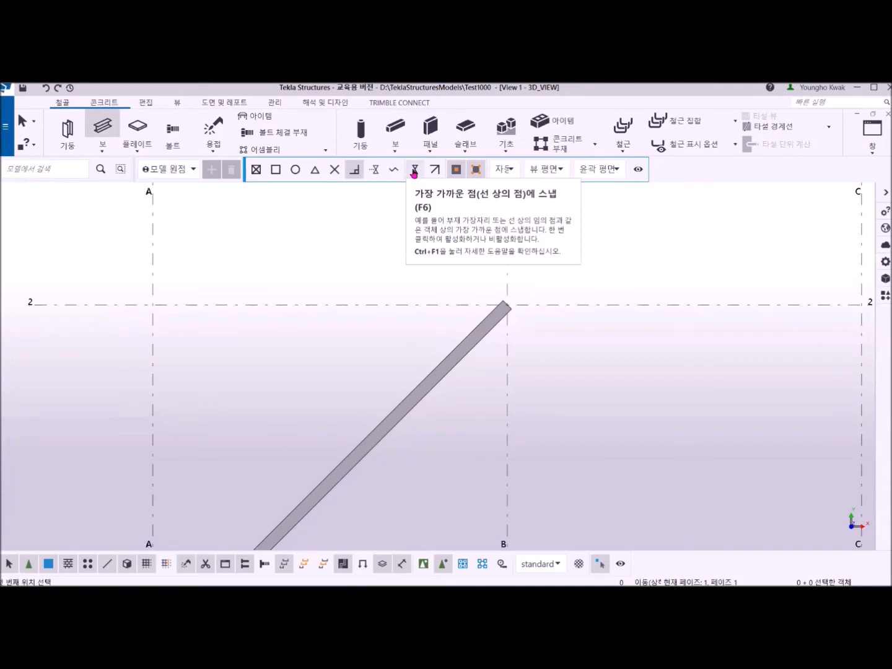
pyautogui.click(416, 171)
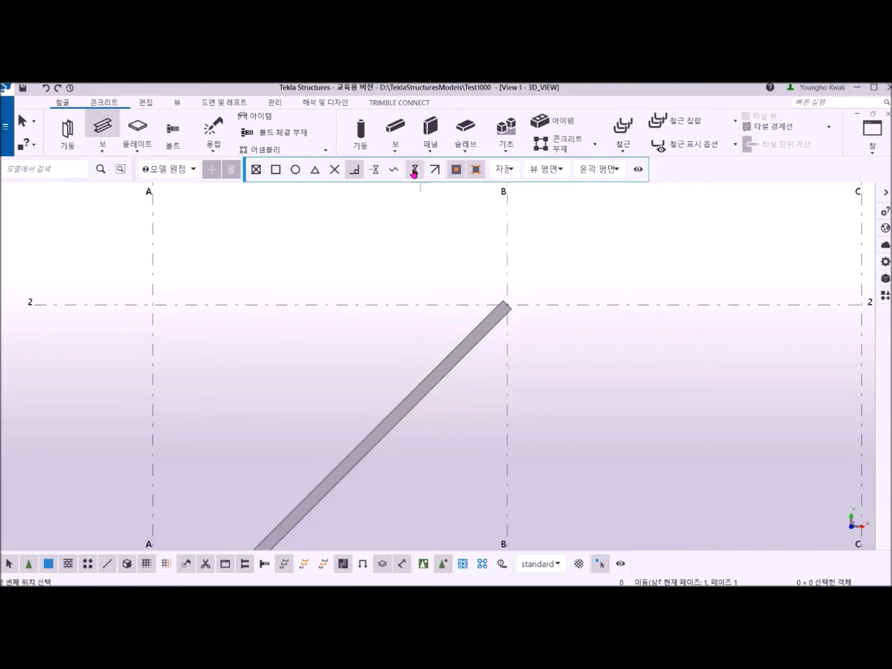
pyautogui.click(427, 371)
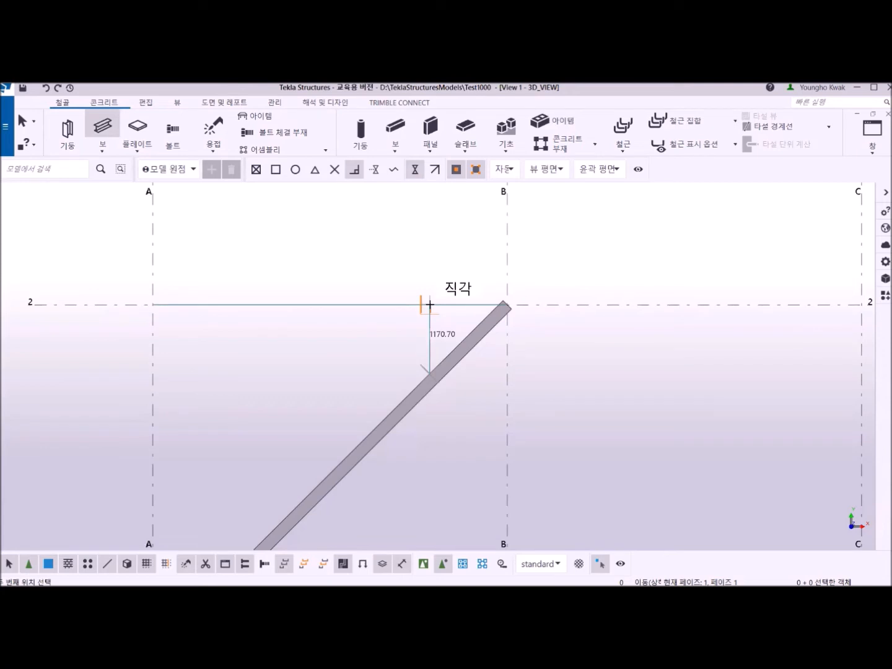
pyautogui.click(430, 303)
pyautogui.rightClick(367, 268)
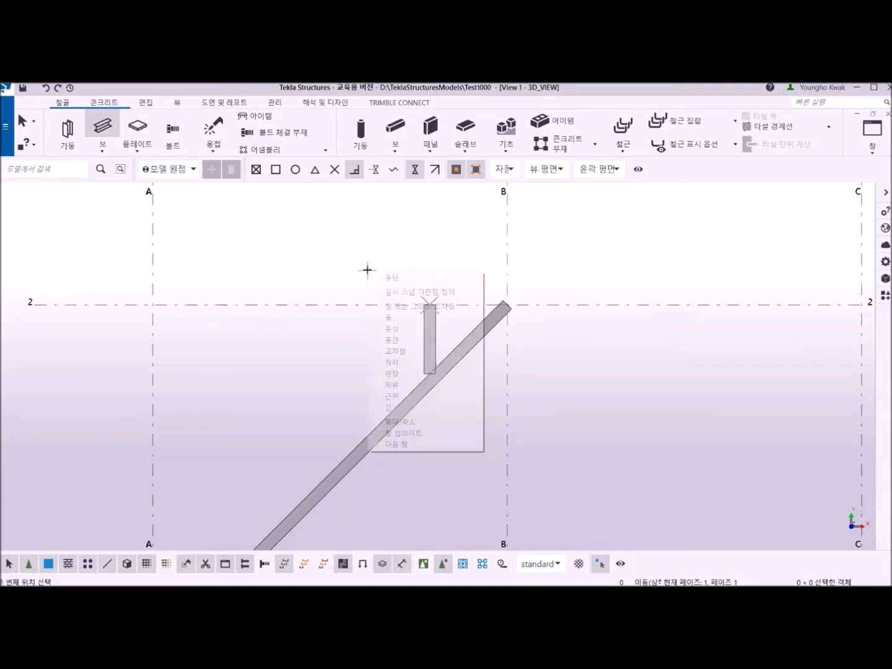
pyautogui.click(406, 278)
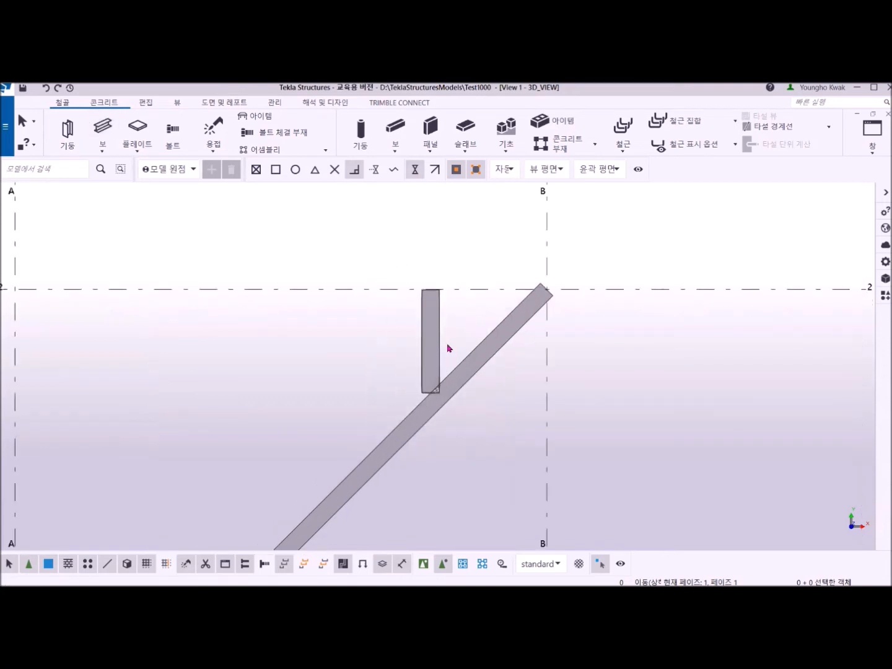
# - Shorten the diagonal beam from its gridline 1 end to 6000 mm, and further to 5000 mm
pyautogui.scroll(2, 434, 341)
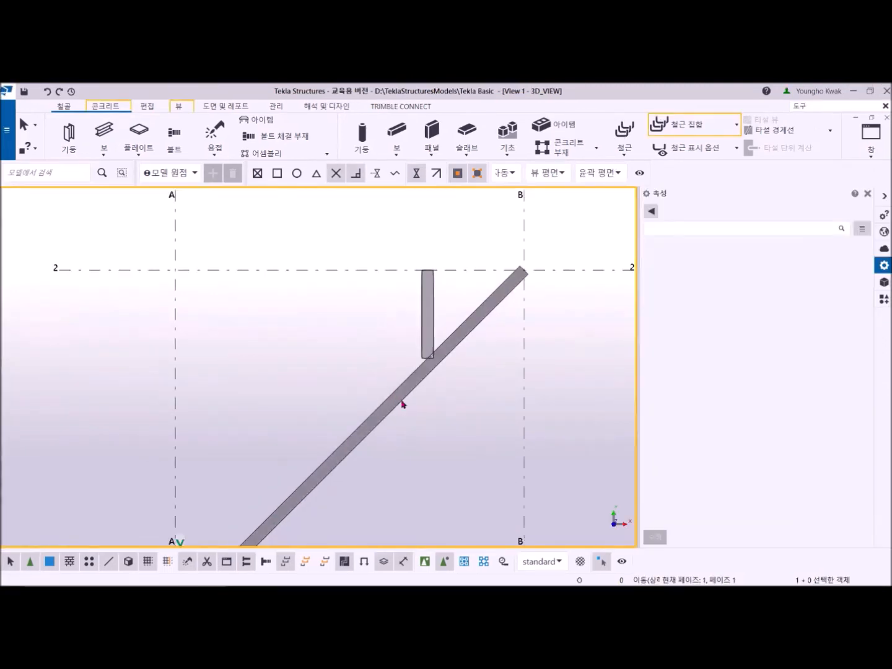
pyautogui.click(403, 404)
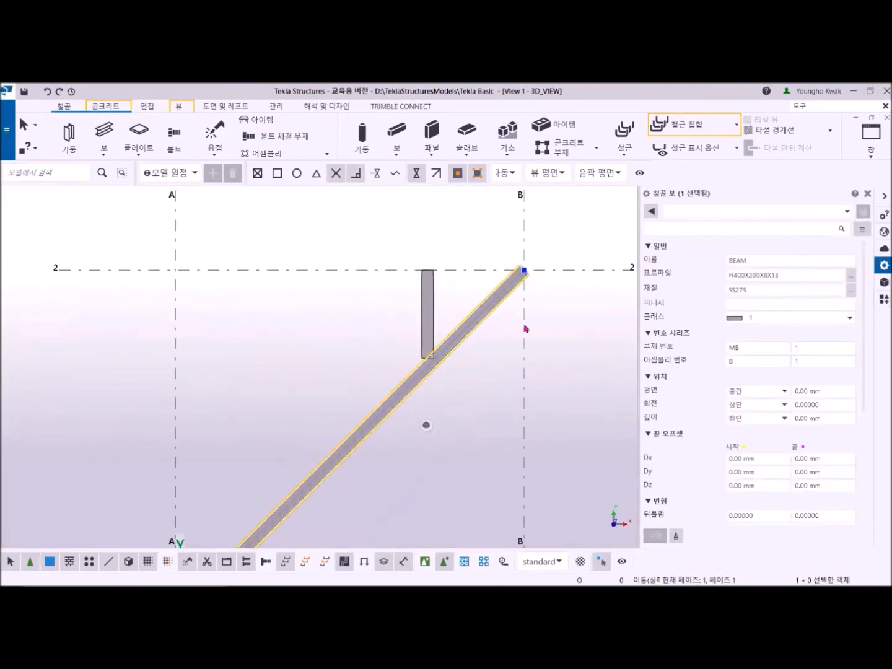
pyautogui.scroll(-4, 454, 393)
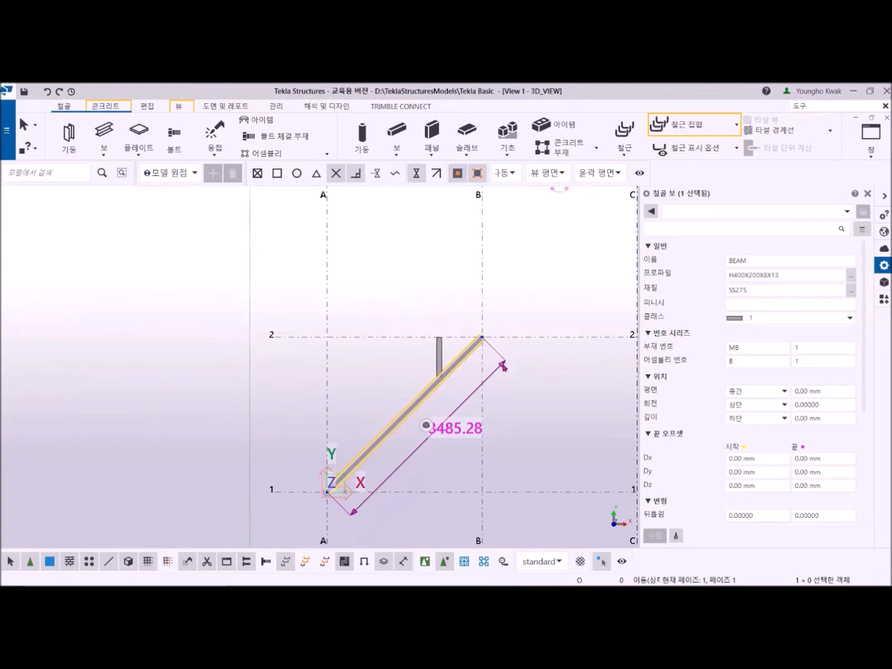
pyautogui.click(451, 432)
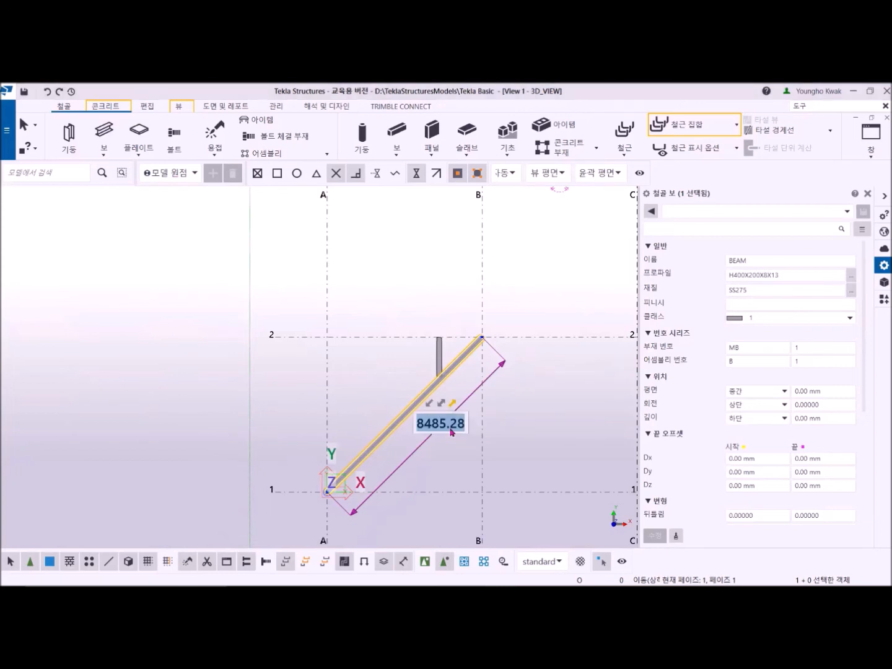
pyautogui.click(429, 405)
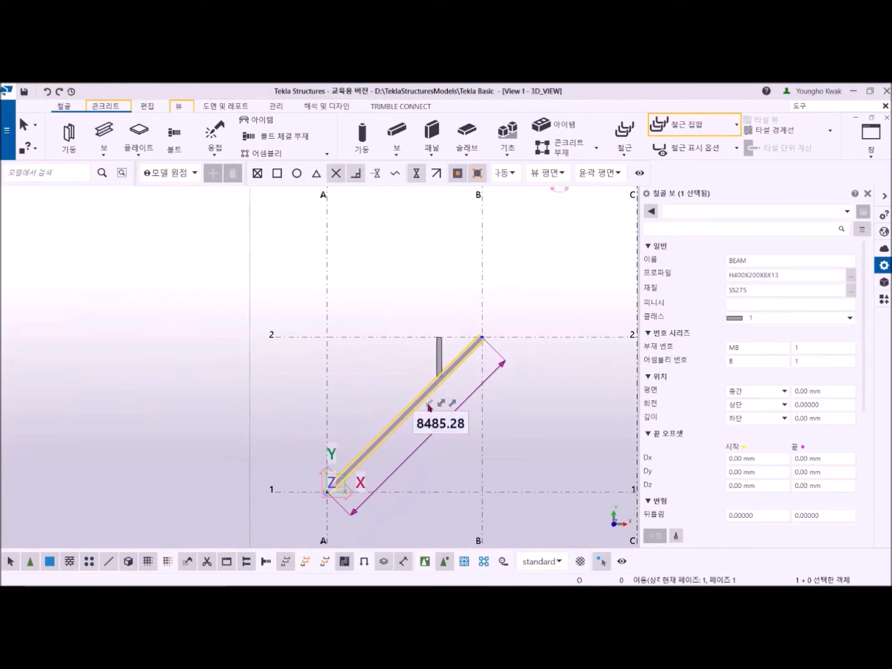
pyautogui.click(462, 426)
pyautogui.press('BackSpace')
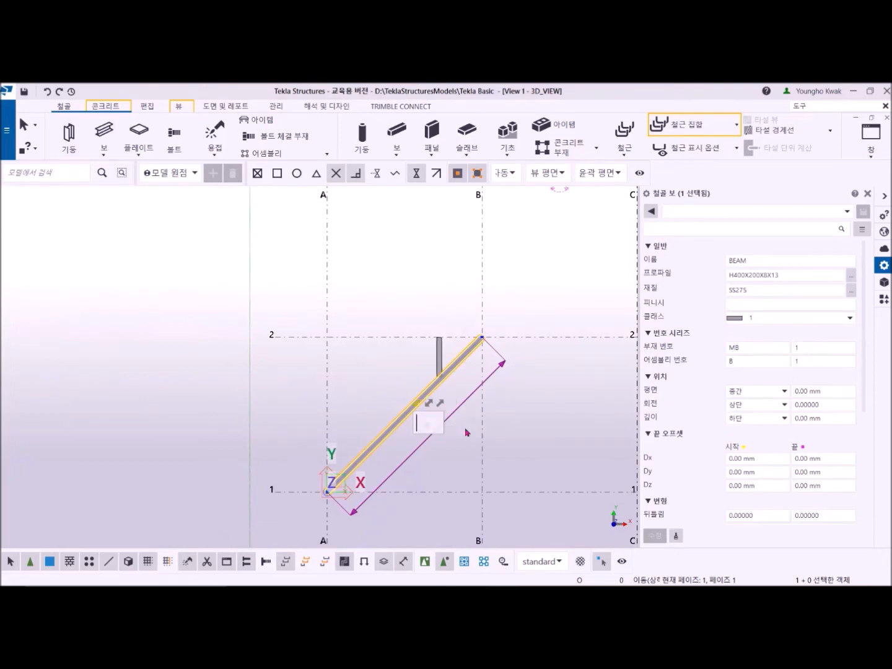
pyautogui.write('6000')
pyautogui.press('Return')
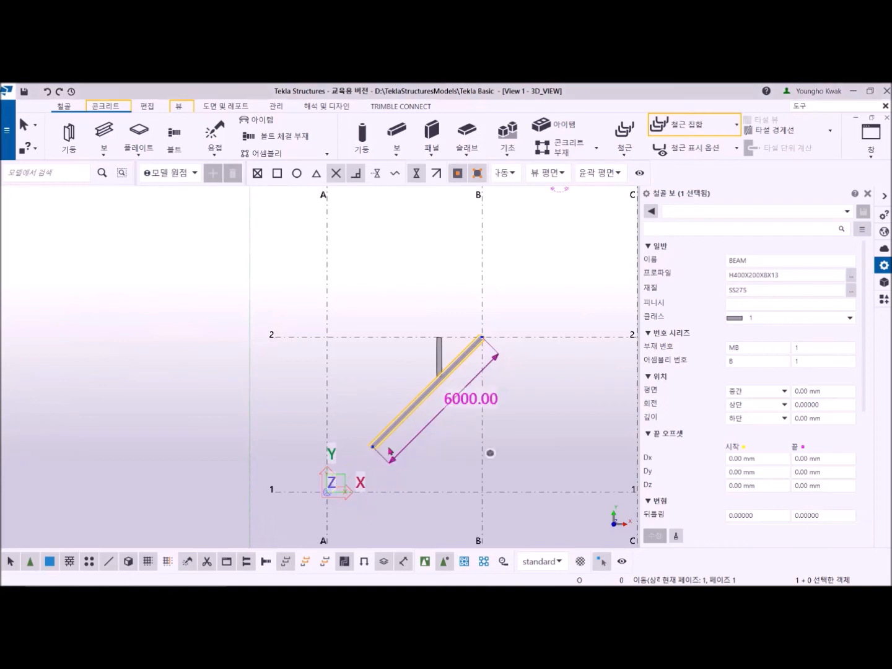
pyautogui.click(466, 401)
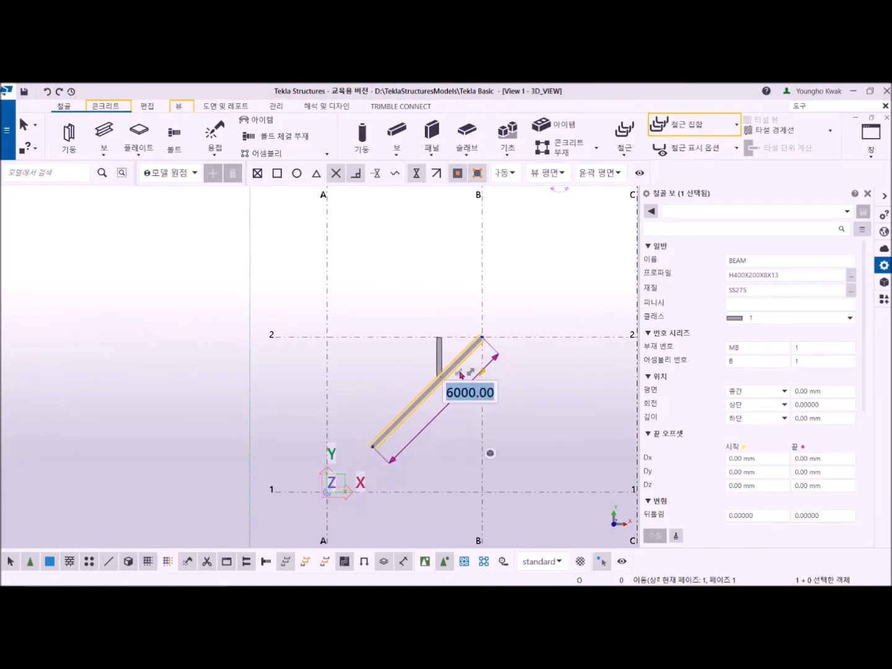
pyautogui.write('5000')
pyautogui.press('Return')
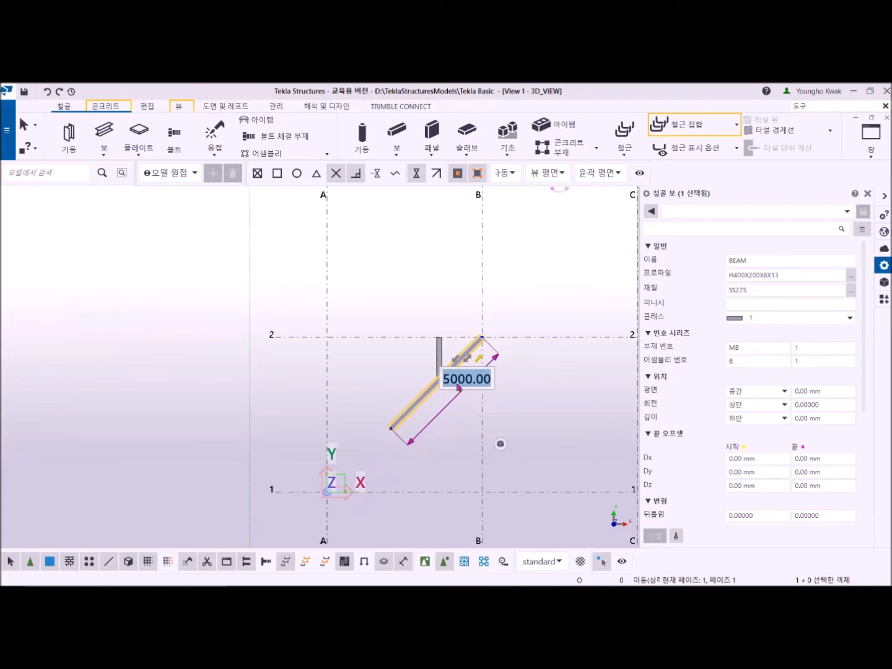
# - Shorten the diagonal beam from its gridline 2 end to 3000 mm, and further to 2000 mm
pyautogui.write('3000')
pyautogui.press('Return')
pyautogui.press('BackSpace')
pyautogui.write('2000')
pyautogui.press('Return')
pyautogui.scroll(5, 445, 407)
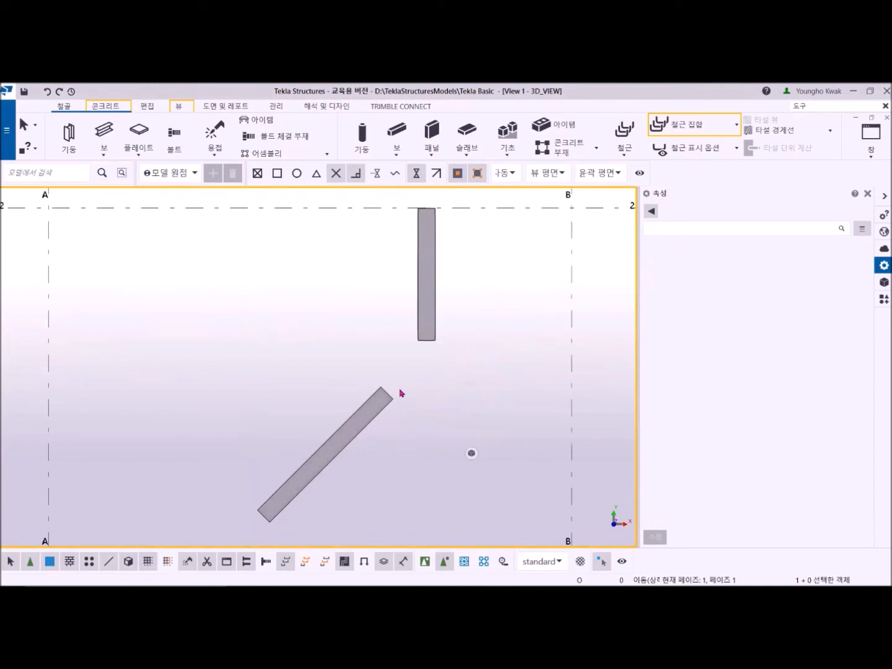
pyautogui.scroll(-2, 361, 423)
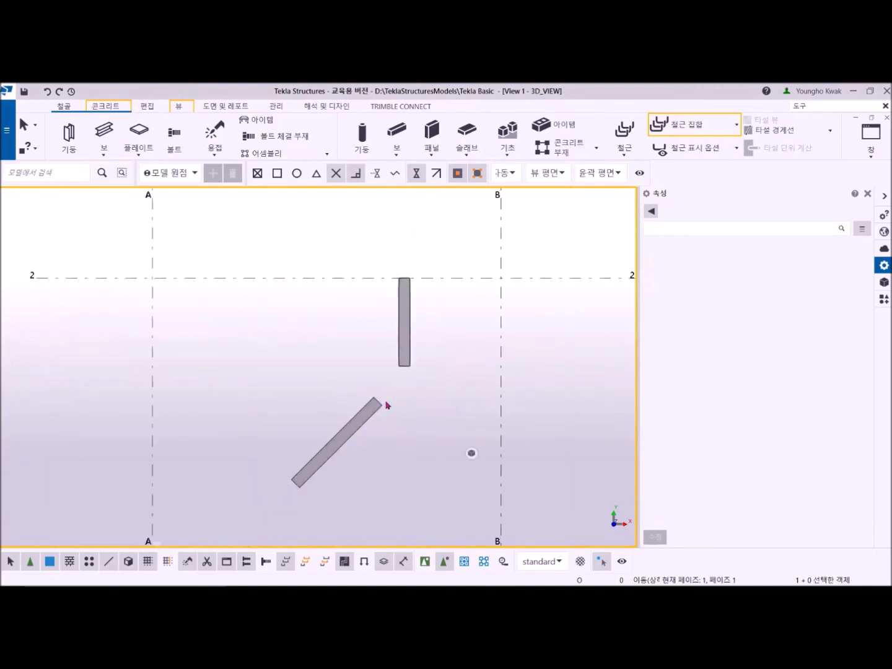
# - Turn off nearest-point snapping and place a PD600X16 steel column where the two beams' extended centre lines intersect, ending the command
pyautogui.scroll(2, 388, 403)
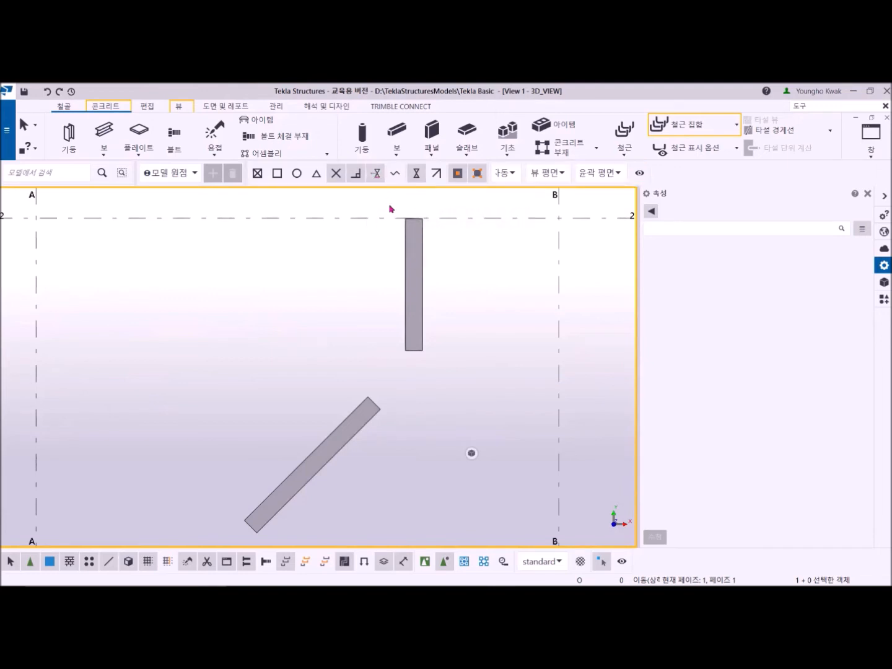
pyautogui.click(69, 135)
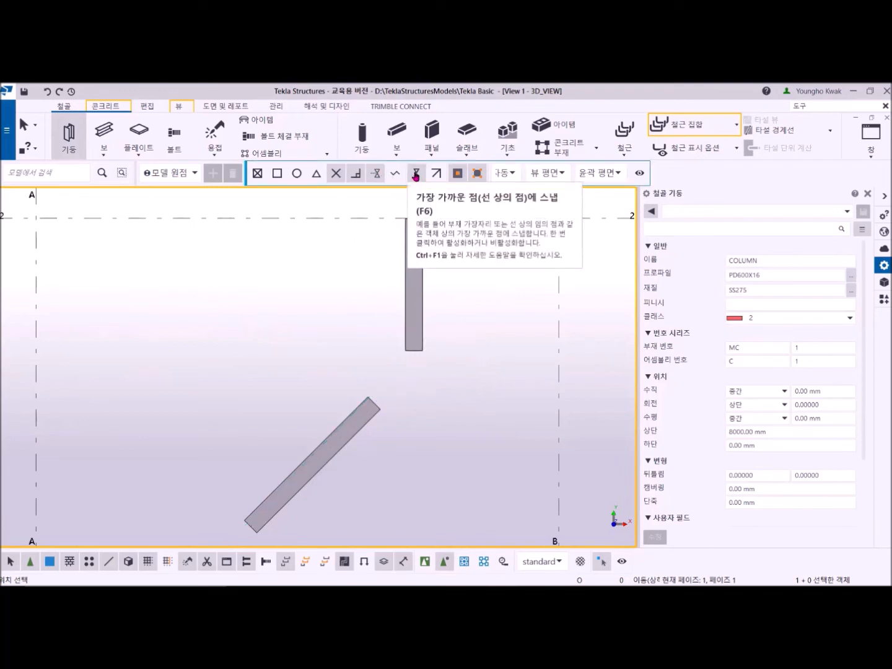
pyautogui.click(416, 174)
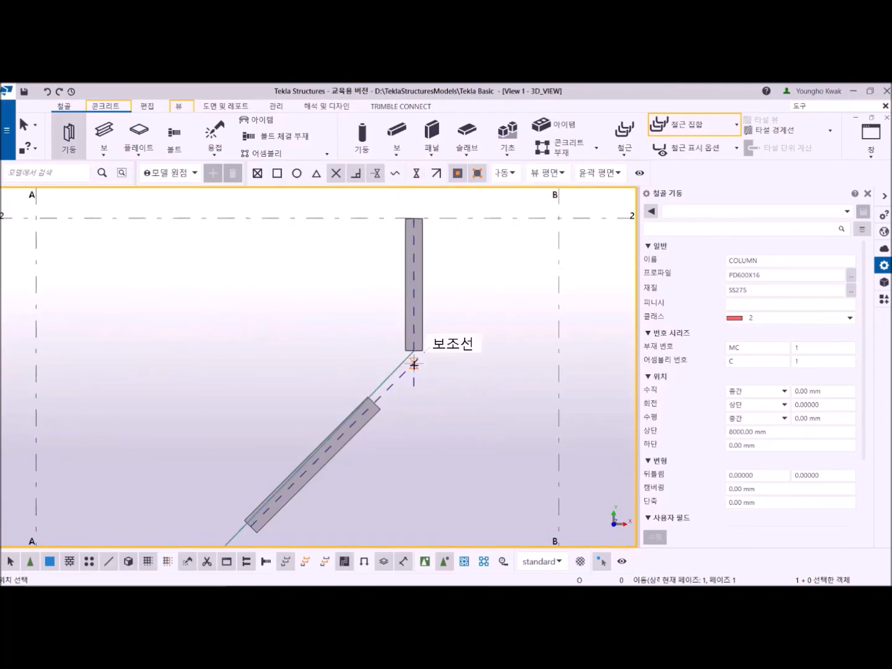
pyautogui.click(415, 365)
pyautogui.scroll(3, 423, 379)
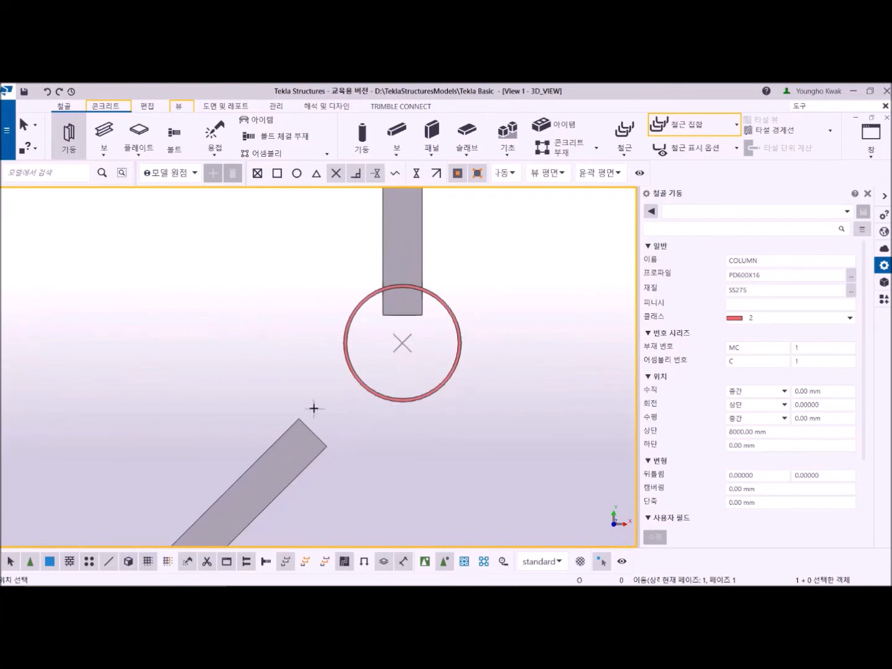
pyautogui.click(402, 345)
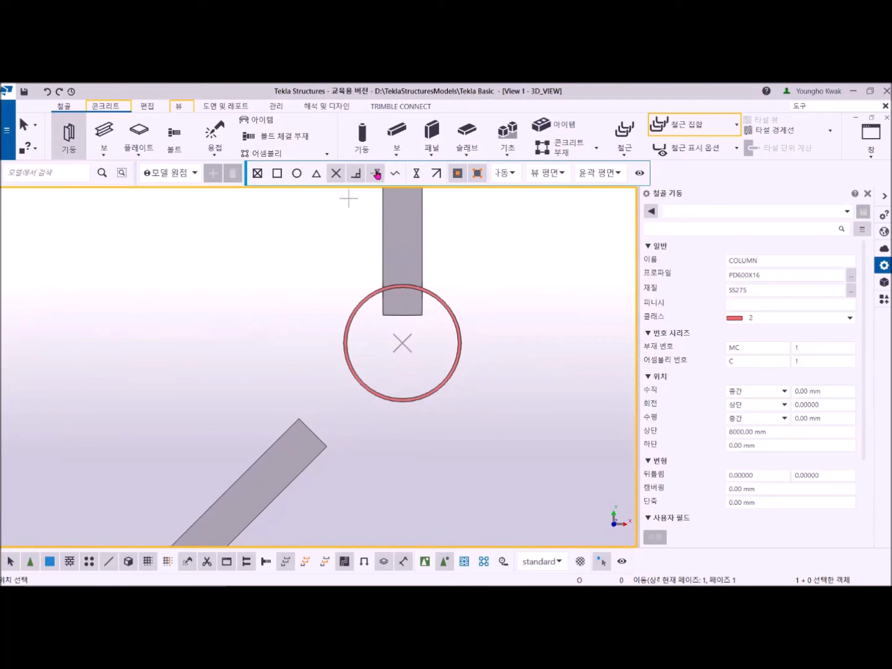
pyautogui.press('Escape')
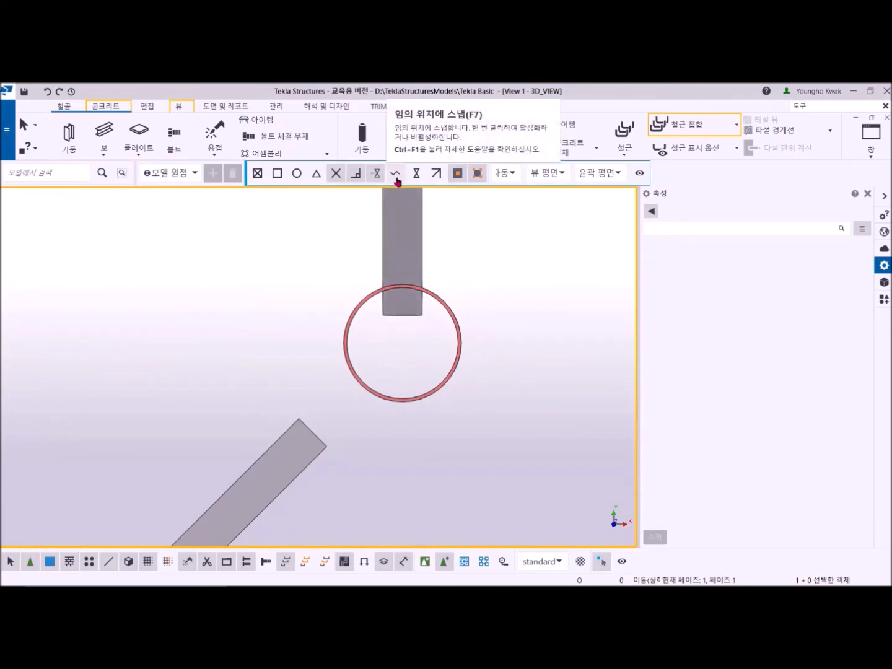
# - With free snapping enabled, place three PD600X16 steel columns at arbitrary positions around the two beams
pyautogui.click(69, 138)
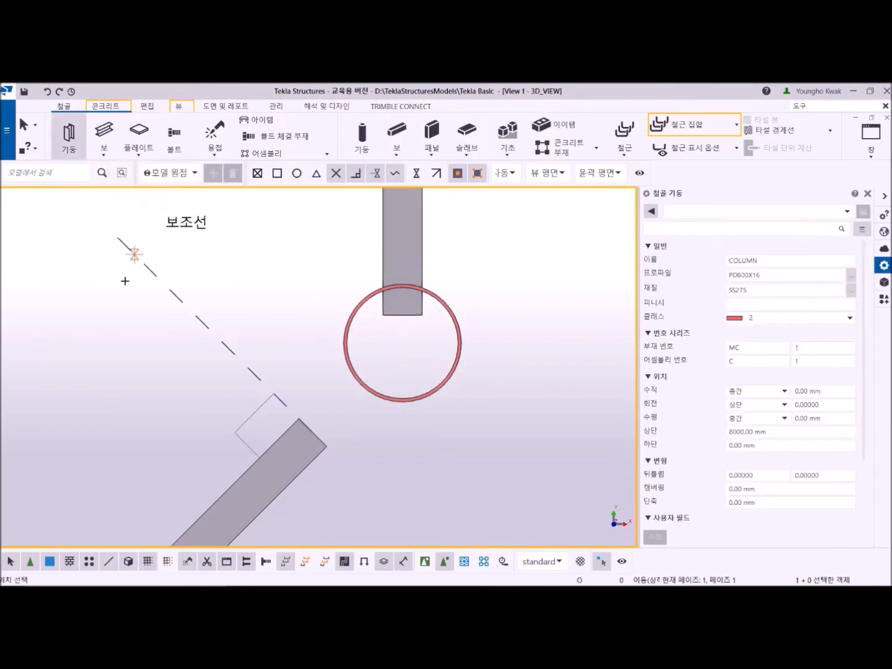
pyautogui.click(121, 394)
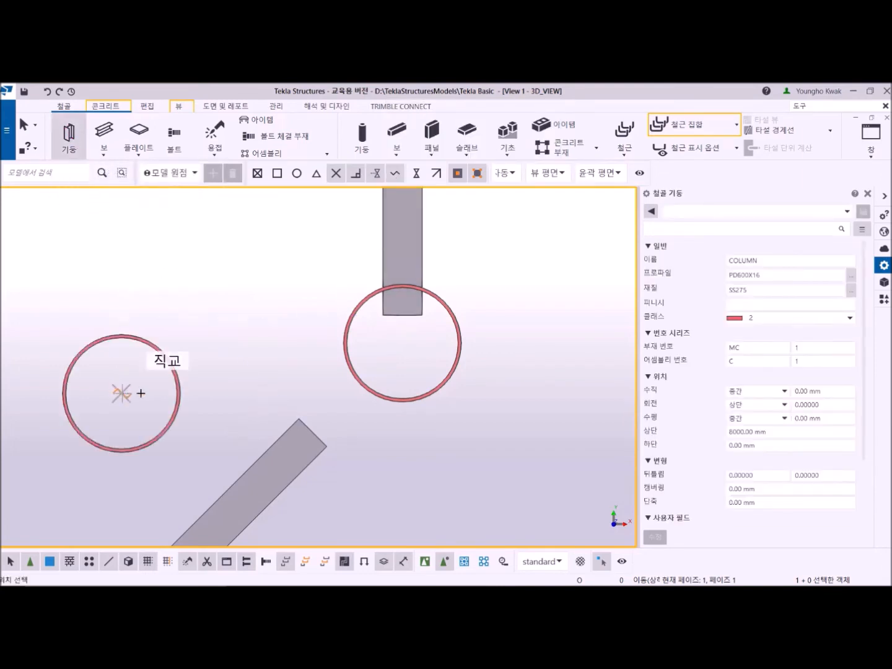
pyautogui.click(66, 280)
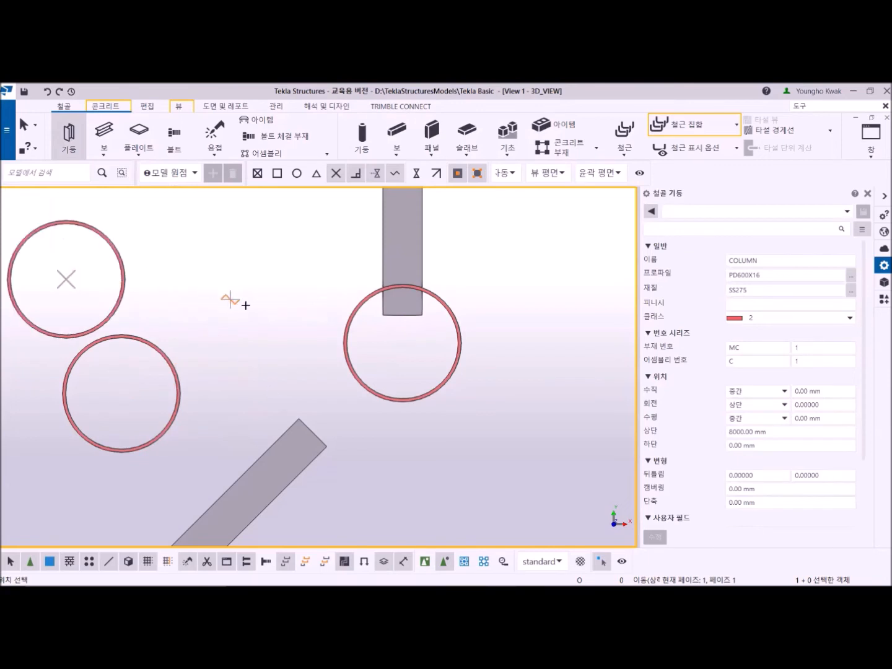
pyautogui.click(537, 479)
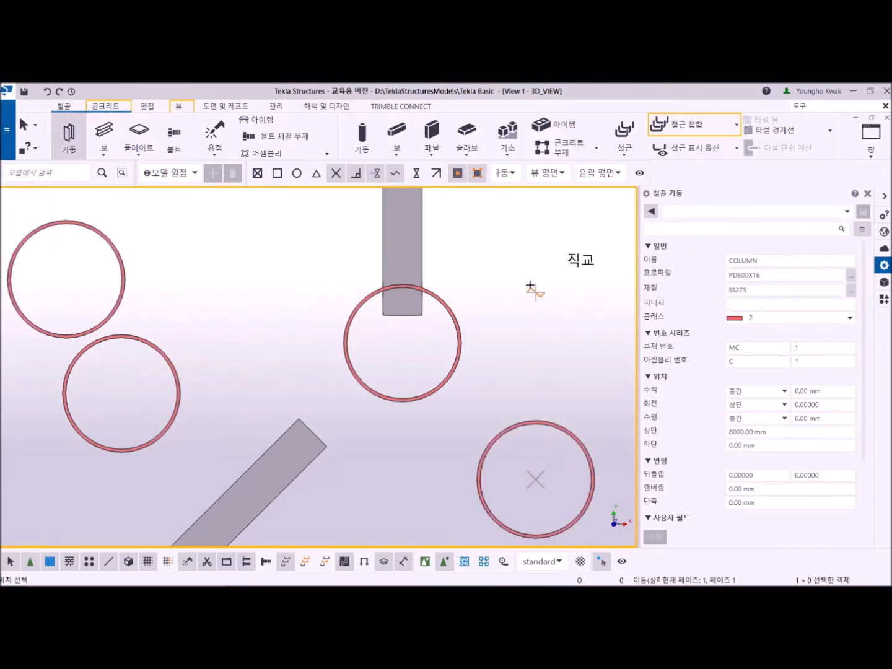
# - Place one more PD600X16 steel column at a free position on the gridline B side of the vertical beam, ending the command
pyautogui.click(554, 261)
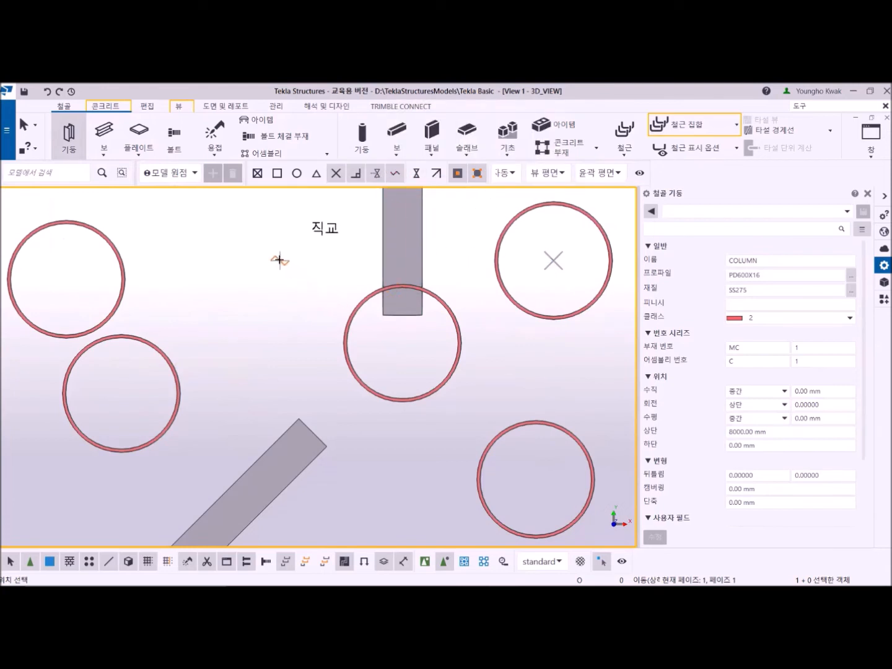
pyautogui.rightClick(281, 260)
pyautogui.click(302, 268)
pyautogui.scroll(-5, 323, 421)
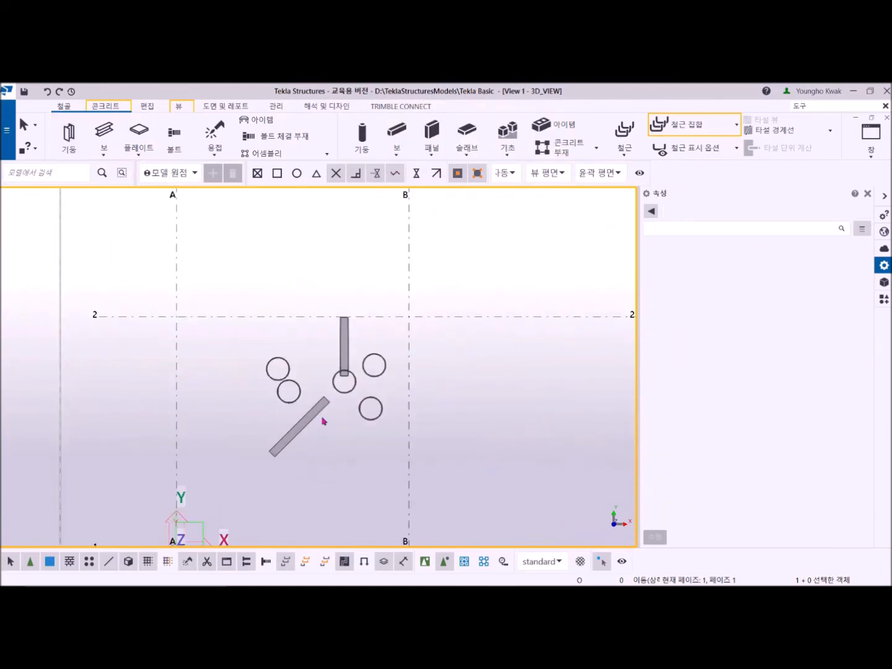
# - Switch the plan view to 3D perspective, and delete all the modelled columns and beams together
pyautogui.hotkey('ctrl', 'p')
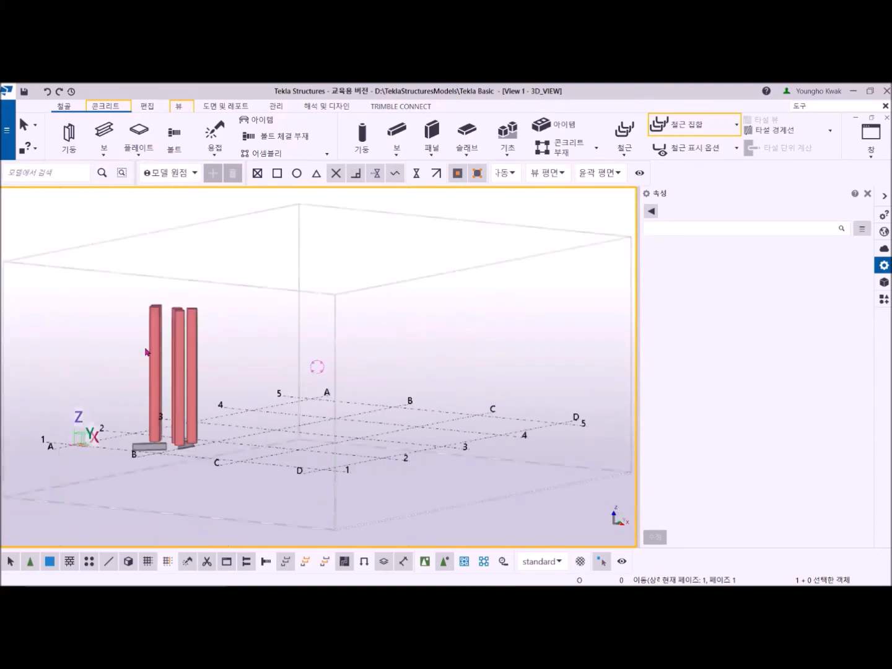
pyautogui.scroll(3, 148, 353)
pyautogui.scroll(-2, 201, 477)
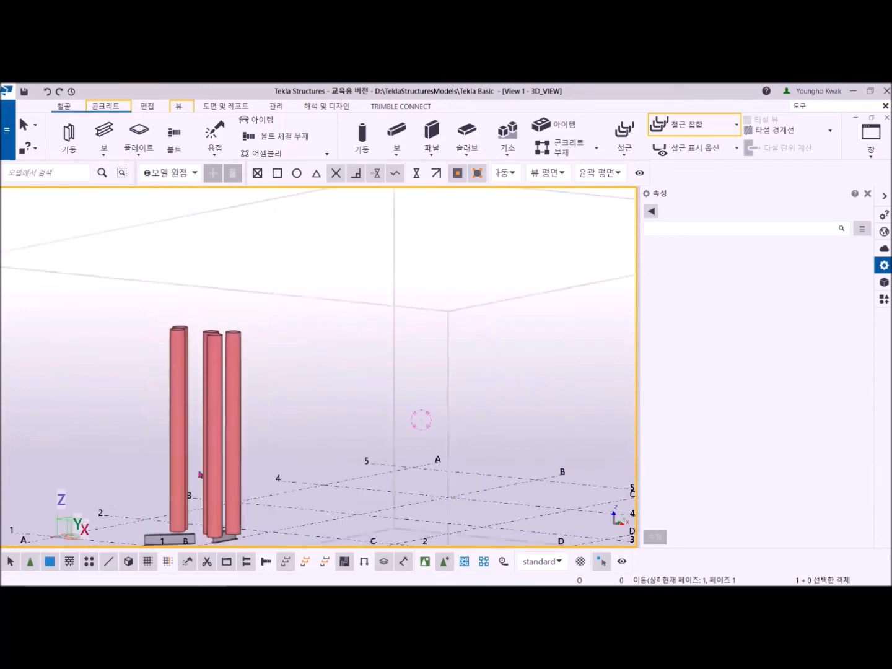
pyautogui.moveTo(211, 454); pyautogui.dragTo(275, 373, button='middle')
pyautogui.scroll(1, 336, 348)
pyautogui.moveTo(69, 201); pyautogui.dragTo(368, 531)
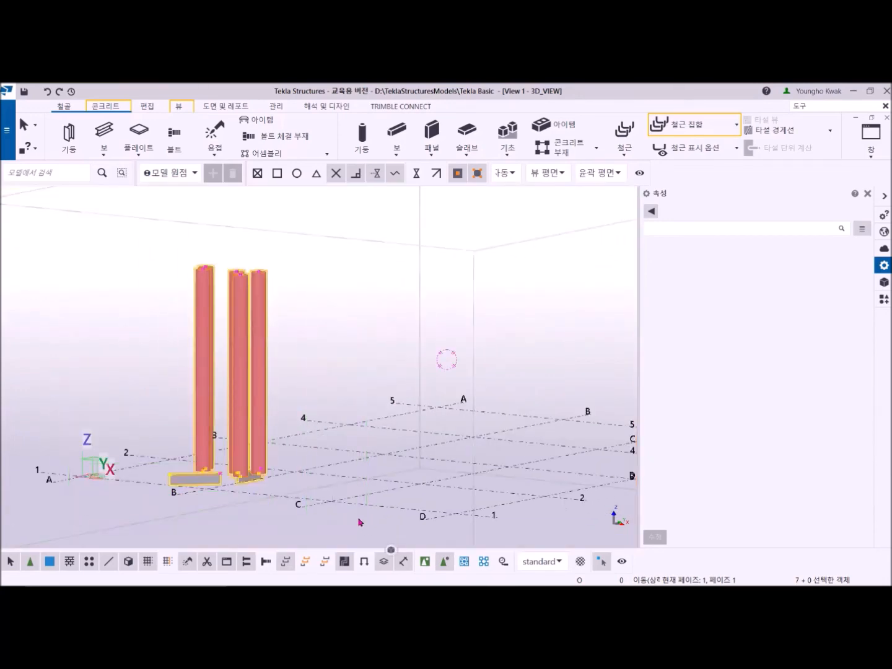
pyautogui.press('Delete')
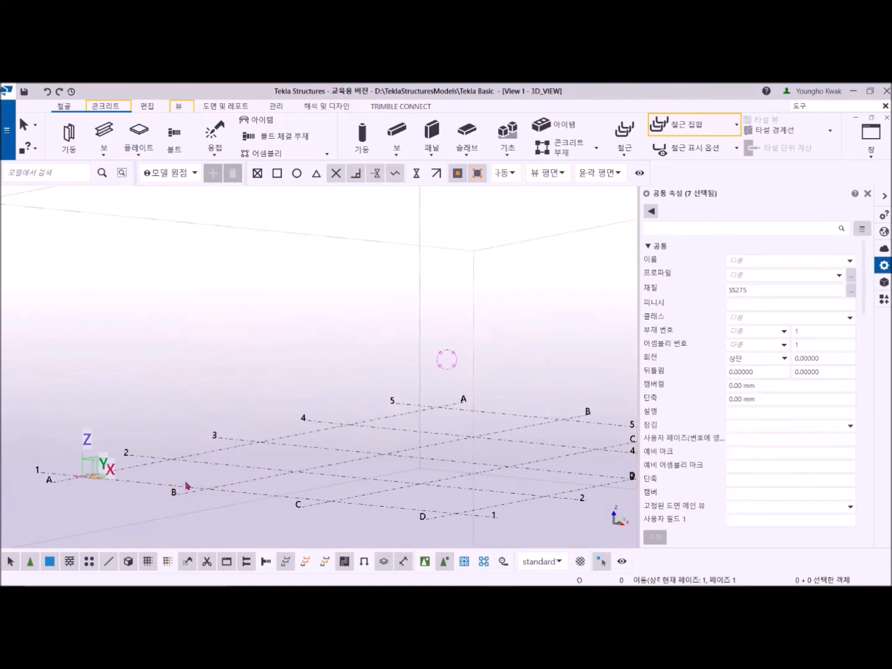
# - Place a PD600X16 steel column at the intersection of gridlines A and 1, ending the command
pyautogui.scroll(-2, 112, 484)
pyautogui.moveTo(113, 484); pyautogui.dragTo(186, 437, button='middle')
pyautogui.scroll(4, 185, 436)
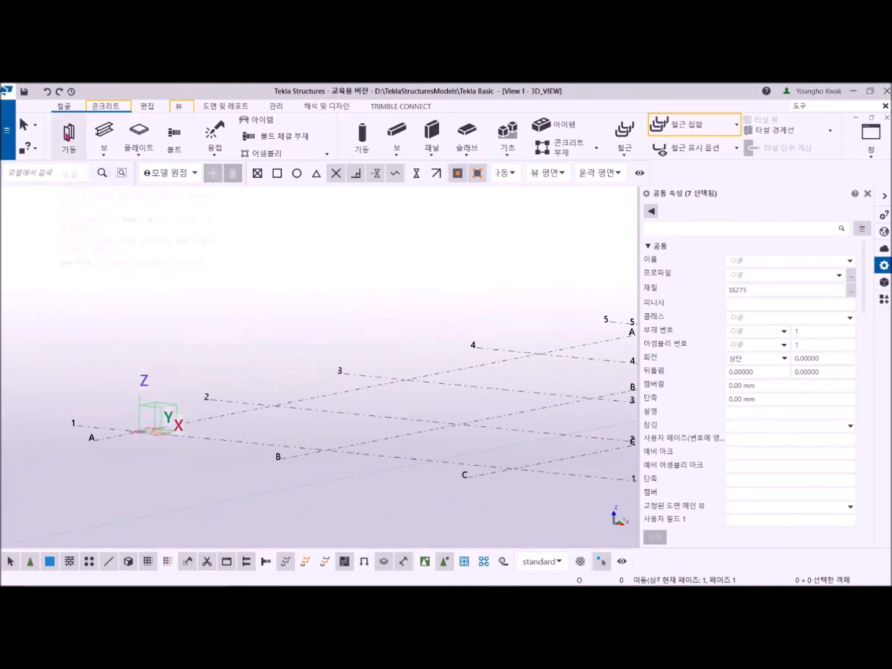
pyautogui.click(69, 134)
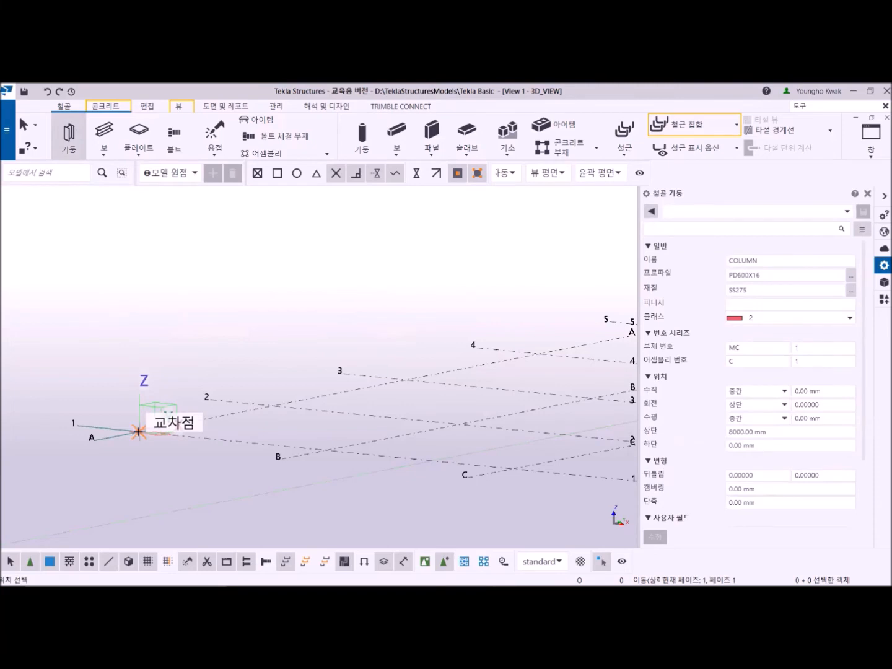
pyautogui.click(141, 431)
pyautogui.rightClick(189, 301)
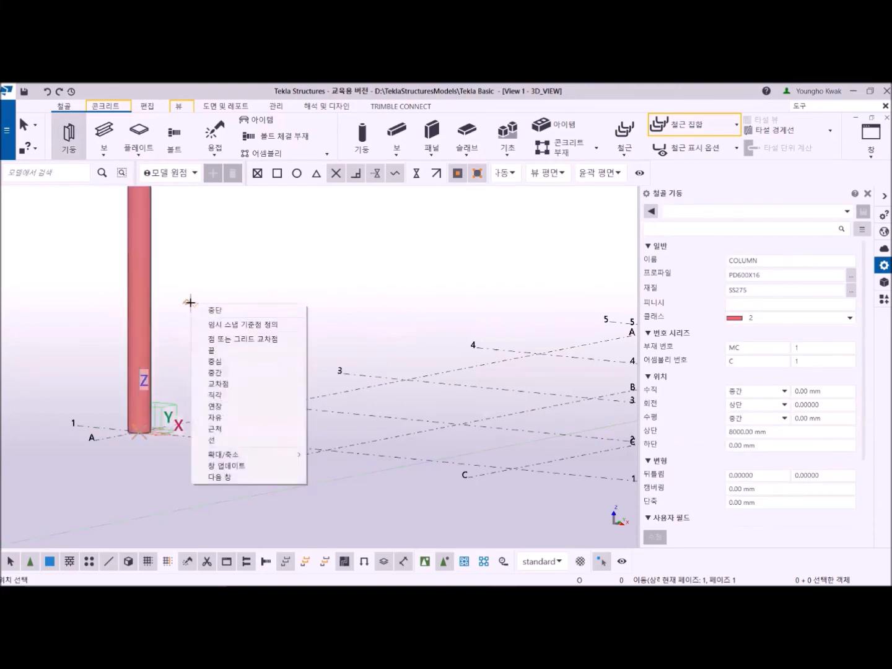
pyautogui.click(229, 311)
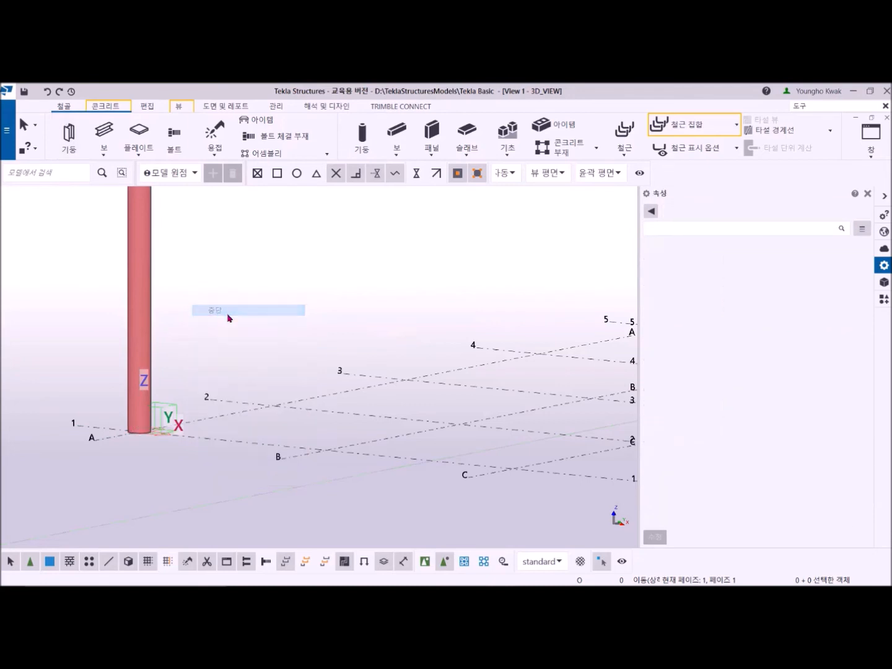
# - Set the snap depth to plane (평면)
pyautogui.scroll(-2, 181, 348)
pyautogui.scroll(2, 181, 347)
pyautogui.moveTo(181, 347); pyautogui.dragTo(221, 405, button='middle')
pyautogui.scroll(-2, 242, 303)
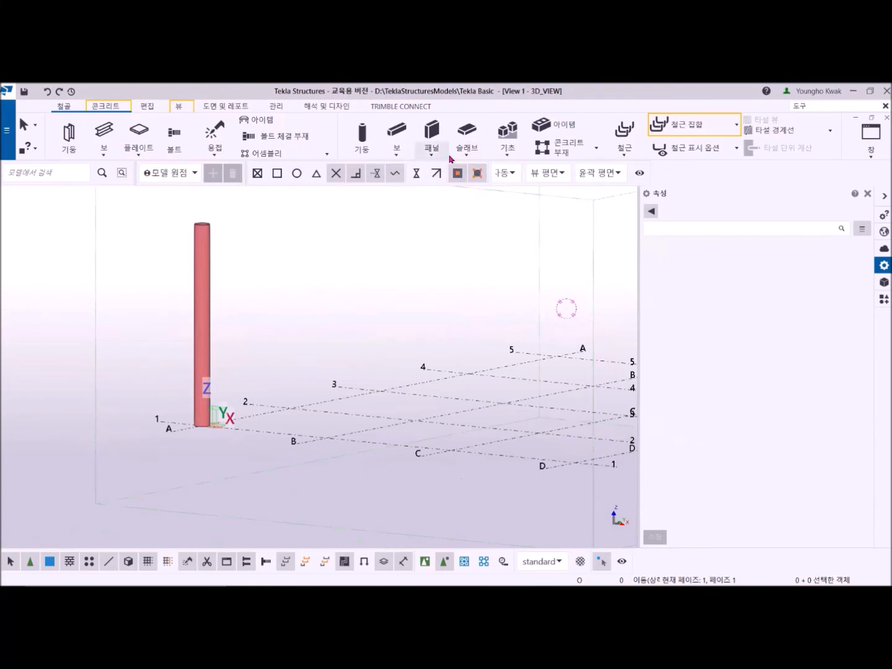
pyautogui.click(512, 175)
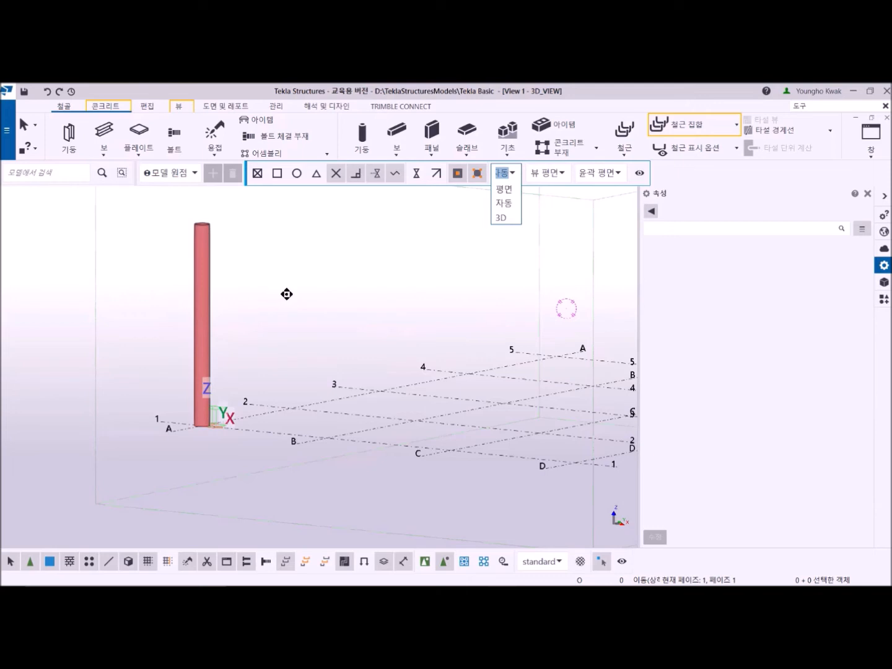
pyautogui.click(505, 192)
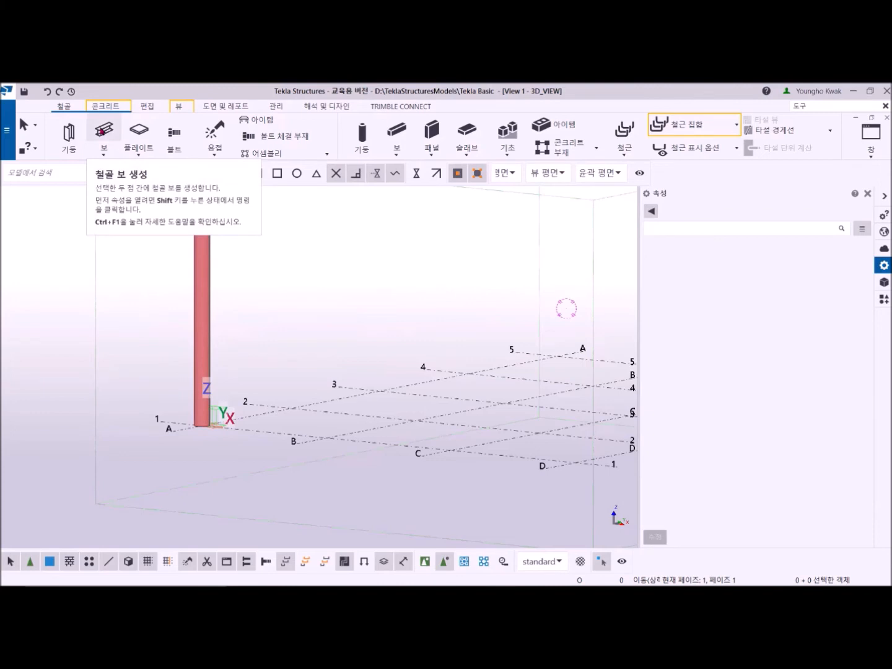
# - With the steel beam command active, examine which points at the column's top and base can be snapped to using plane snap depth
pyautogui.click(103, 131)
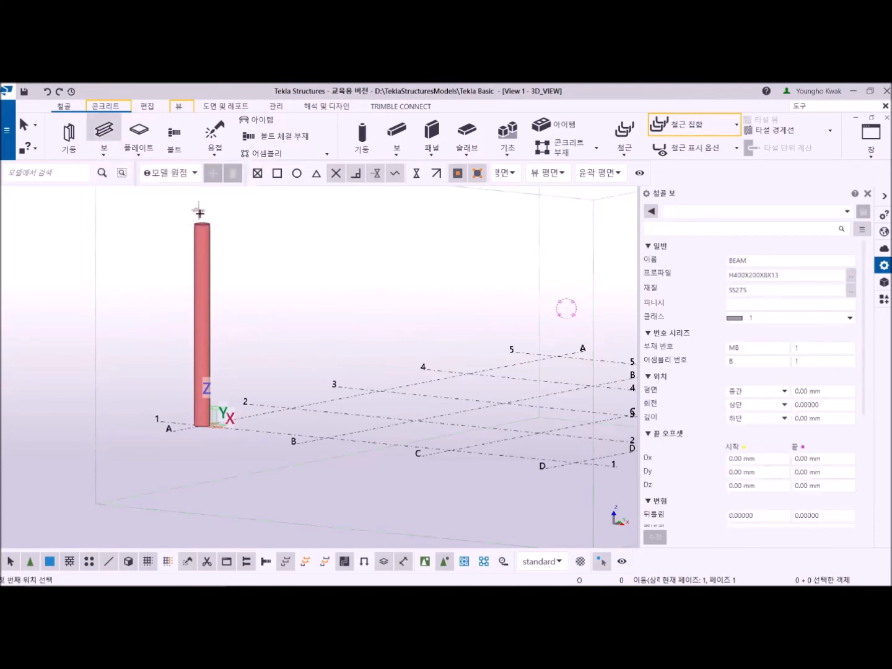
pyautogui.scroll(5, 199, 213)
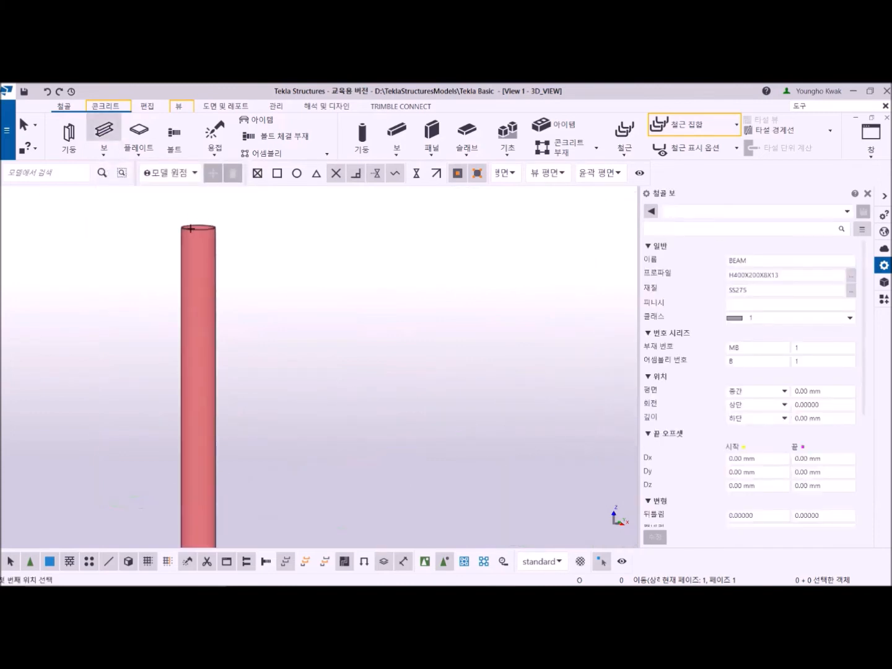
pyautogui.scroll(-2, 196, 228)
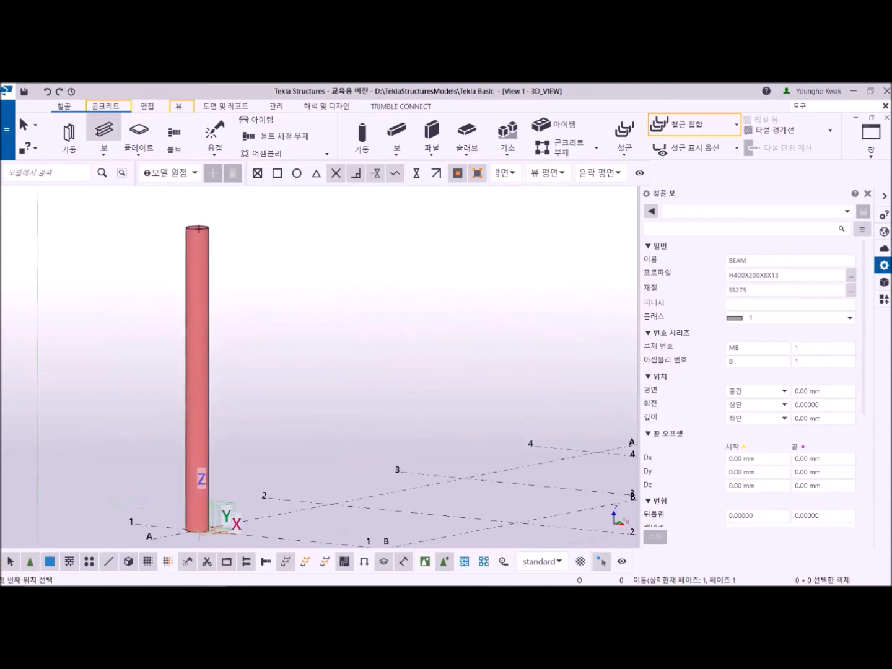
pyautogui.scroll(2, 196, 226)
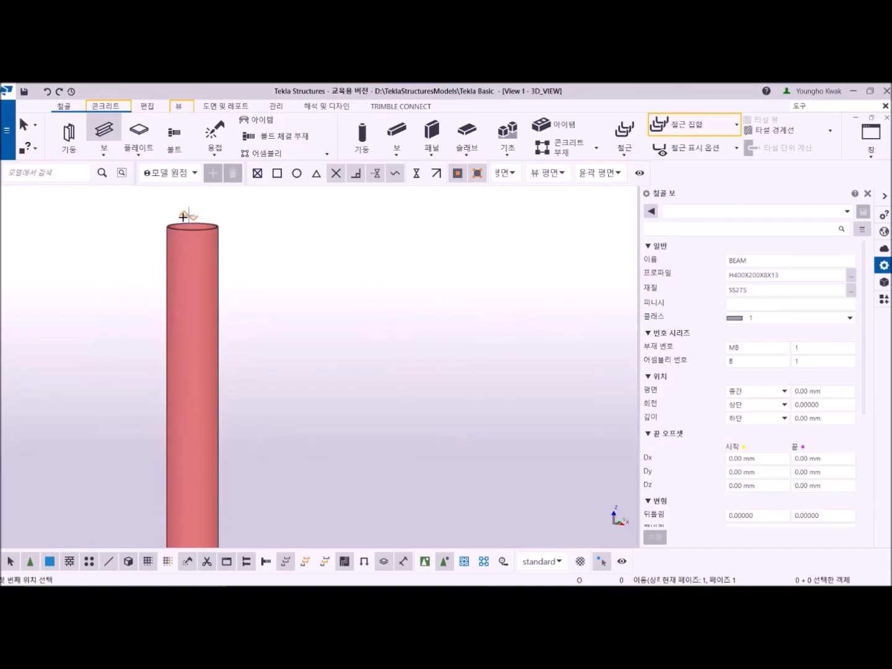
pyautogui.scroll(-6, 188, 229)
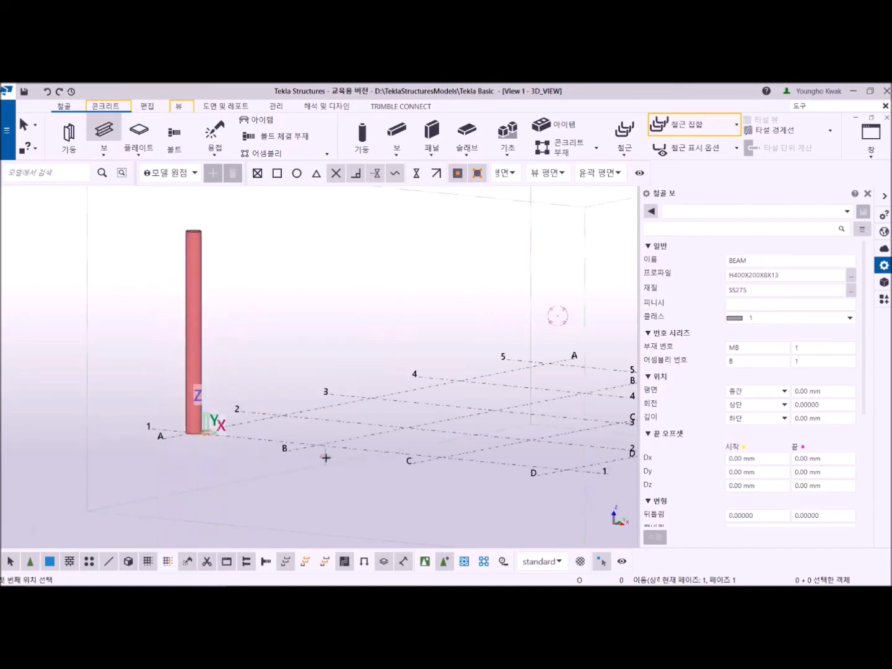
pyautogui.scroll(4, 325, 457)
pyautogui.moveTo(284, 403); pyautogui.dragTo(269, 401, button='middle')
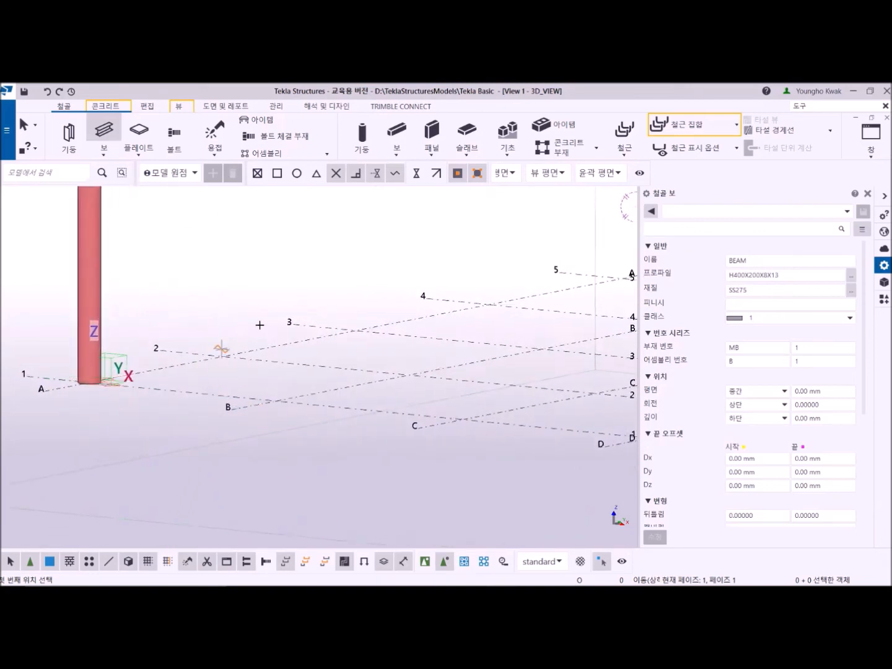
pyautogui.scroll(2, 72, 404)
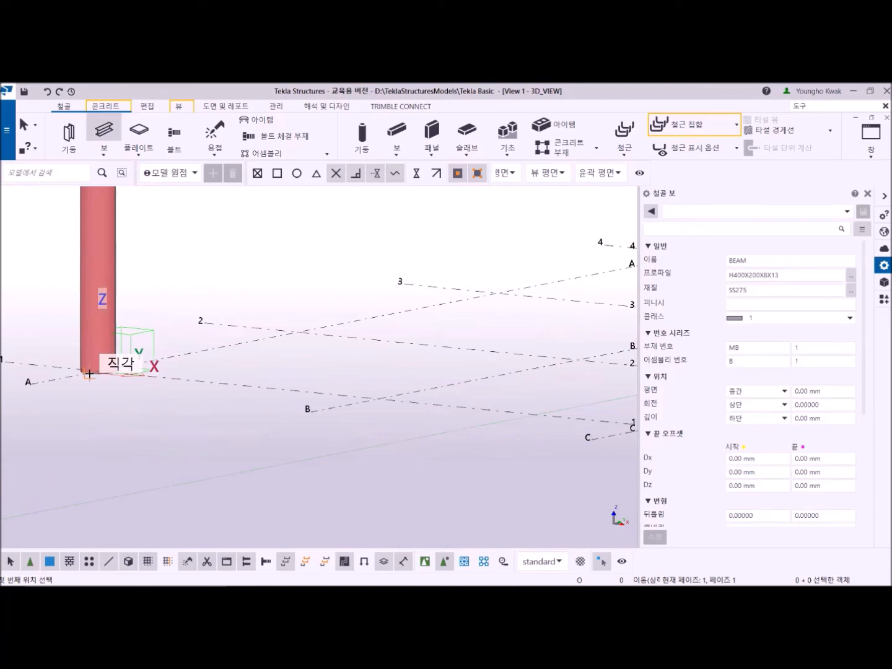
pyautogui.scroll(-3, 88, 375)
pyautogui.moveTo(120, 359); pyautogui.dragTo(251, 443, button='middle')
pyautogui.scroll(2, 249, 437)
pyautogui.scroll(-2, 240, 420)
pyautogui.moveTo(233, 404); pyautogui.dragTo(210, 429, button='middle')
pyautogui.scroll(4, 211, 429)
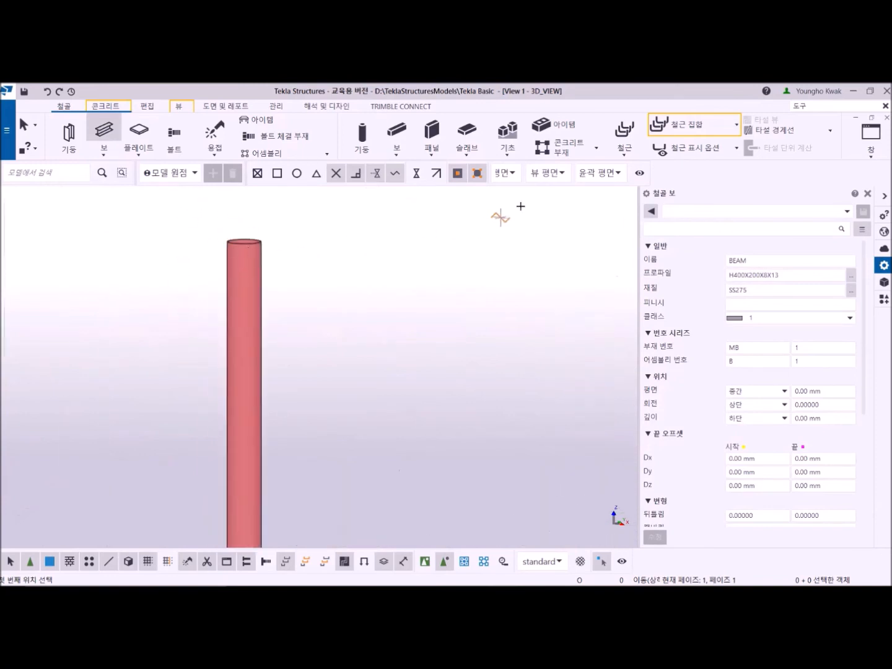
# - Set the snap depth to 3D and examine how snapping behaves at the column's top
pyautogui.click(512, 176)
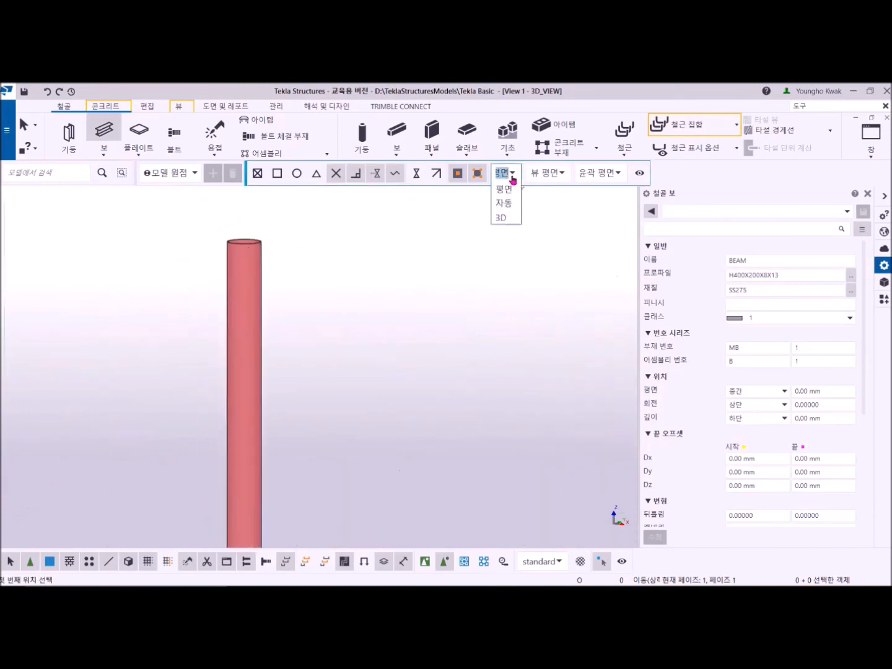
pyautogui.click(502, 218)
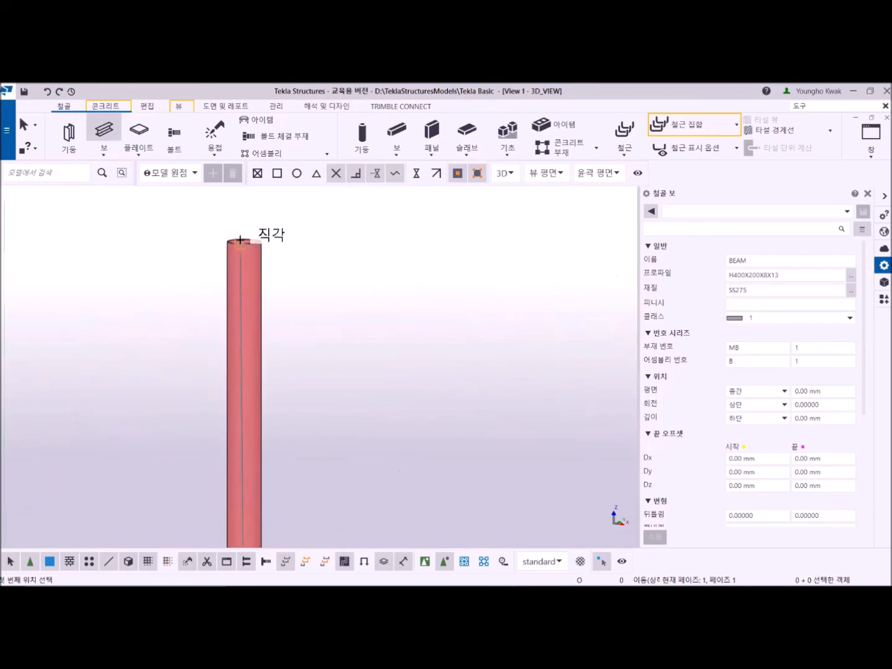
pyautogui.scroll(3, 249, 248)
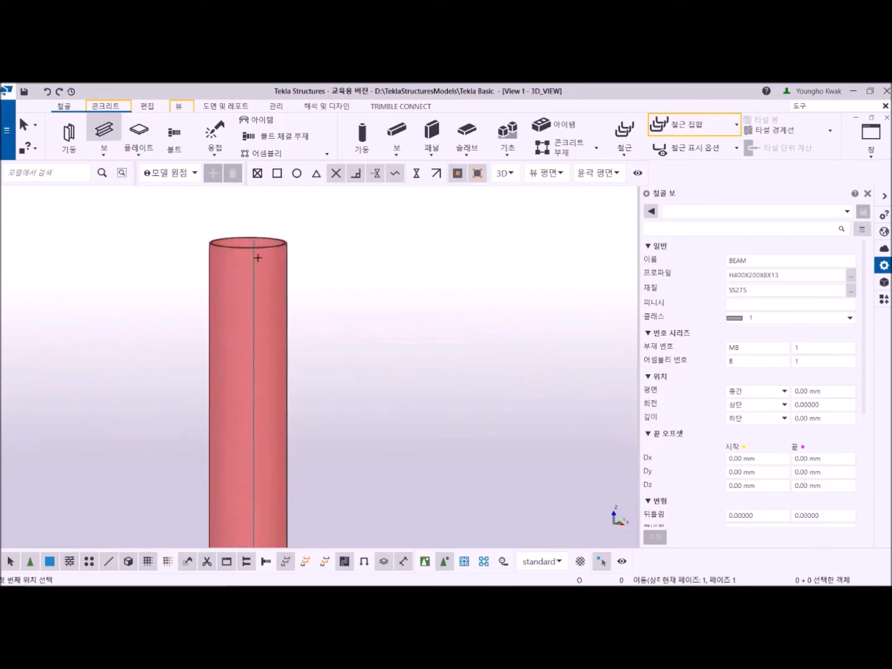
pyautogui.scroll(-5, 248, 244)
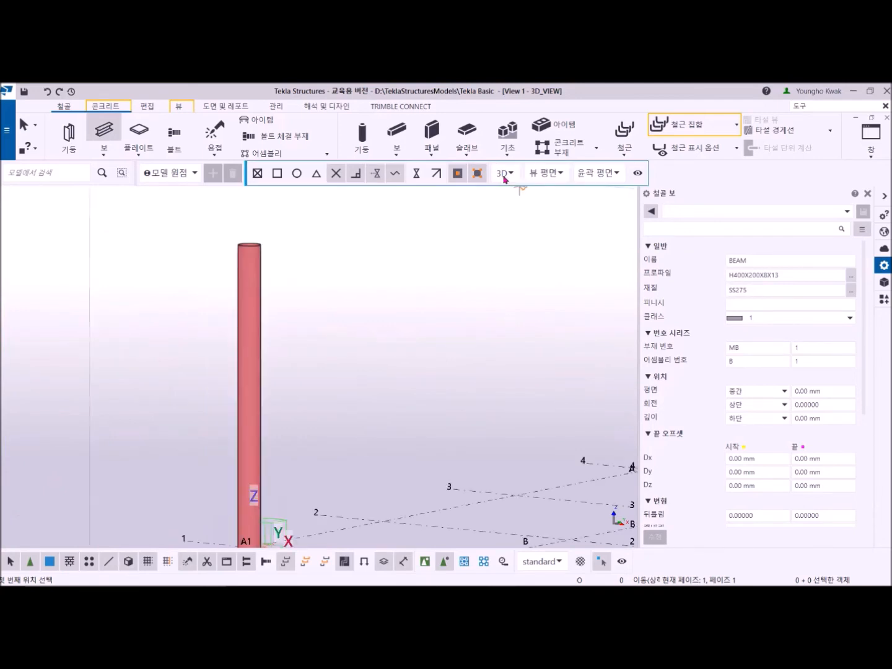
# - Return the snap depth to plane (평면) and end the steel beam command
pyautogui.click(504, 178)
pyautogui.click(501, 193)
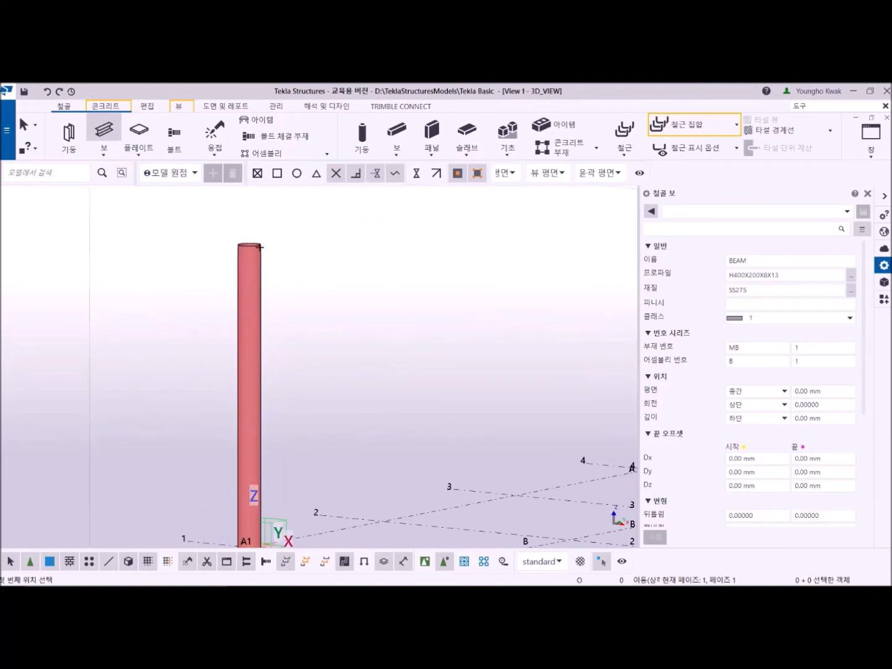
pyautogui.rightClick(337, 255)
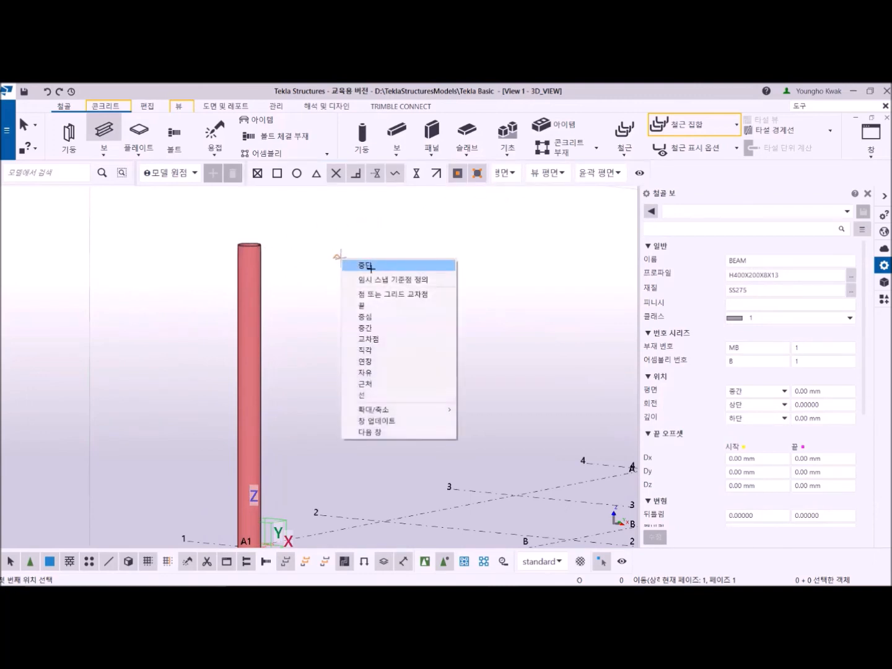
pyautogui.click(370, 269)
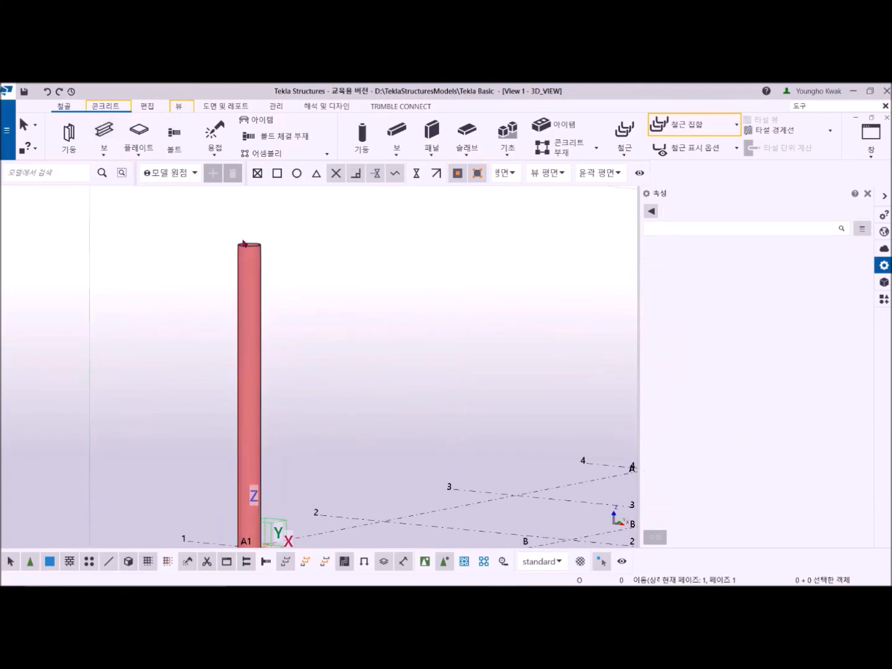
# - Start setting the work plane with one point and examine which points on the column's top rim can be picked
pyautogui.scroll(5, 245, 245)
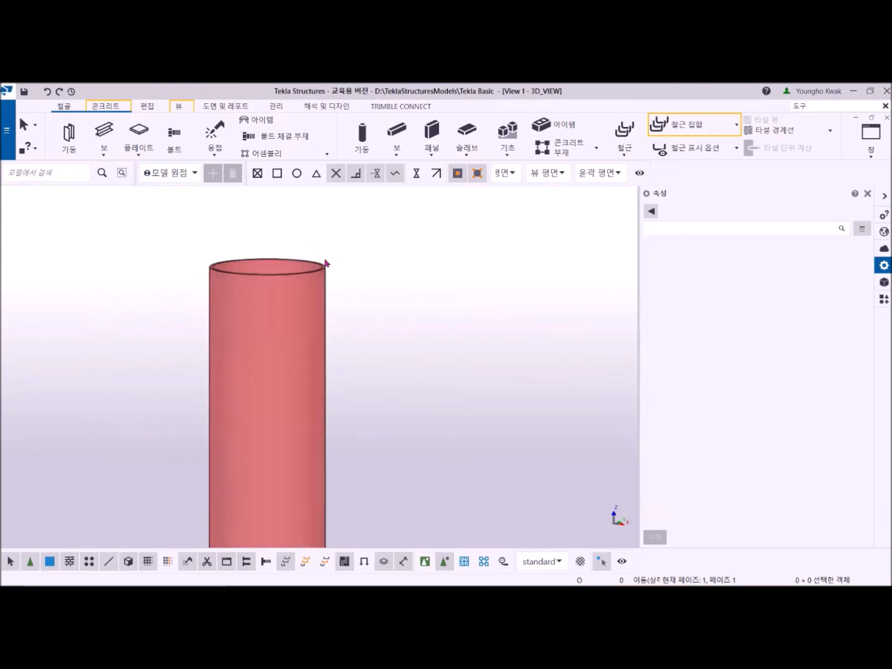
pyautogui.click(178, 109)
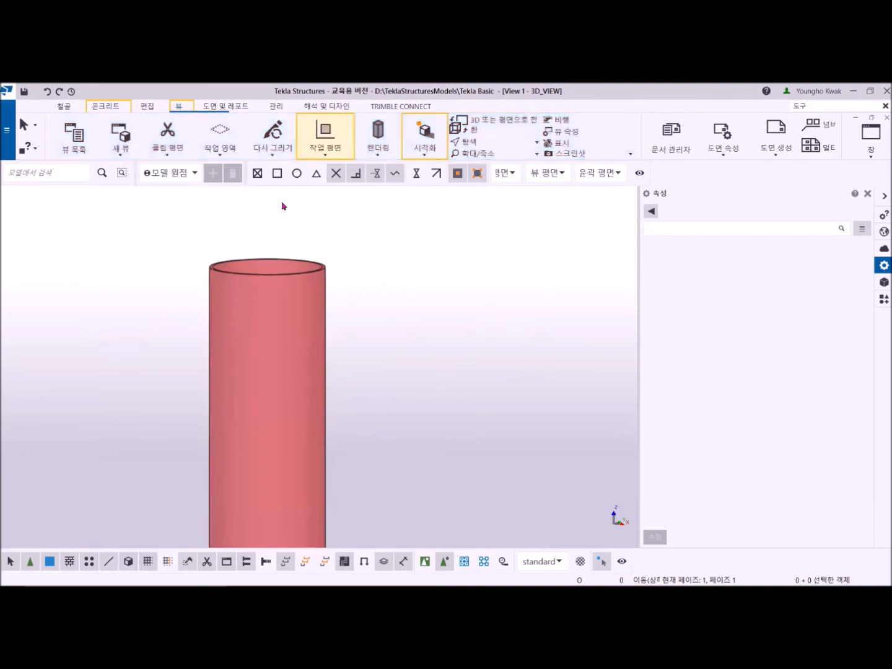
pyautogui.click(324, 154)
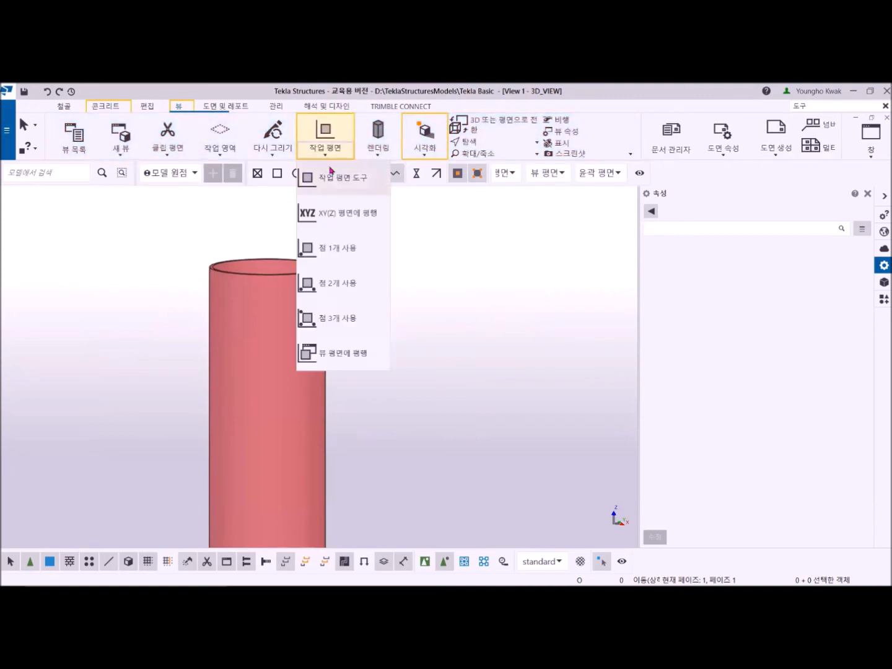
pyautogui.click(338, 249)
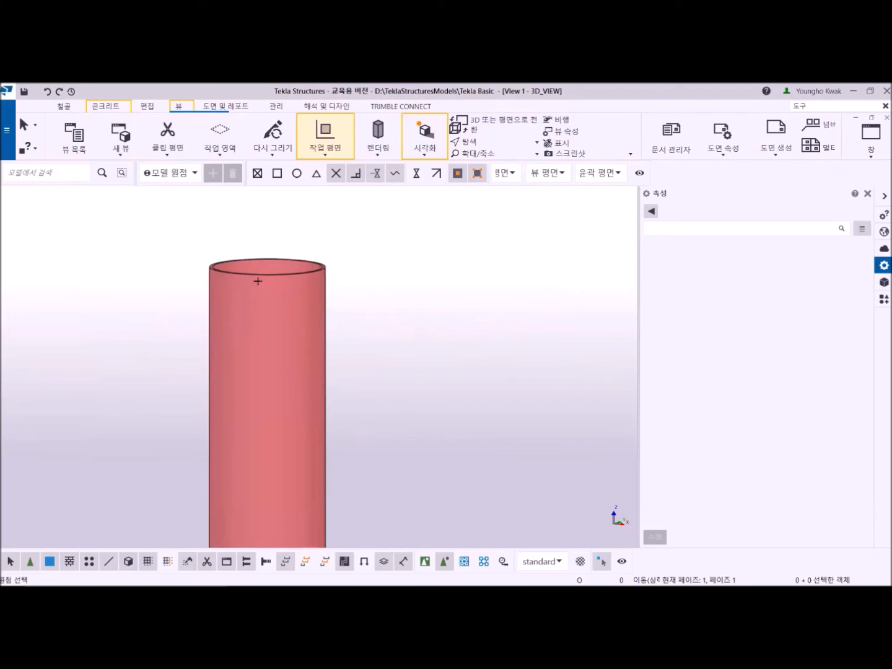
pyautogui.scroll(2, 276, 275)
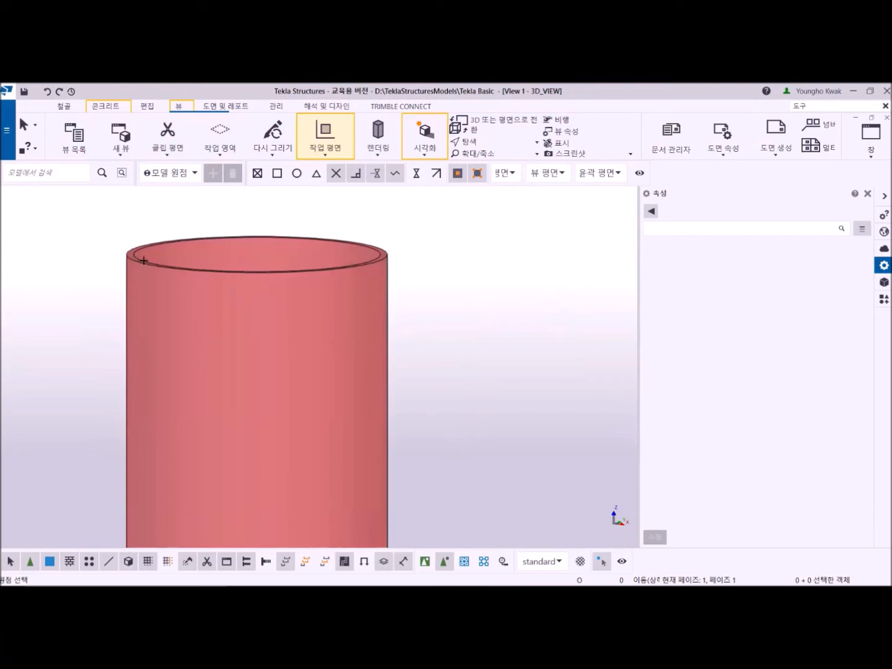
pyautogui.scroll(1, 144, 260)
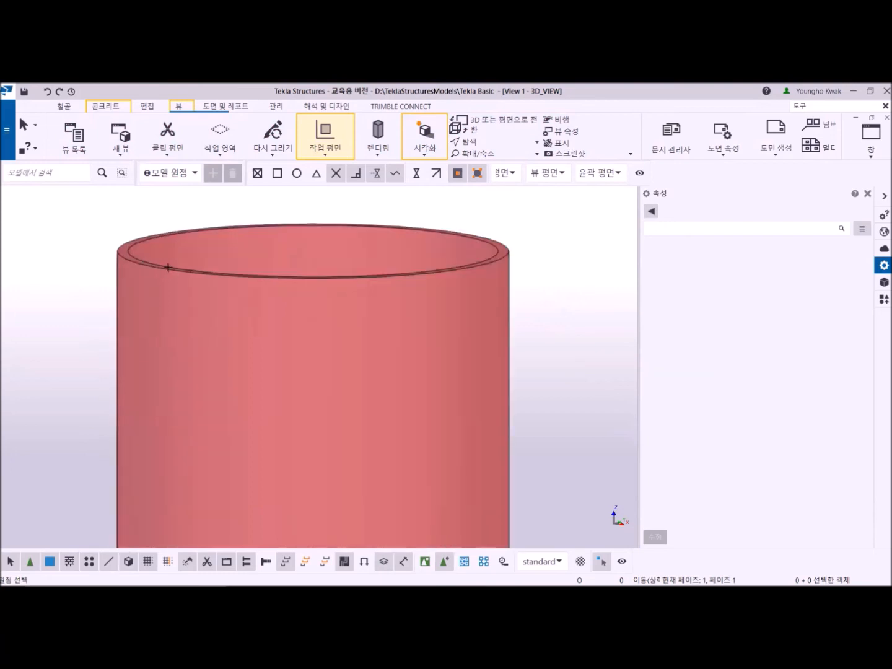
pyautogui.scroll(-4, 168, 267)
pyautogui.scroll(4, 184, 267)
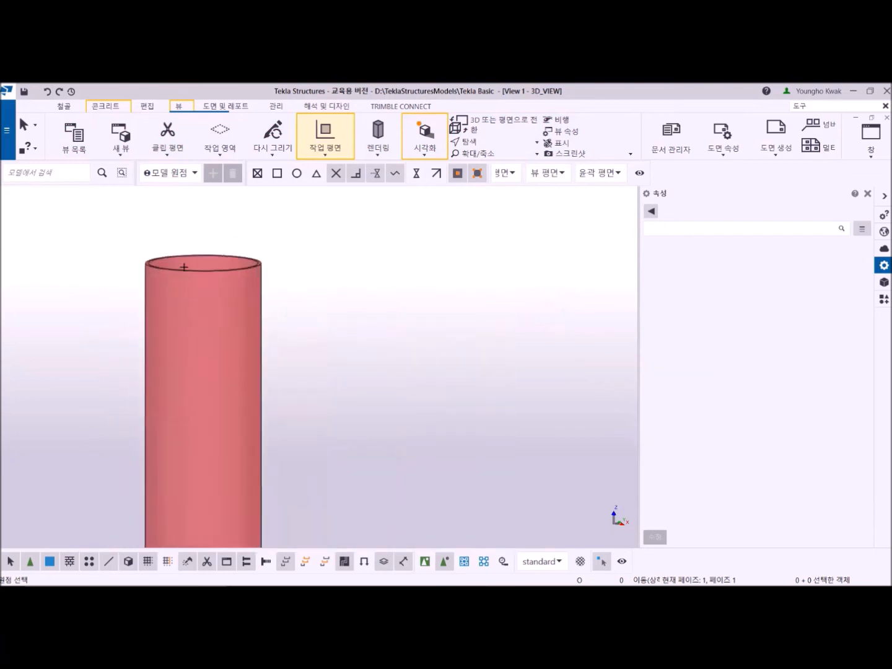
pyautogui.scroll(-2, 191, 270)
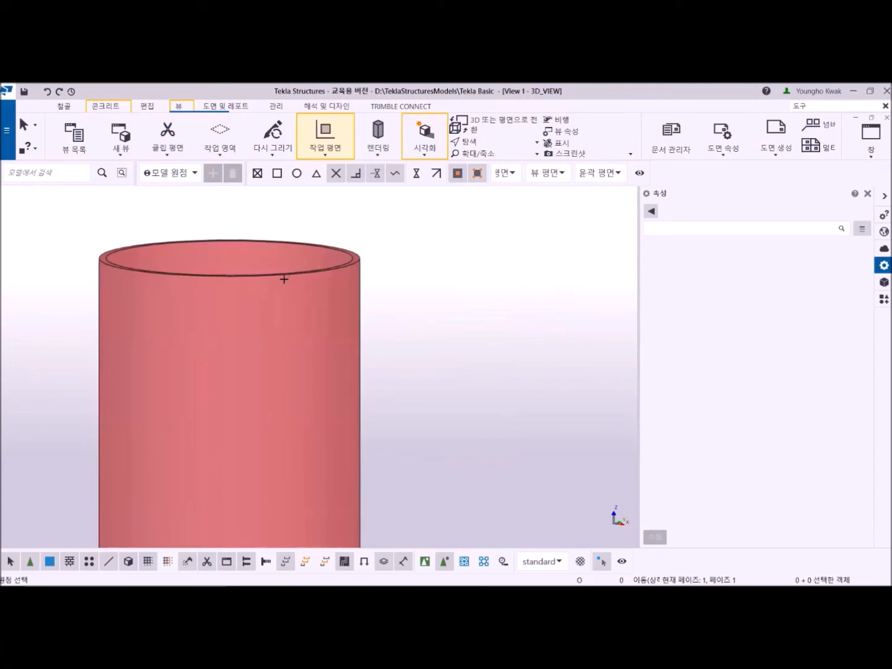
# - Set the snap depth to 3D, place the one-point work plane origin on the column's top rim, and end the command
pyautogui.click(515, 175)
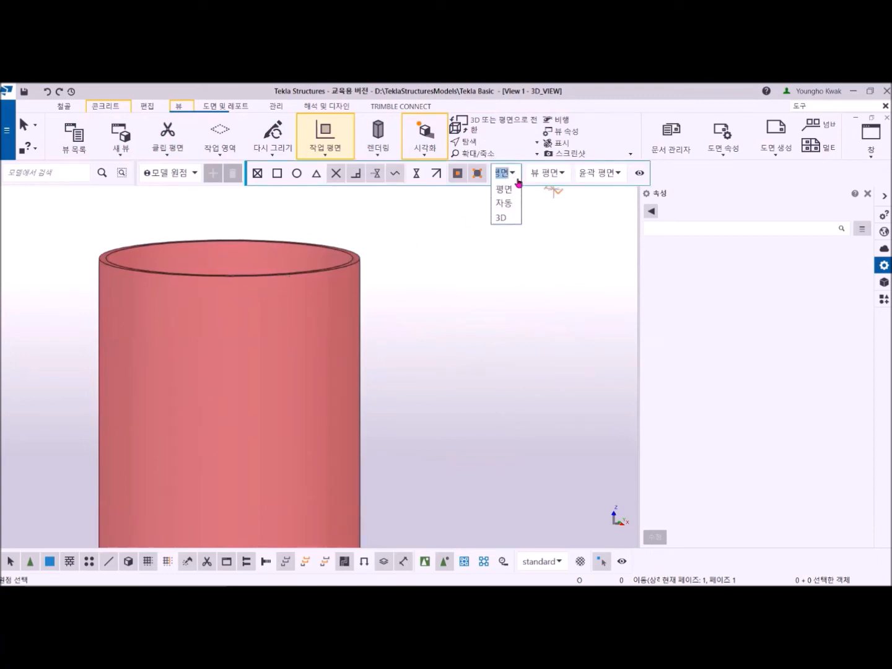
pyautogui.click(503, 217)
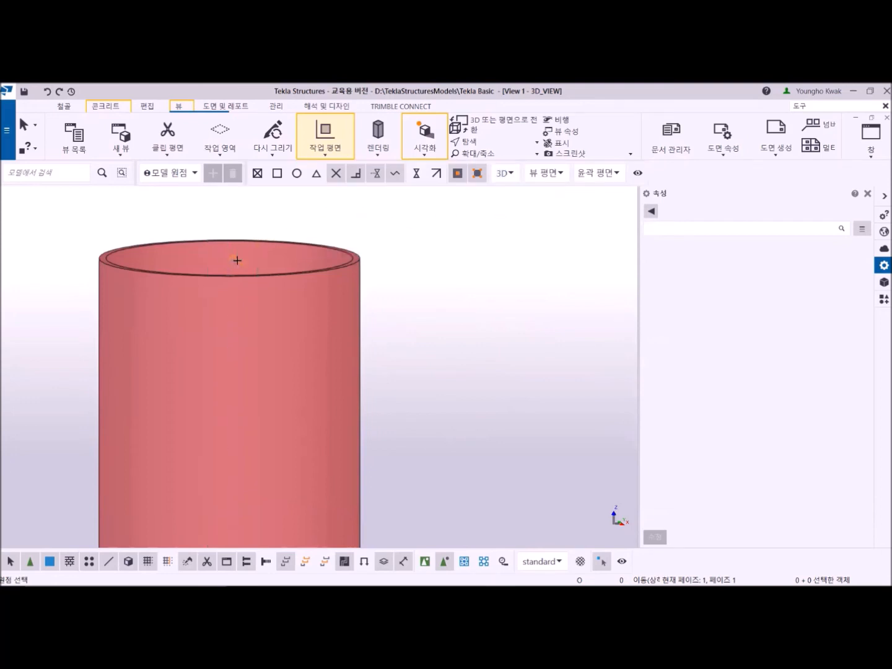
pyautogui.scroll(2, 220, 273)
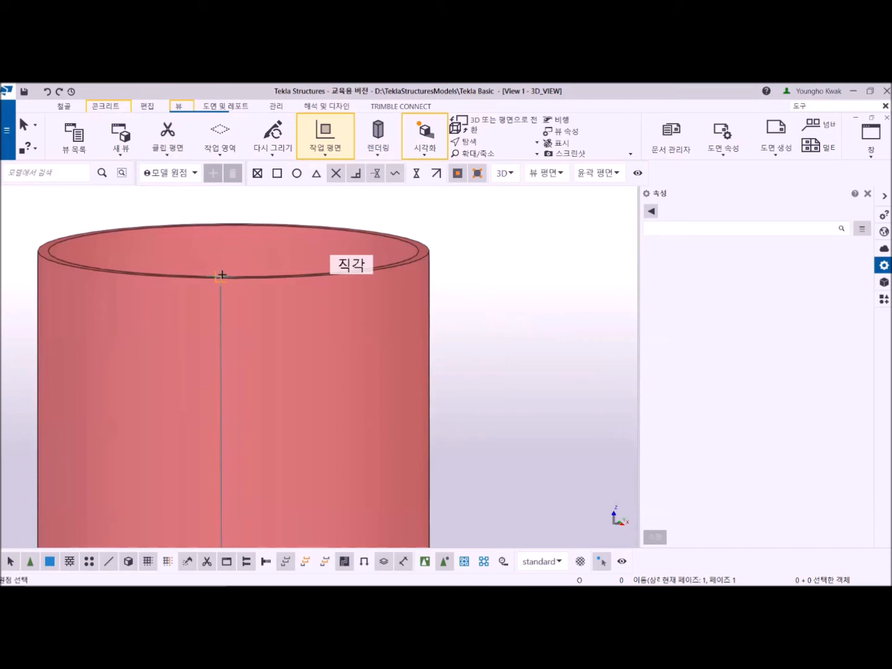
pyautogui.click(221, 278)
pyautogui.scroll(-5, 279, 288)
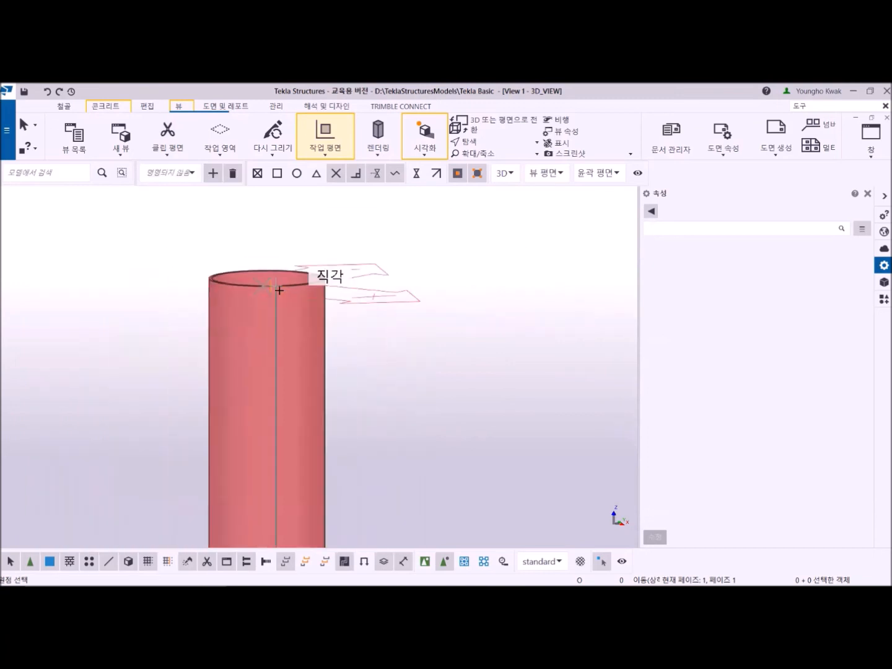
pyautogui.scroll(2, 291, 293)
pyautogui.scroll(-2, 298, 295)
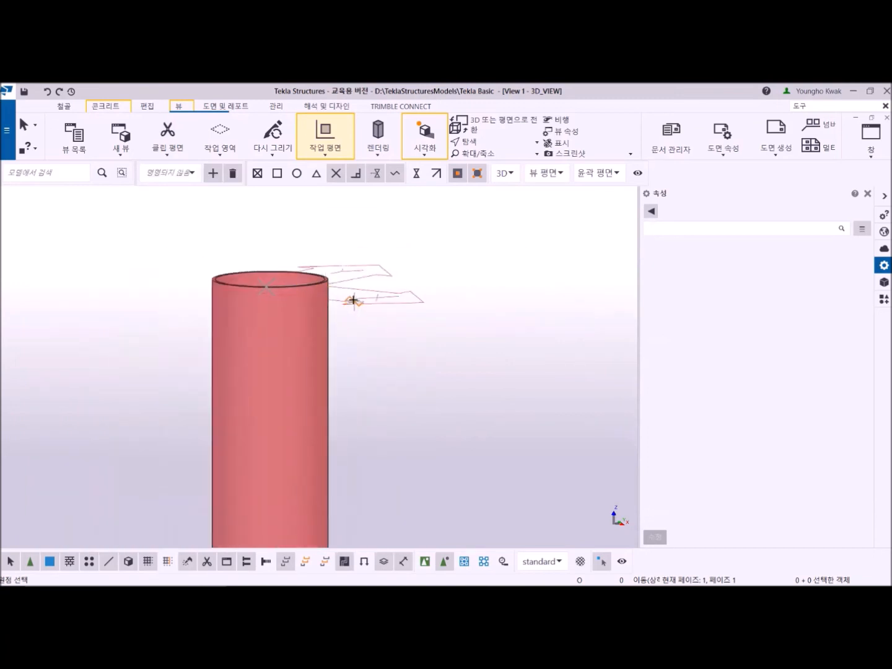
pyautogui.scroll(2, 347, 300)
pyautogui.rightClick(256, 217)
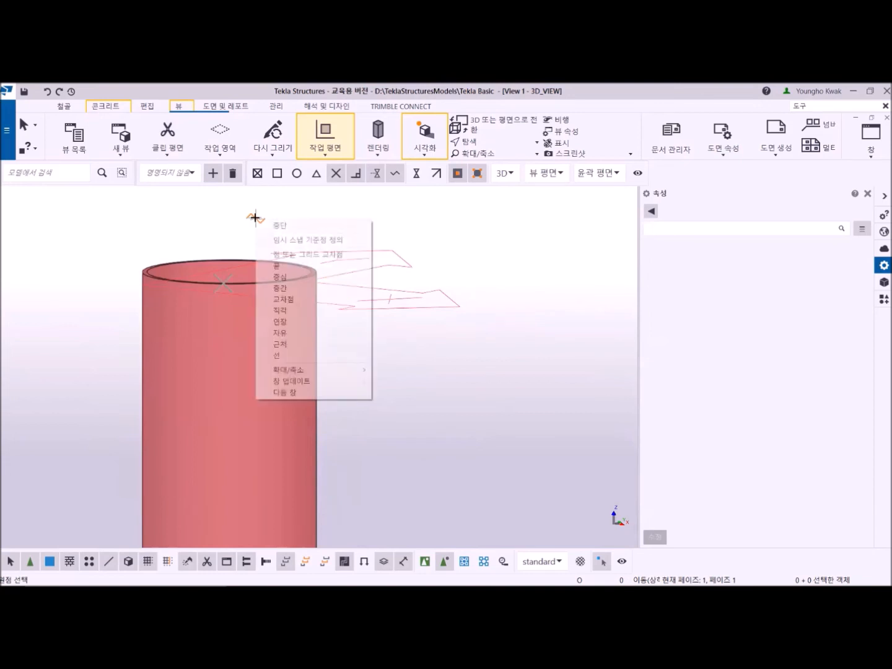
pyautogui.click(291, 227)
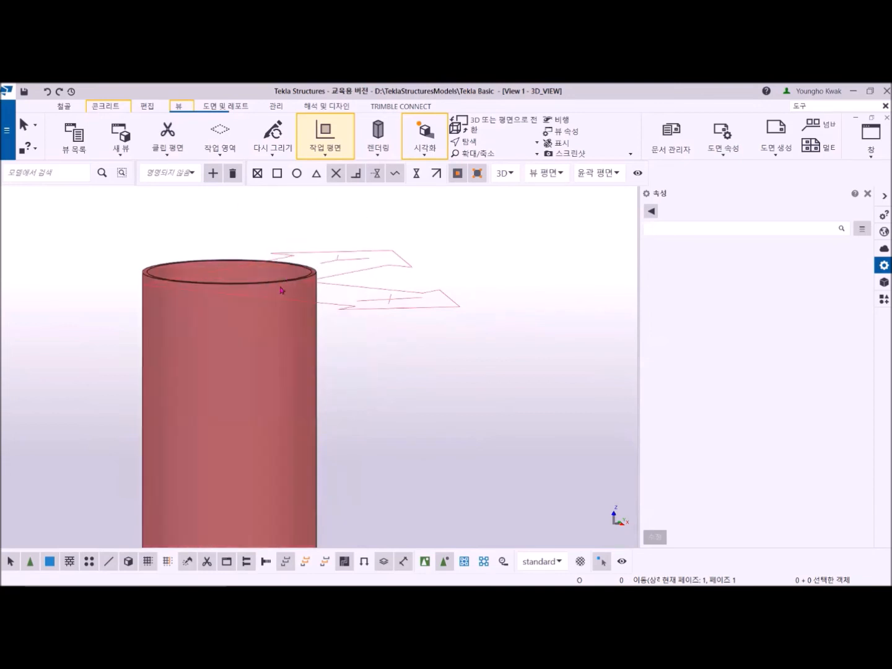
# - Compare the work plane marker at the column's top with the coordinate axes and grid at its base
pyautogui.scroll(-4, 247, 285)
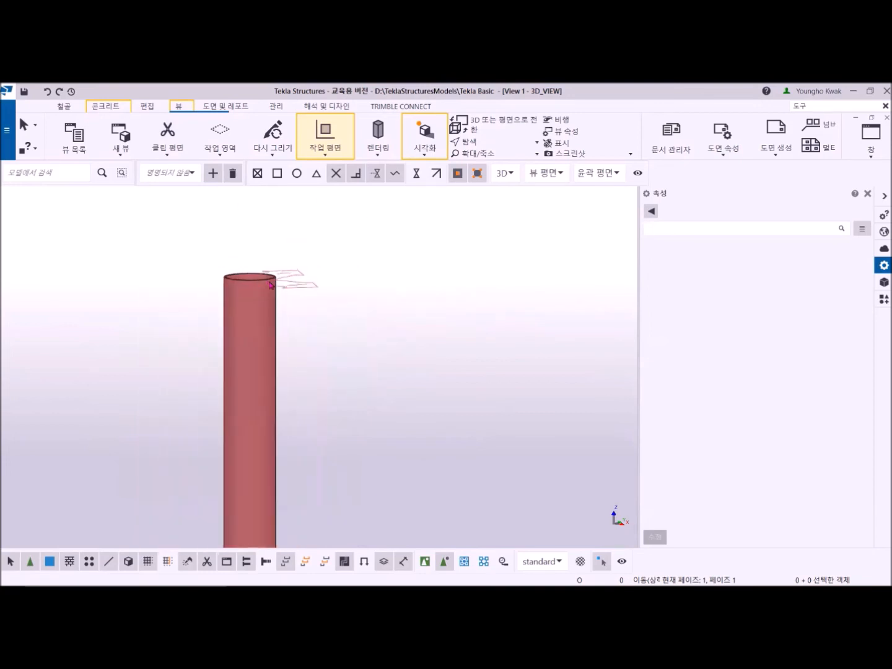
pyautogui.scroll(-2, 210, 297)
pyautogui.moveTo(247, 477); pyautogui.dragTo(242, 371, button='middle')
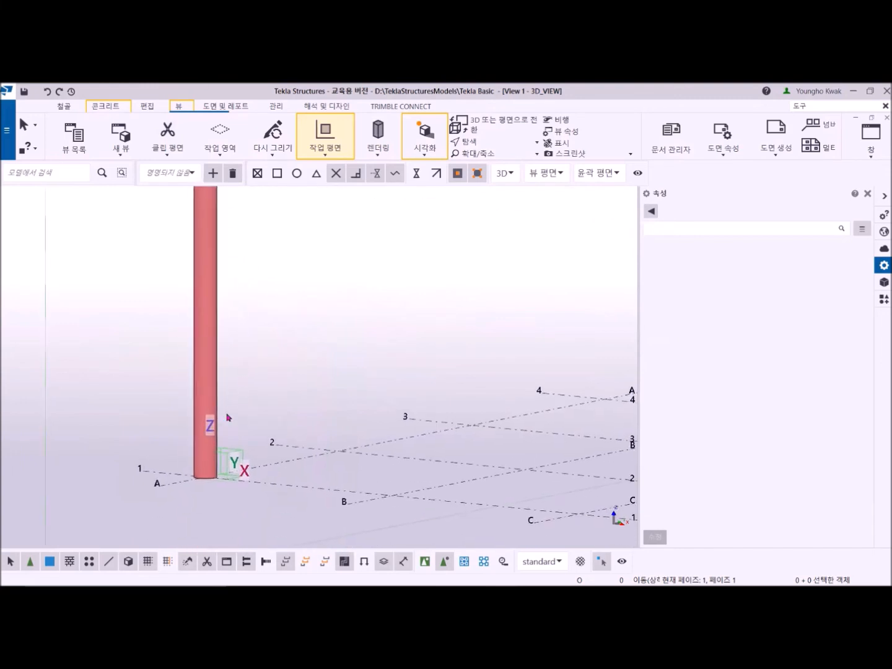
pyautogui.scroll(2, 211, 445)
pyautogui.scroll(-3, 211, 450)
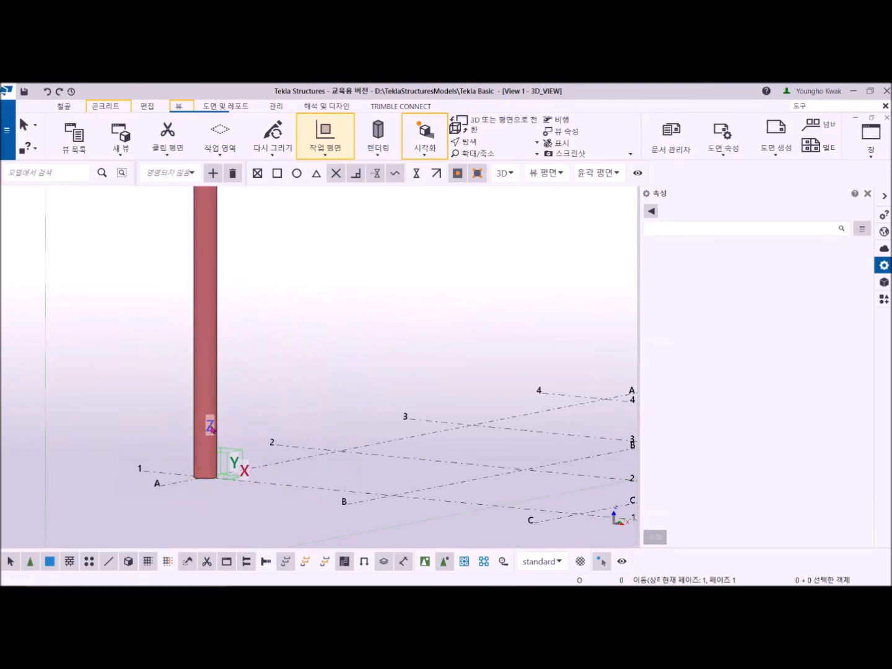
pyautogui.scroll(-1, 230, 461)
pyautogui.moveTo(147, 273); pyautogui.dragTo(177, 405, button='middle')
pyautogui.scroll(5, 242, 405)
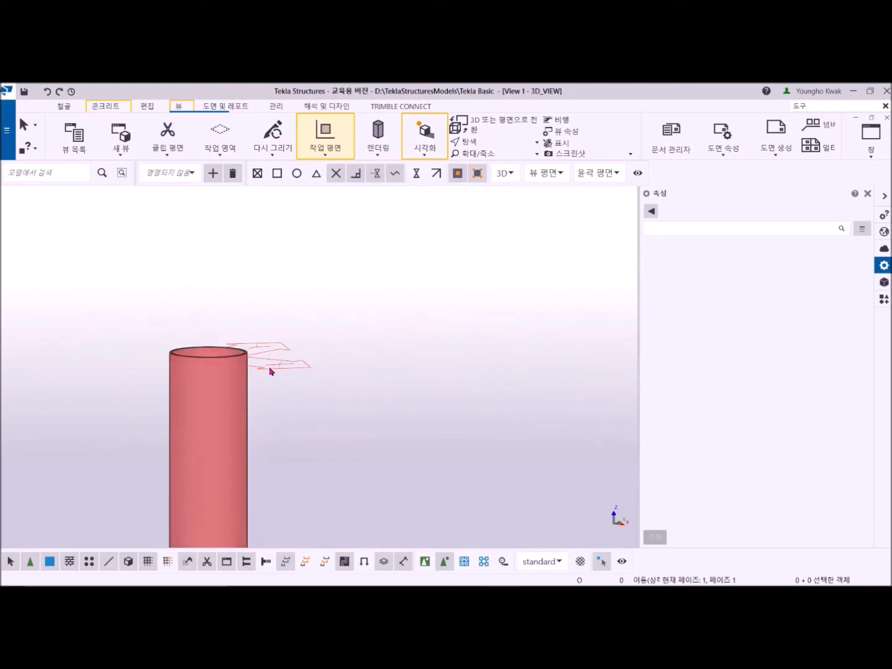
pyautogui.scroll(-5, 270, 371)
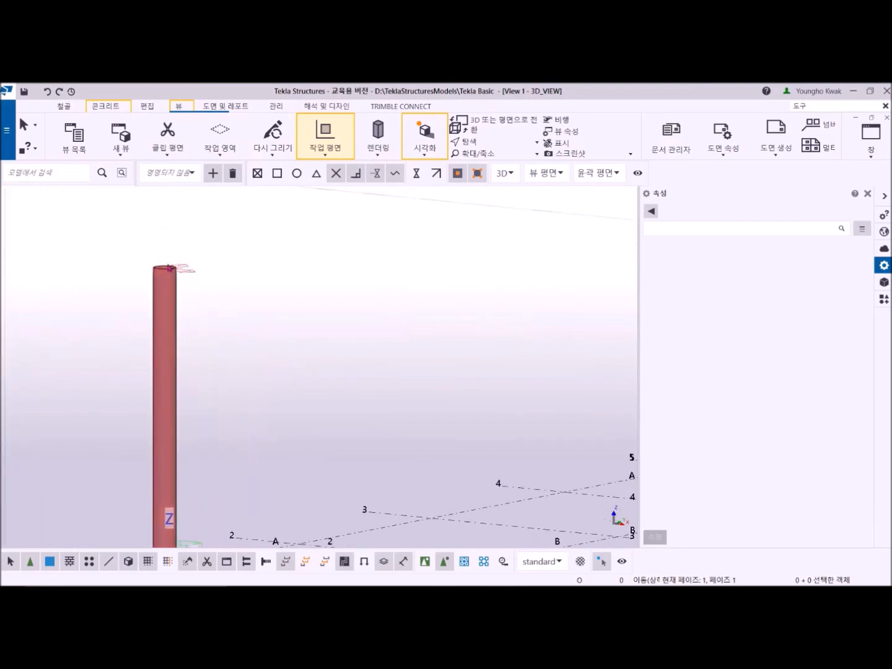
pyautogui.scroll(3, 188, 273)
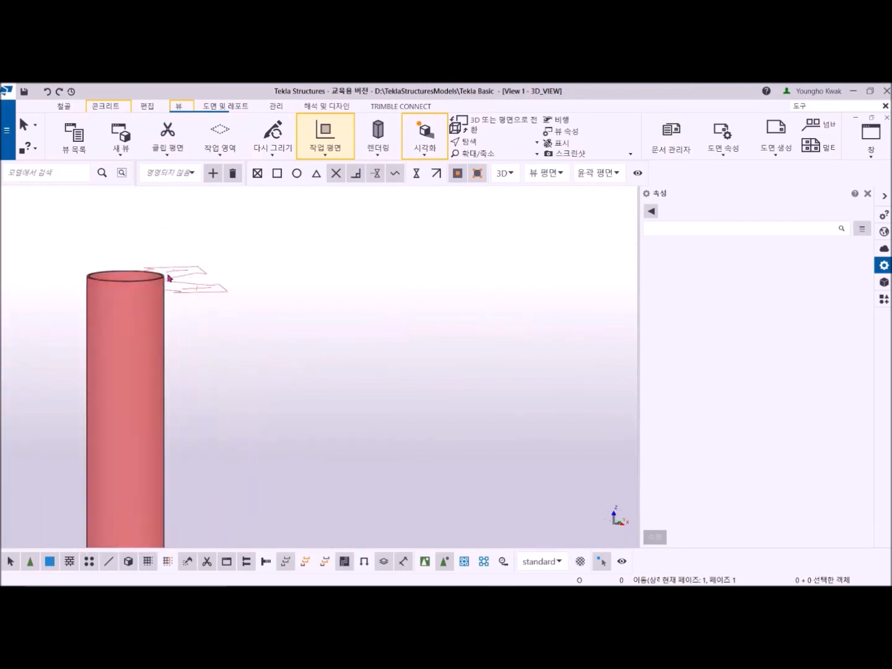
pyautogui.scroll(-5, 179, 294)
pyautogui.scroll(5, 215, 397)
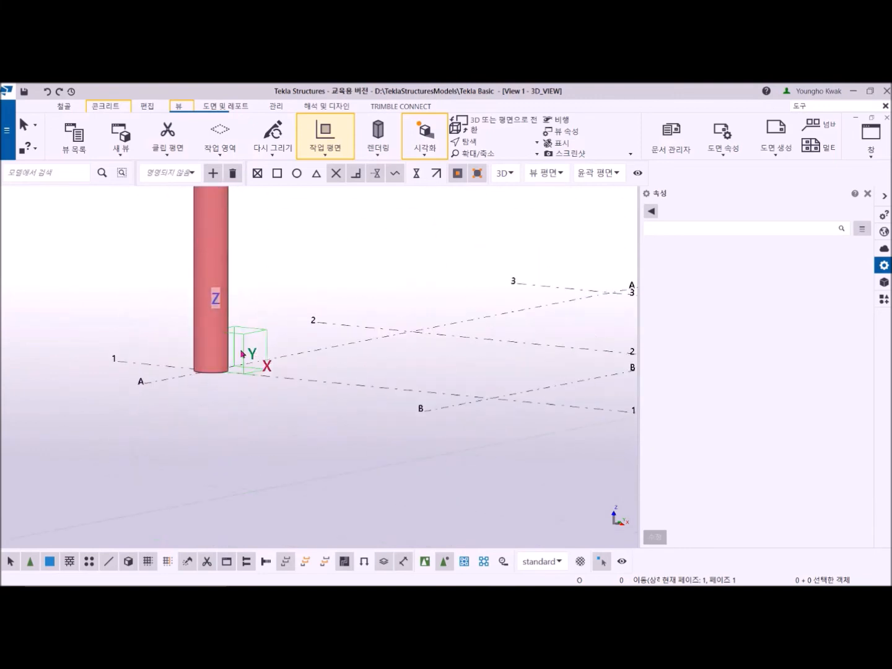
pyautogui.scroll(-5, 205, 328)
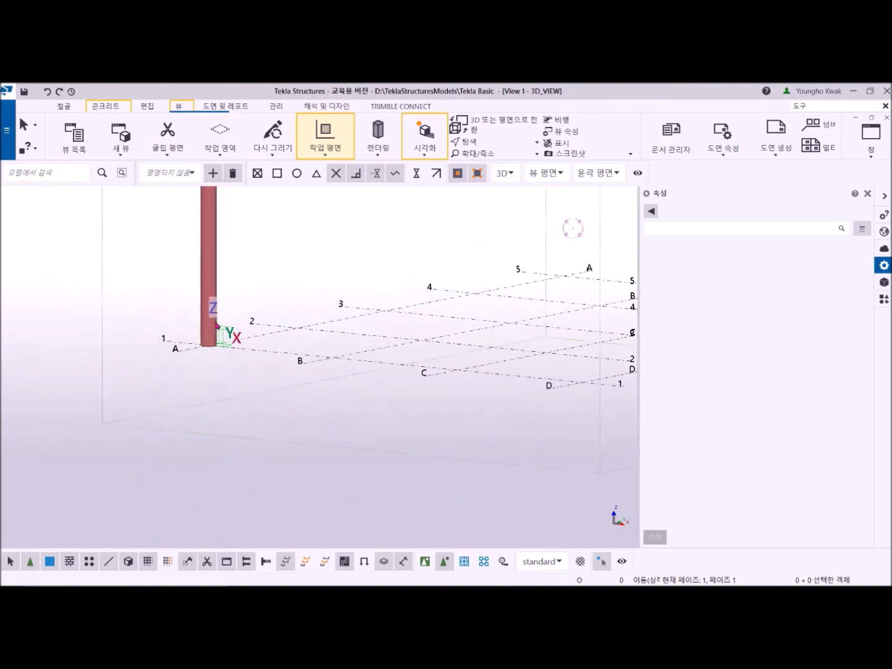
pyautogui.scroll(4, 260, 396)
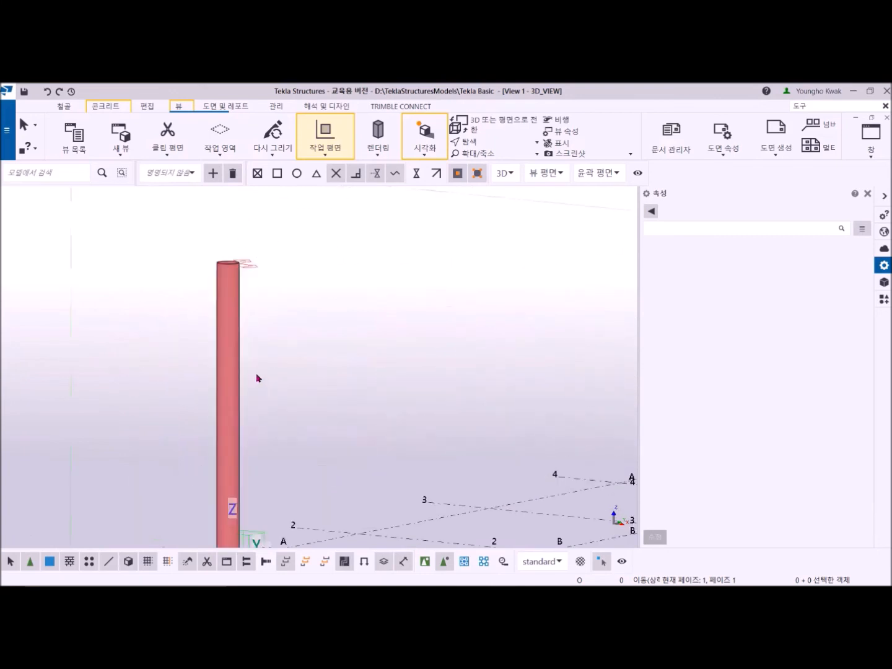
pyautogui.scroll(-4, 260, 389)
pyautogui.scroll(4, 252, 275)
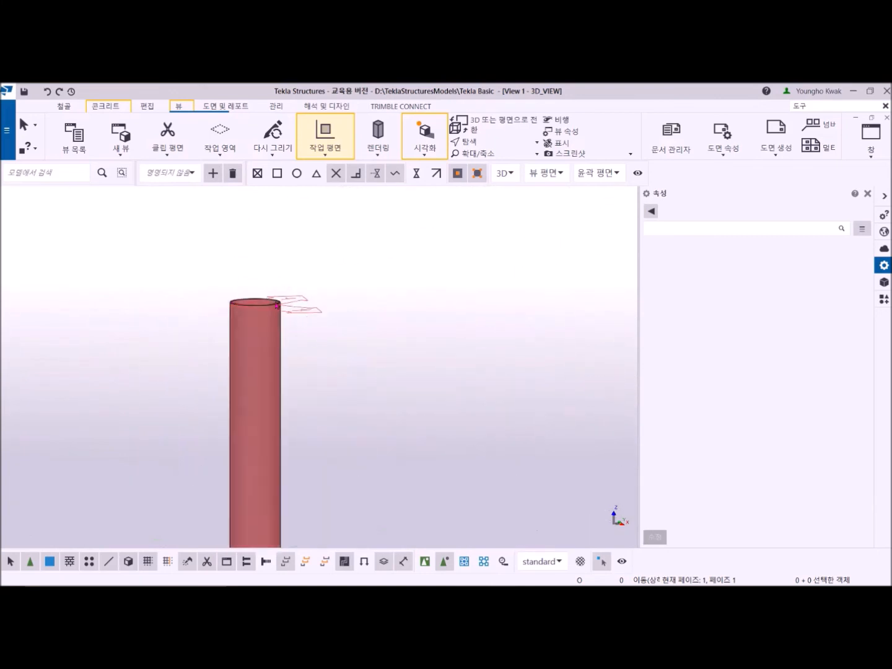
pyautogui.scroll(-2, 277, 304)
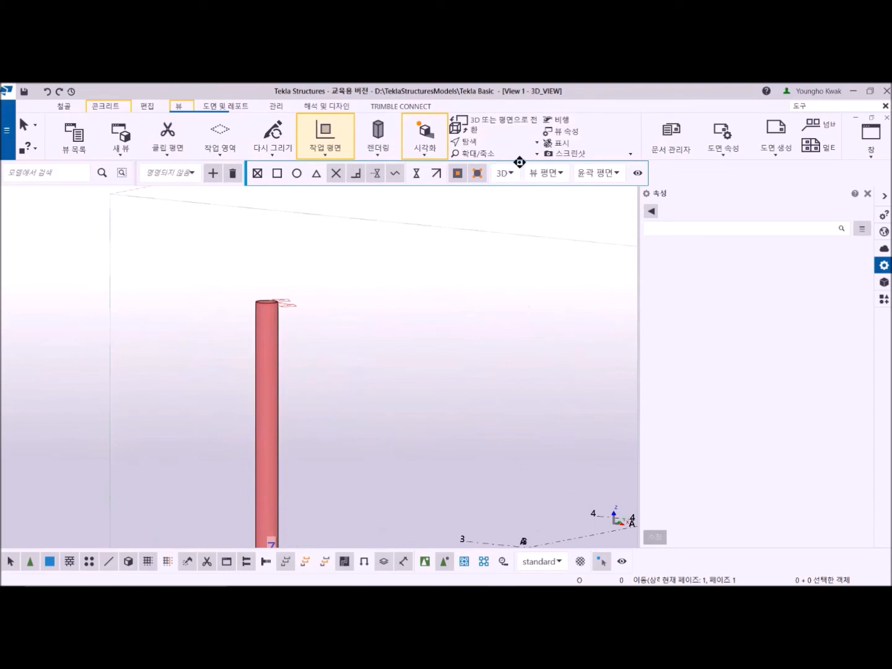
# - Switch the plane used for picking from view plane to work plane (작업 평면) and examine the grid at the column's top
pyautogui.click(561, 180)
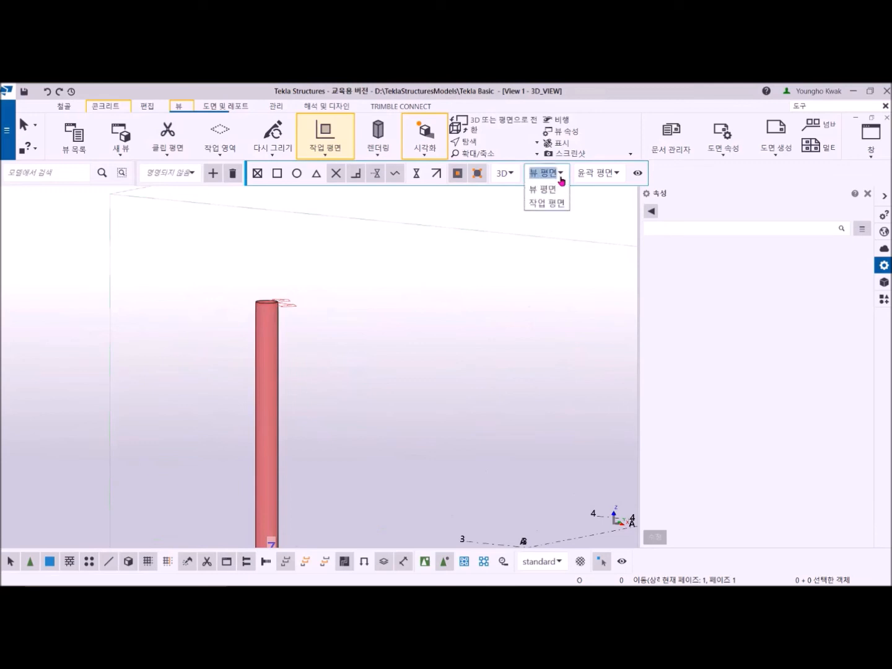
pyautogui.click(550, 208)
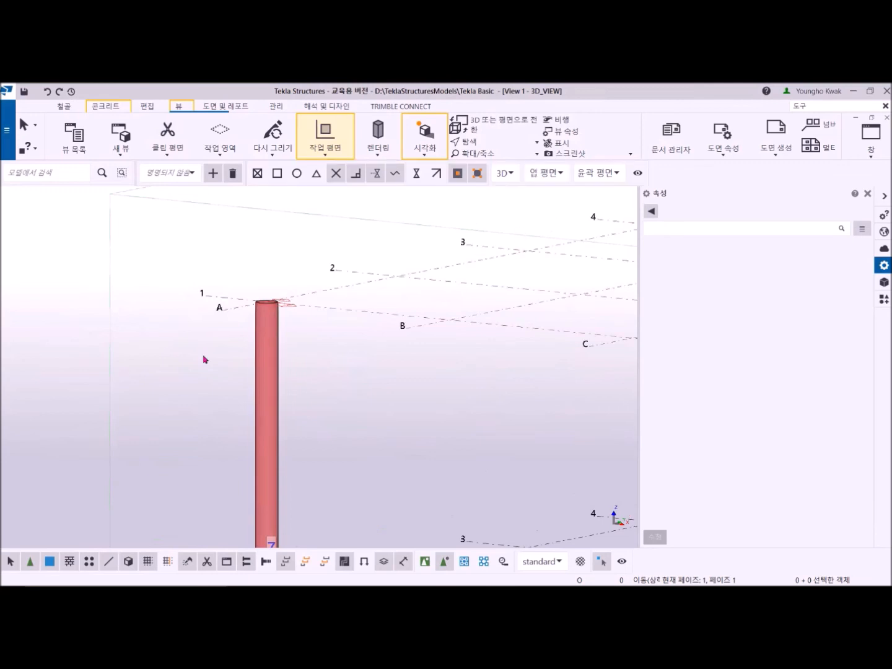
pyautogui.scroll(-3, 248, 360)
pyautogui.moveTo(298, 358); pyautogui.dragTo(152, 347, button='middle')
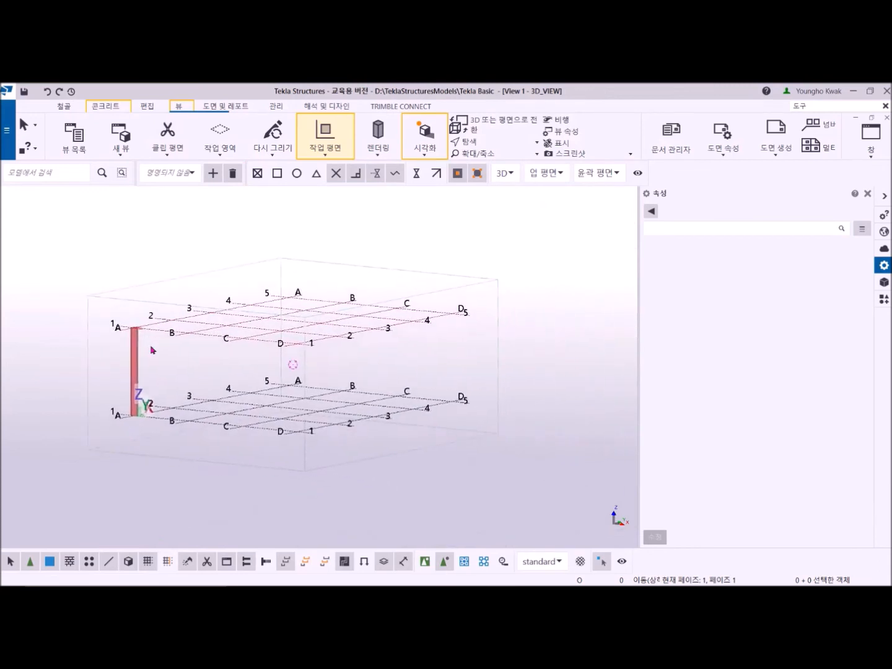
pyautogui.scroll(2, 245, 330)
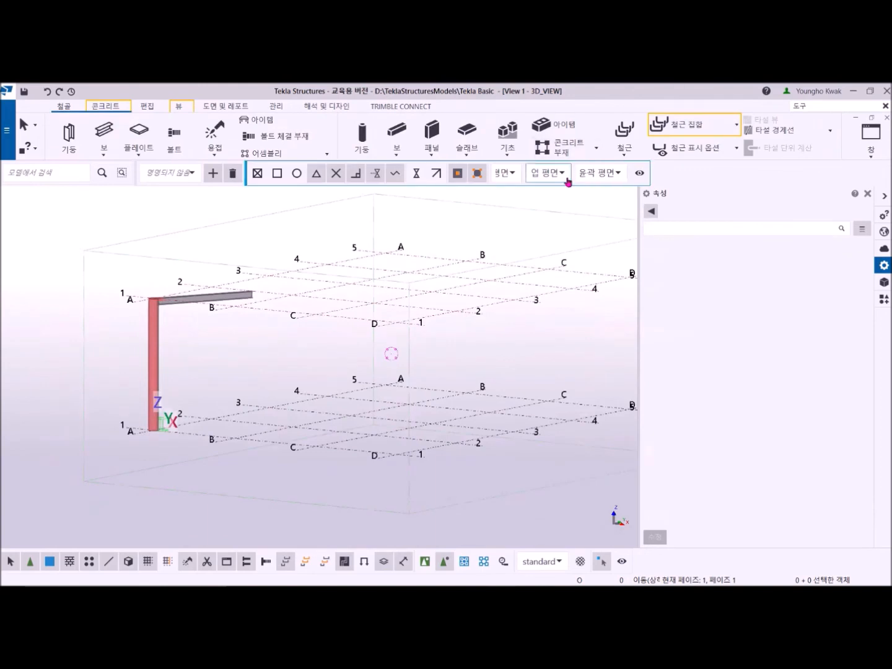
# - Review the plane type and snap depth options, and set the snap depth to auto (자동)
pyautogui.click(561, 174)
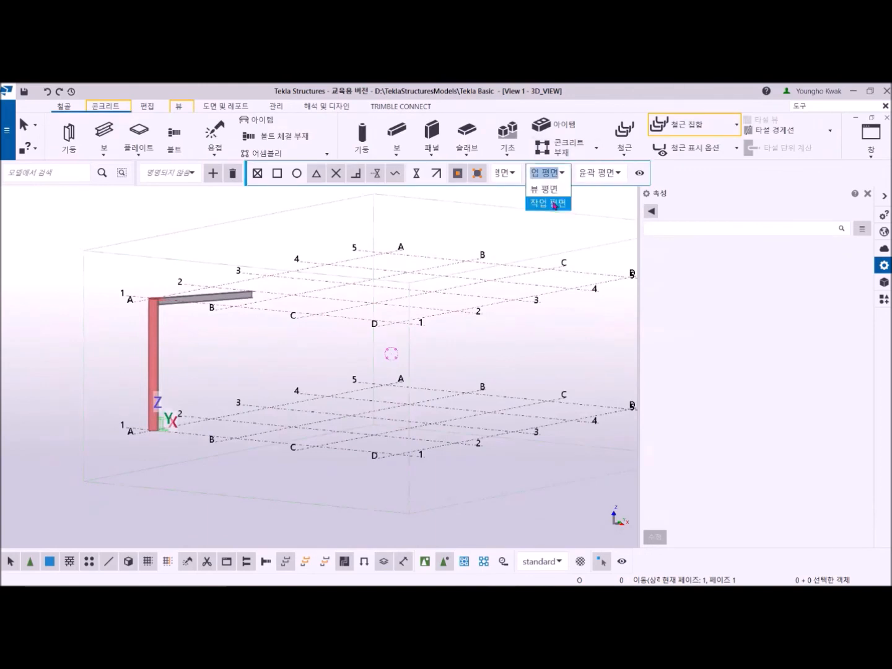
pyautogui.click(505, 173)
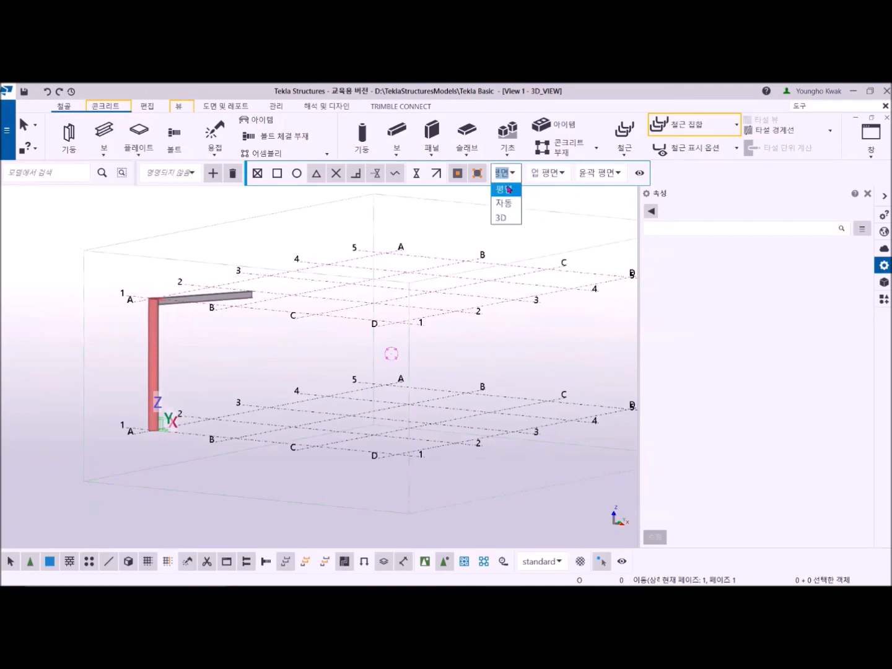
pyautogui.click(222, 337)
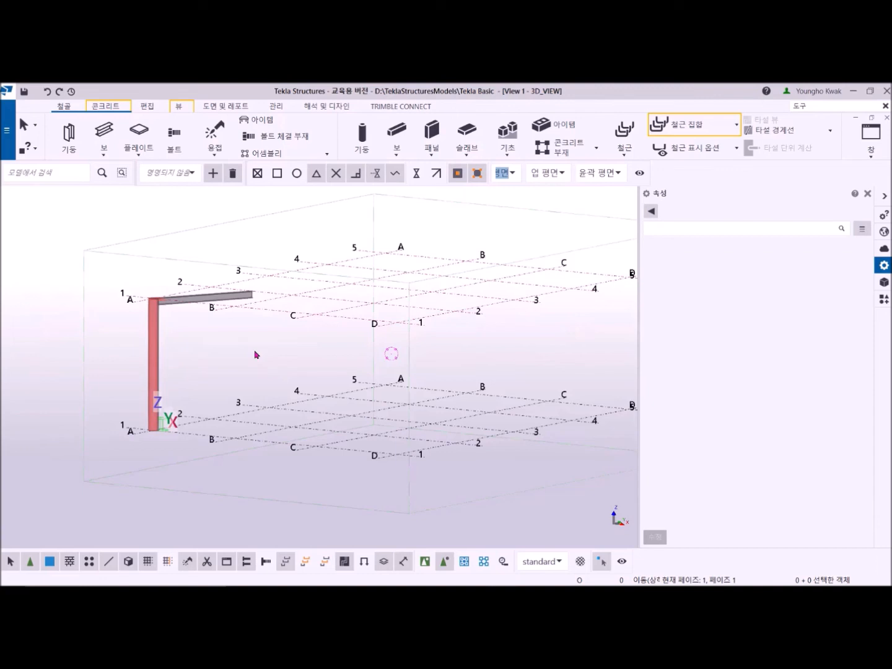
pyautogui.click(512, 176)
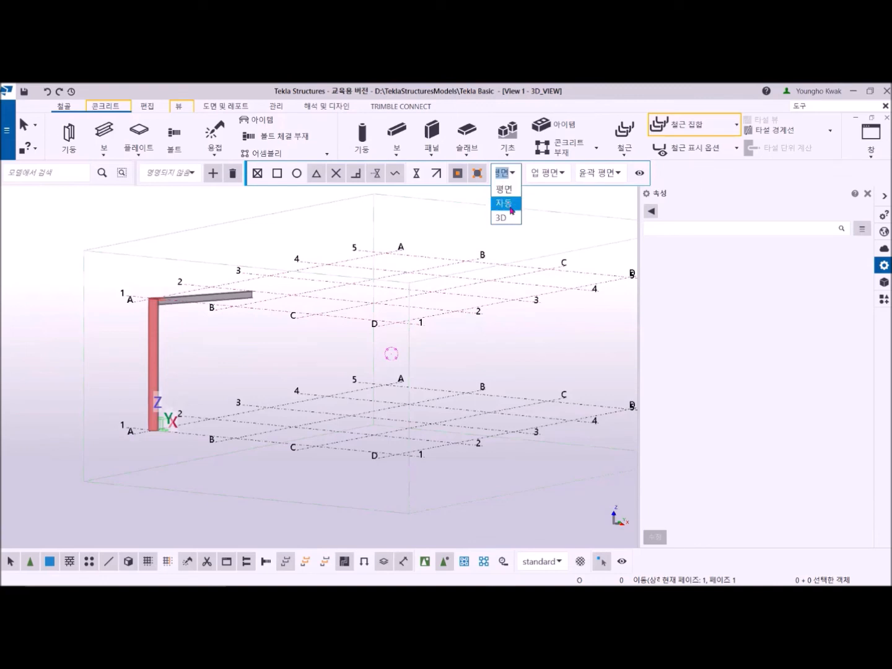
pyautogui.click(506, 205)
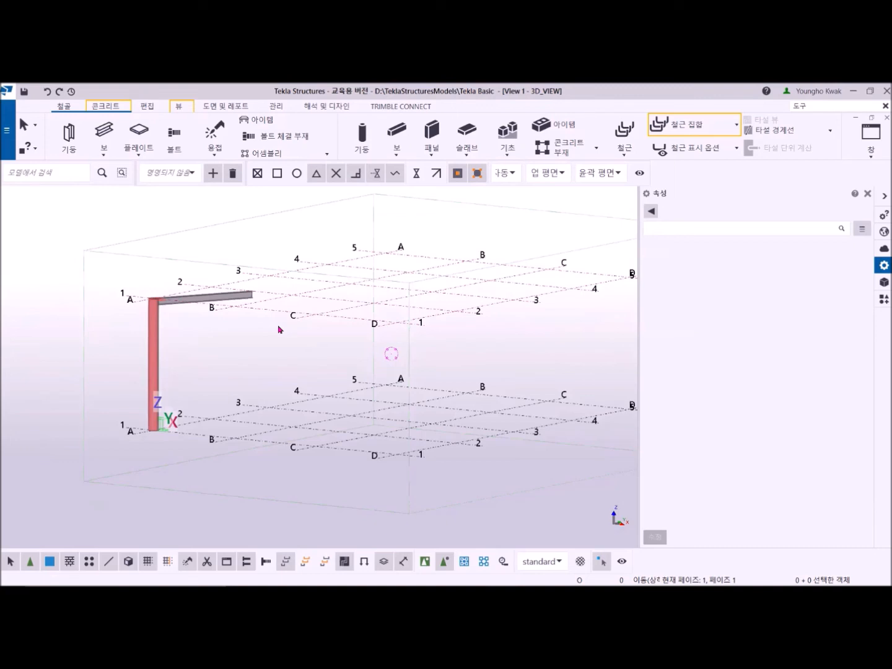
# - Switch the plane used for picking back to view plane (뷰 평면) and review the available plane types
pyautogui.click(562, 174)
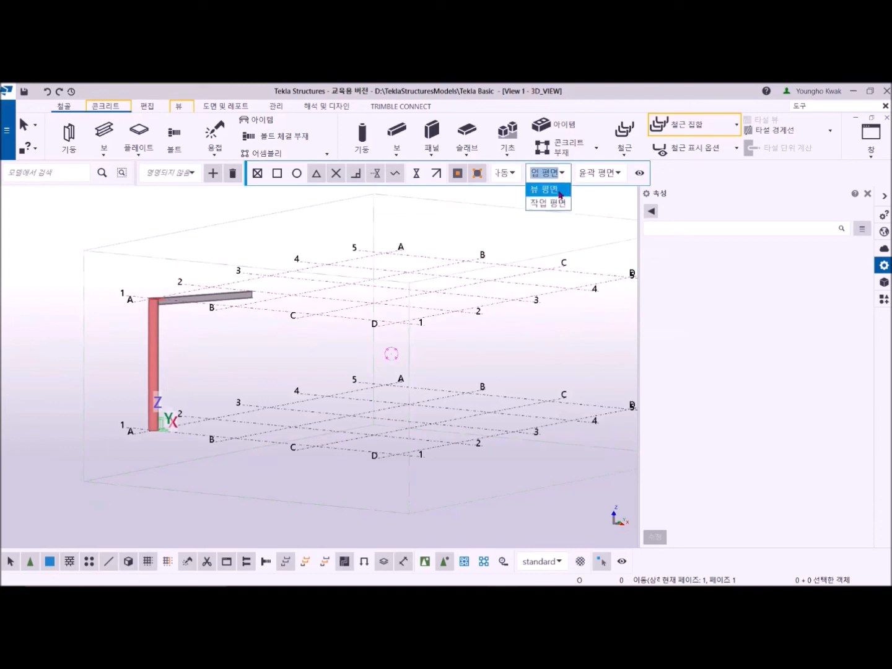
pyautogui.click(545, 190)
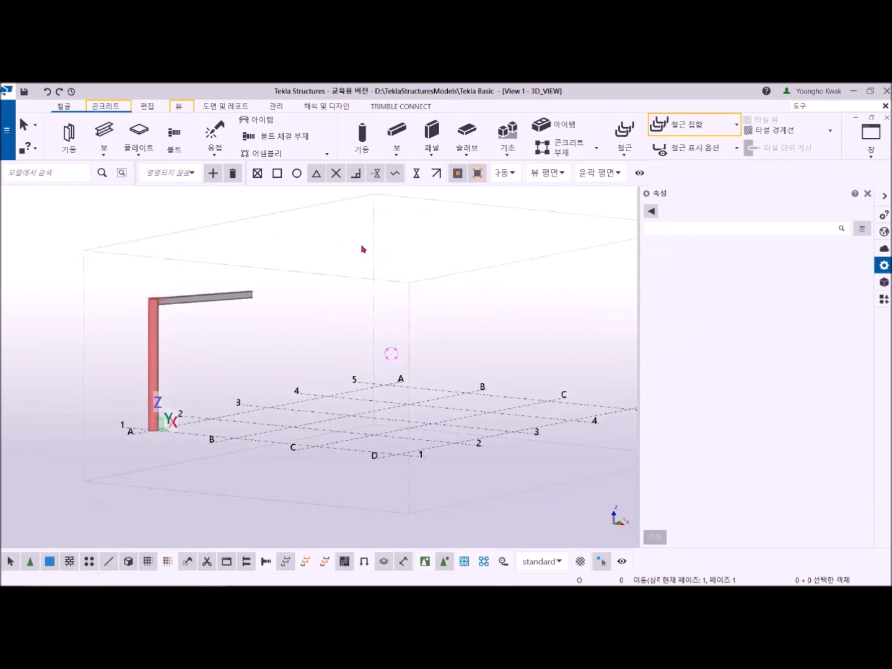
pyautogui.scroll(5, 249, 431)
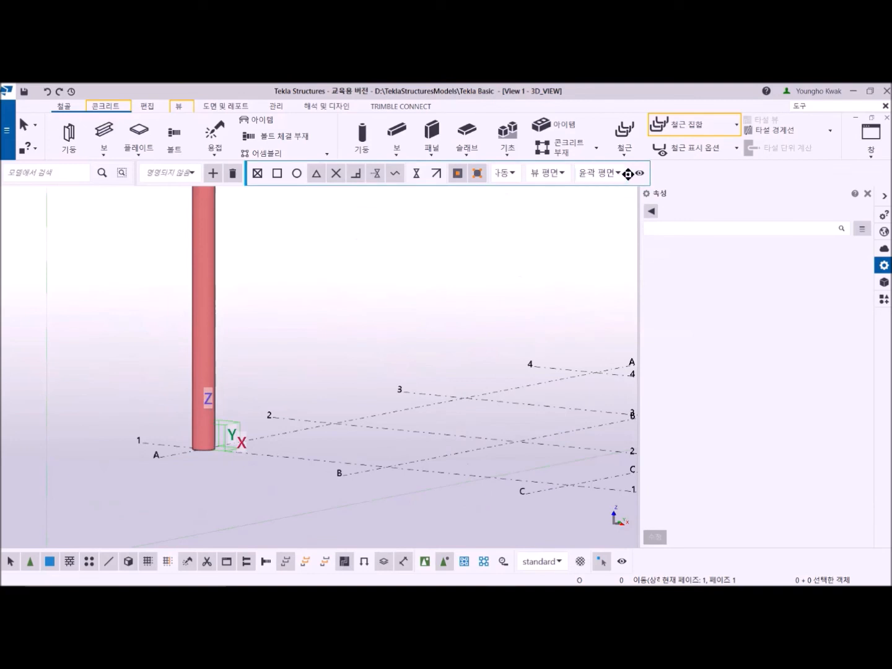
pyautogui.click(619, 173)
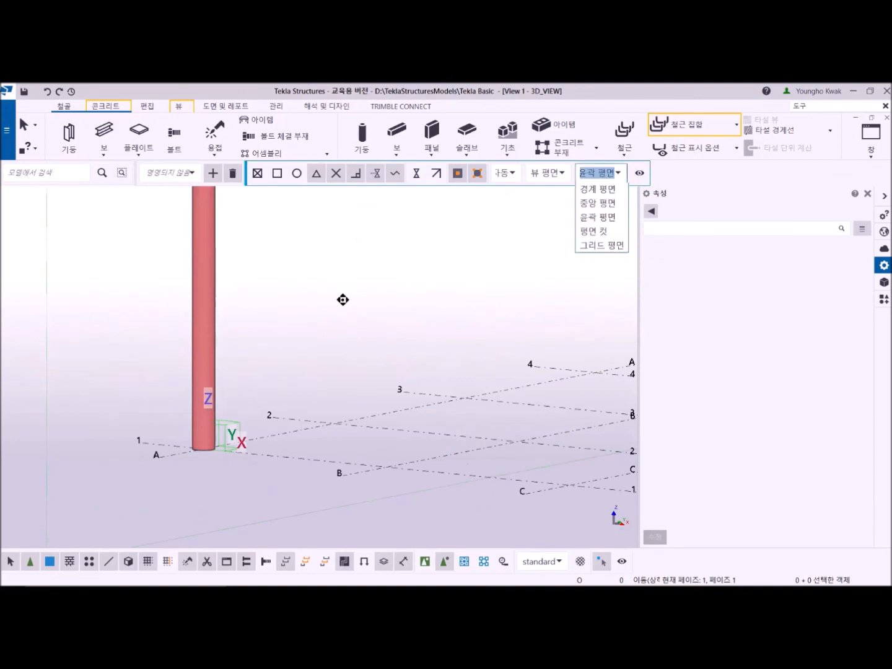
pyautogui.click(308, 284)
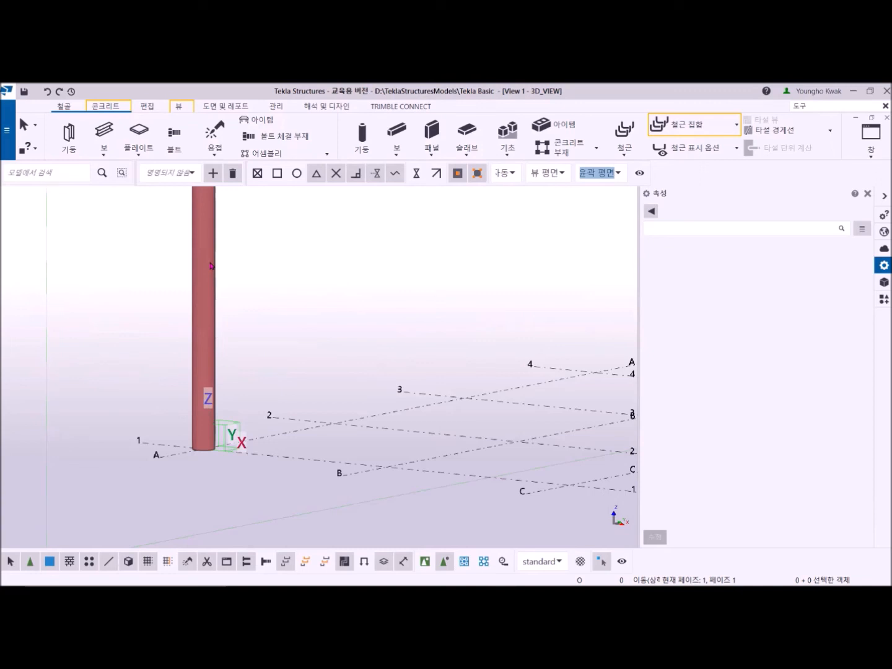
# - Change the column's profile to H200X100X5.5X8 from the H 200-300 group of the I profiles, apply it, and deselect the column
pyautogui.click(210, 266)
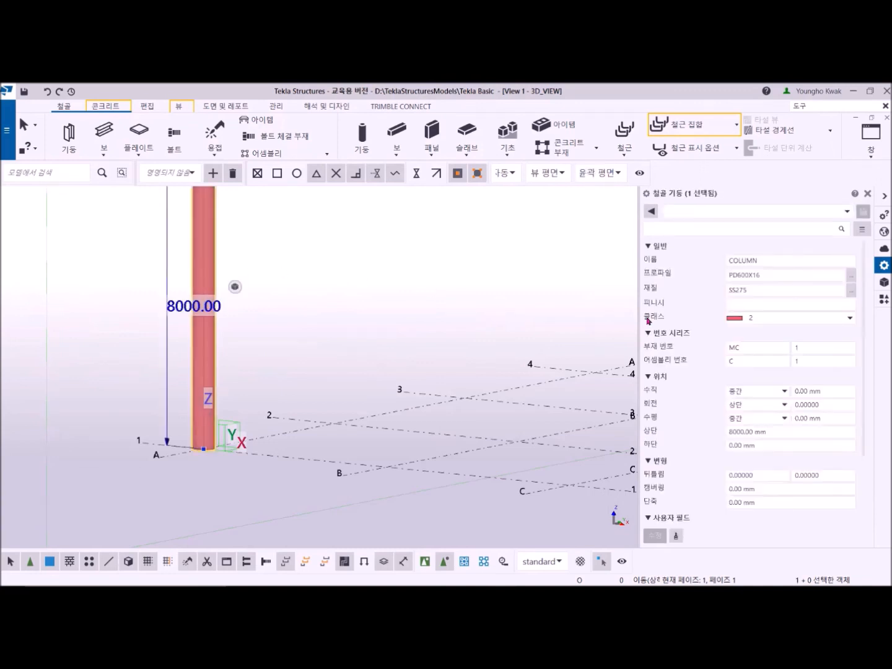
pyautogui.click(730, 276)
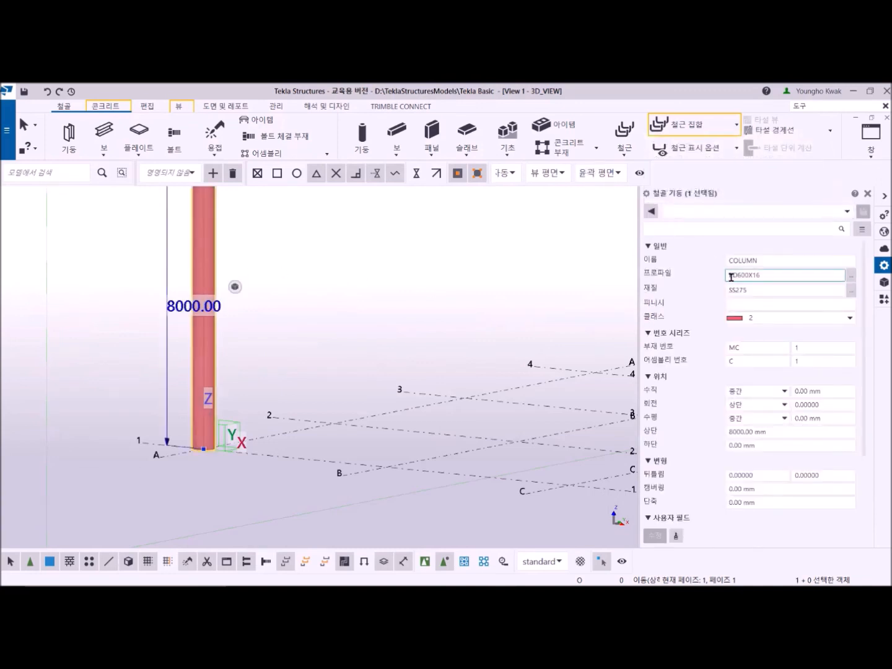
pyautogui.click(850, 275)
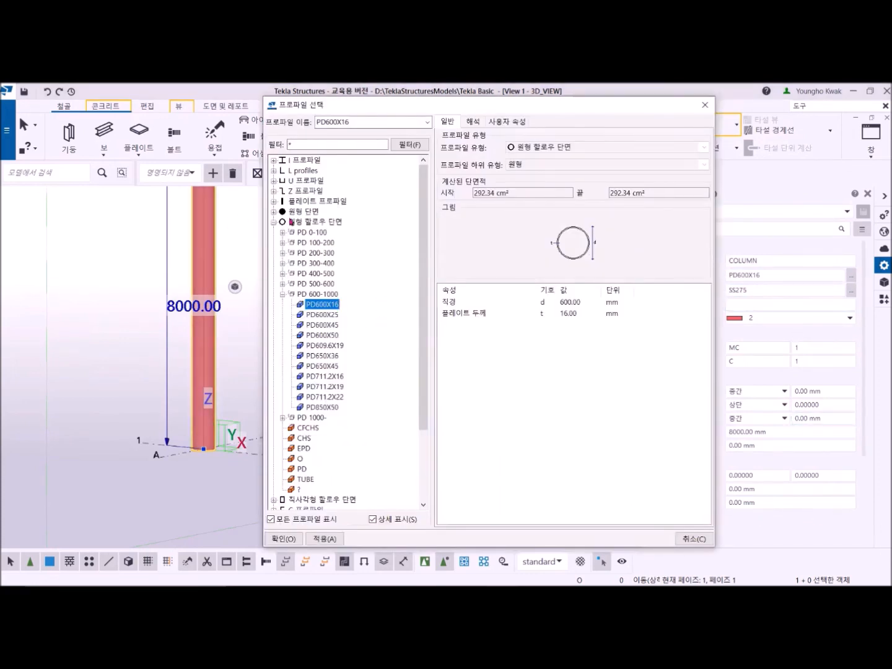
pyautogui.click(273, 221)
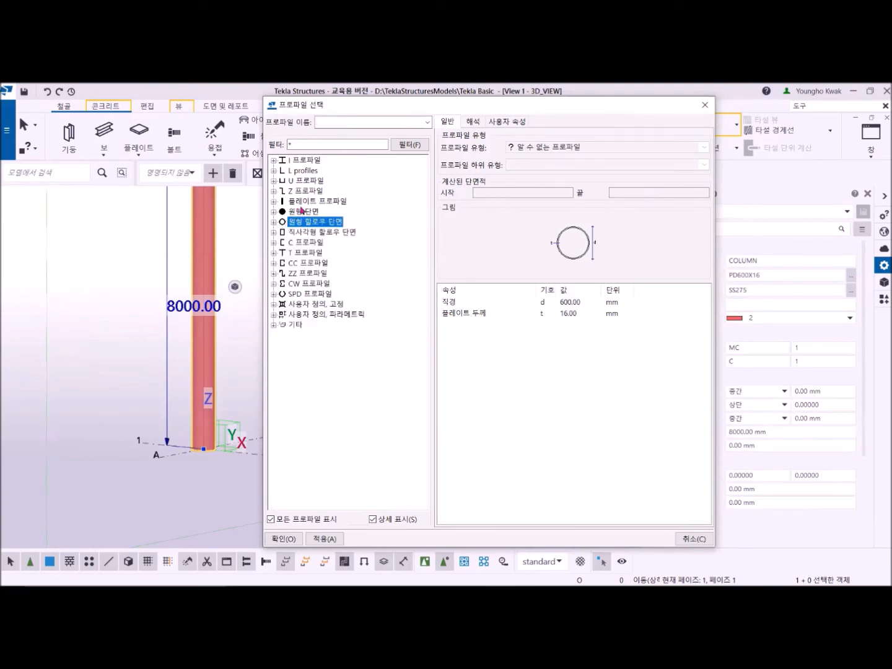
pyautogui.click(275, 160)
pyautogui.click(300, 212)
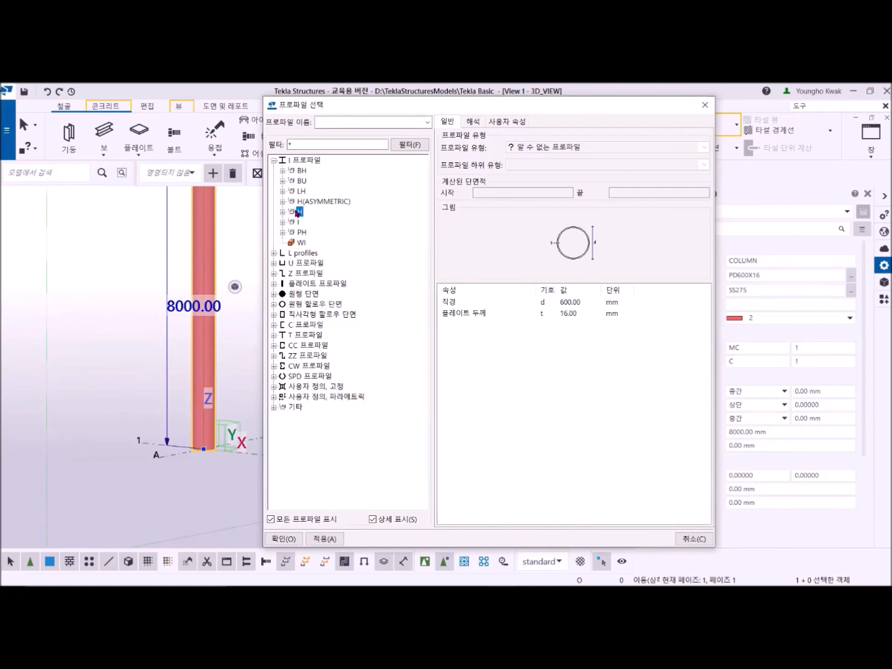
pyautogui.click(281, 213)
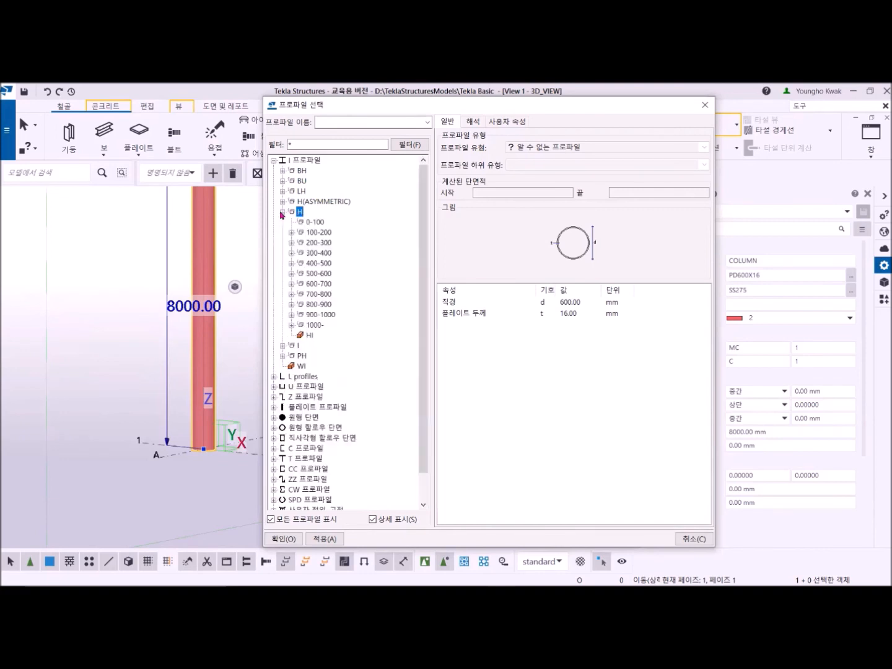
pyautogui.click(292, 243)
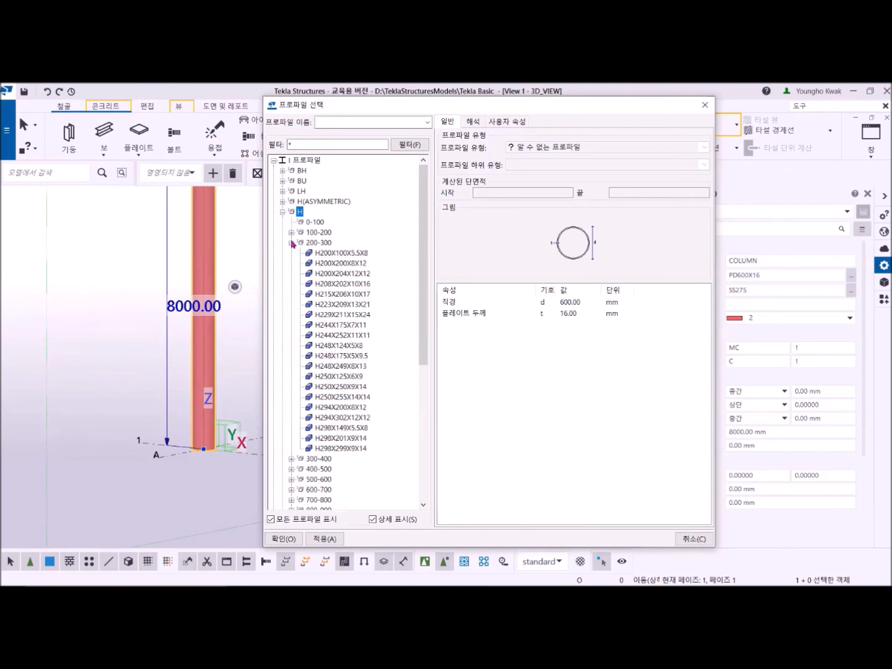
pyautogui.click(338, 255)
pyautogui.doubleClick(346, 257)
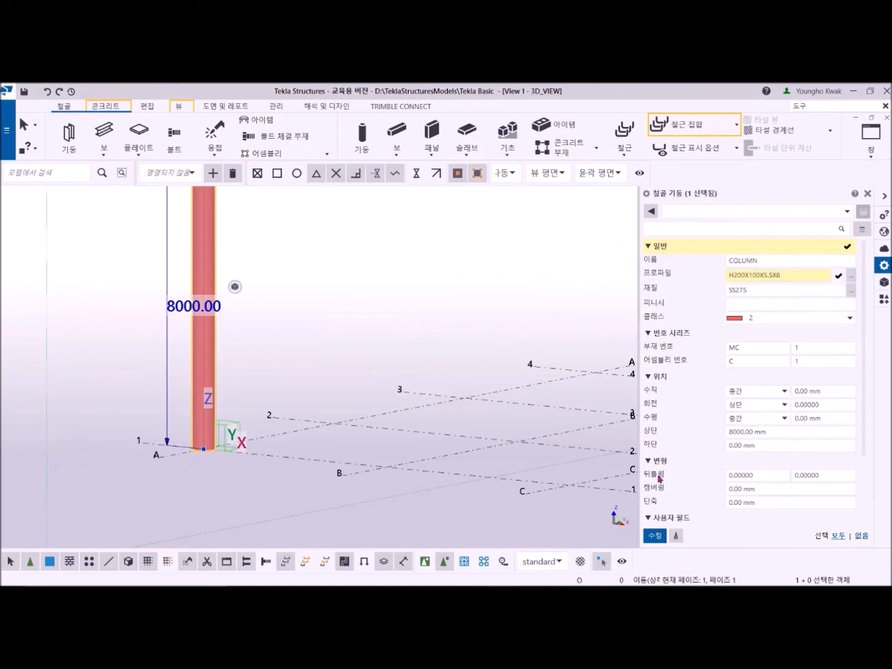
pyautogui.click(655, 535)
pyautogui.scroll(5, 193, 462)
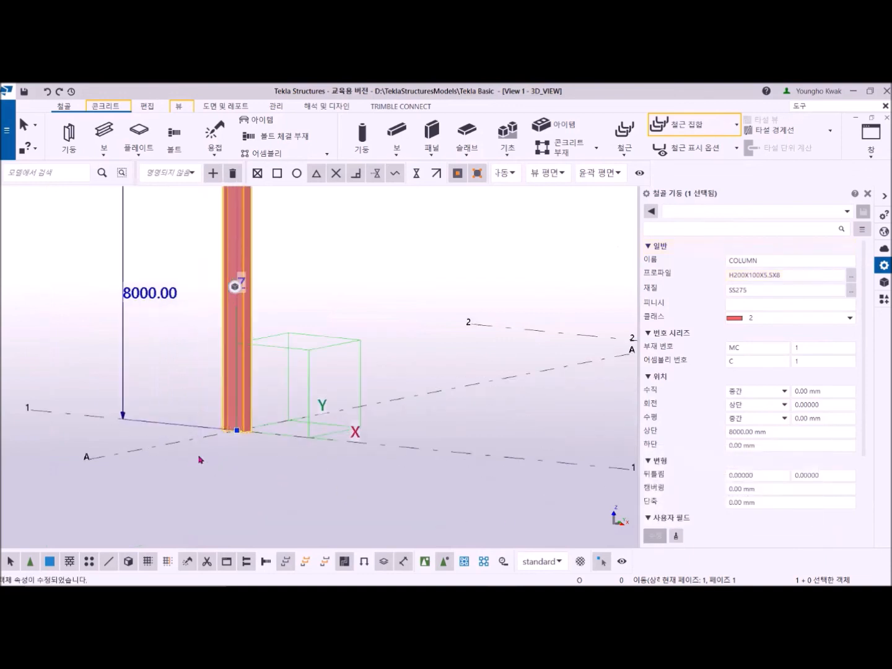
pyautogui.click(186, 384)
# - Examine the H-section column's base up close and review the list of plane types
pyautogui.scroll(4, 188, 384)
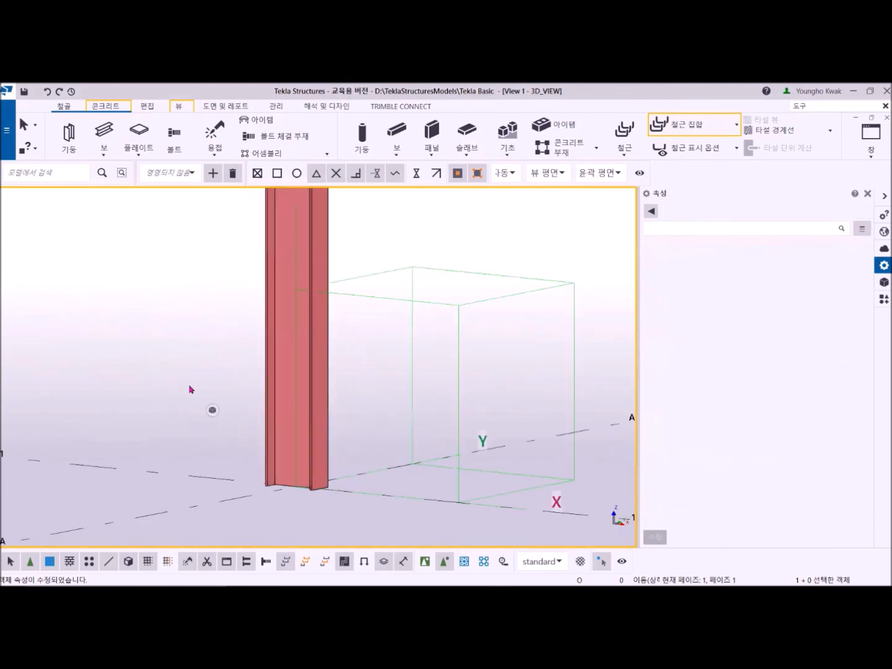
pyautogui.scroll(-4, 260, 396)
pyautogui.moveTo(199, 393); pyautogui.dragTo(112, 315, button='middle')
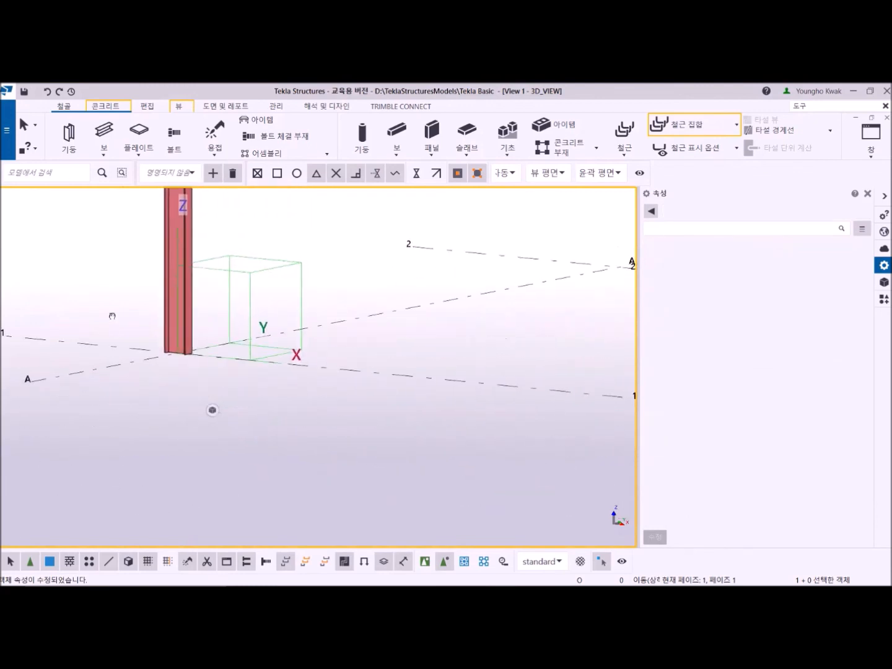
pyautogui.scroll(4, 133, 325)
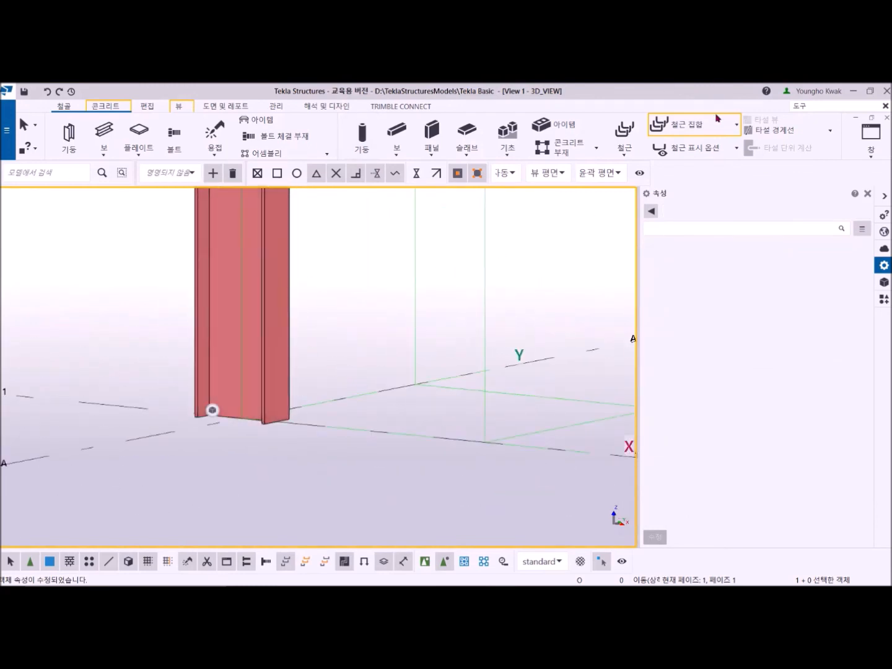
pyautogui.click(622, 174)
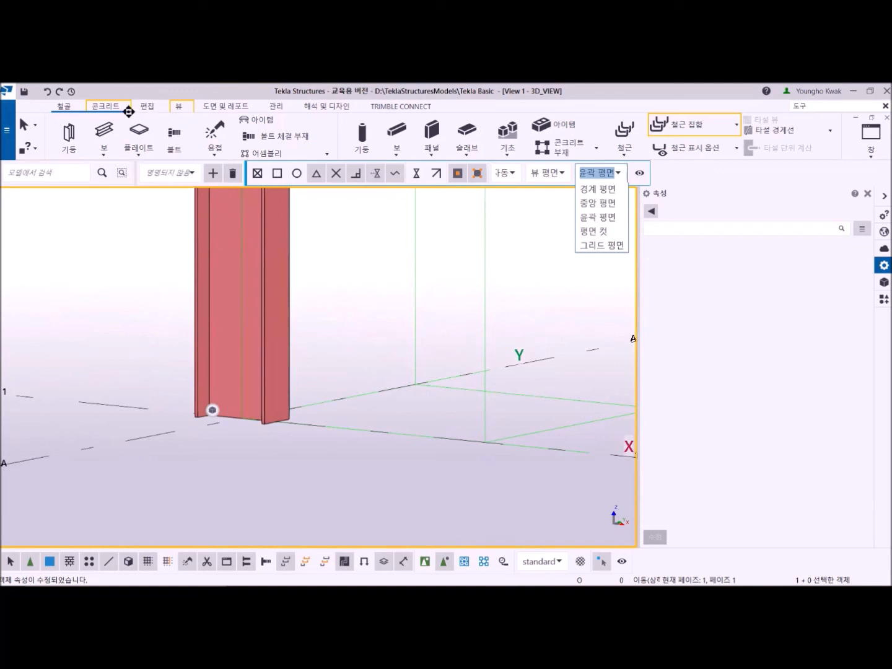
pyautogui.click(150, 110)
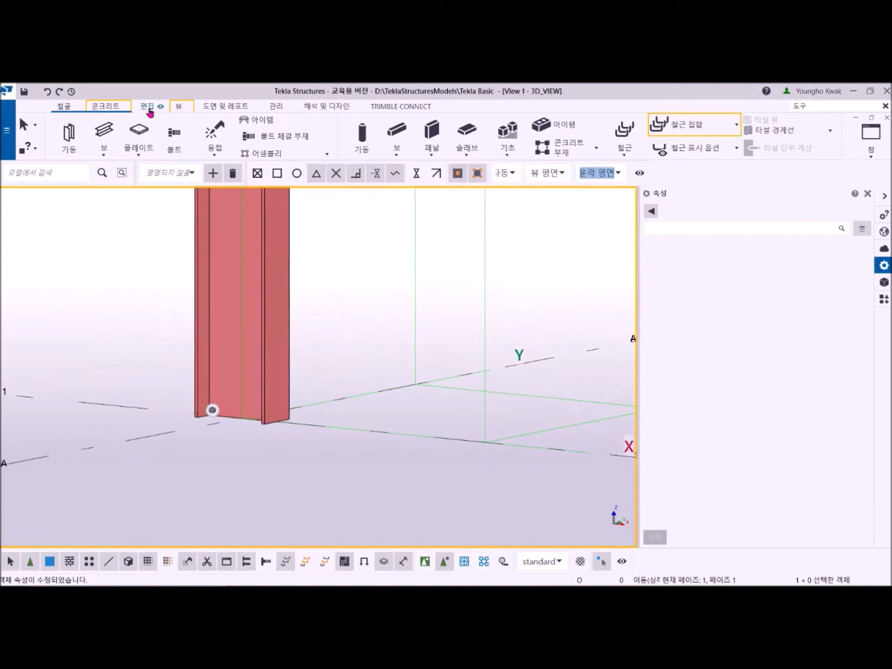
# - Start adding a fixed distance variable (고정된 거리 추가) and set the plane type to boundary plane (경계 평면)
pyautogui.click(149, 106)
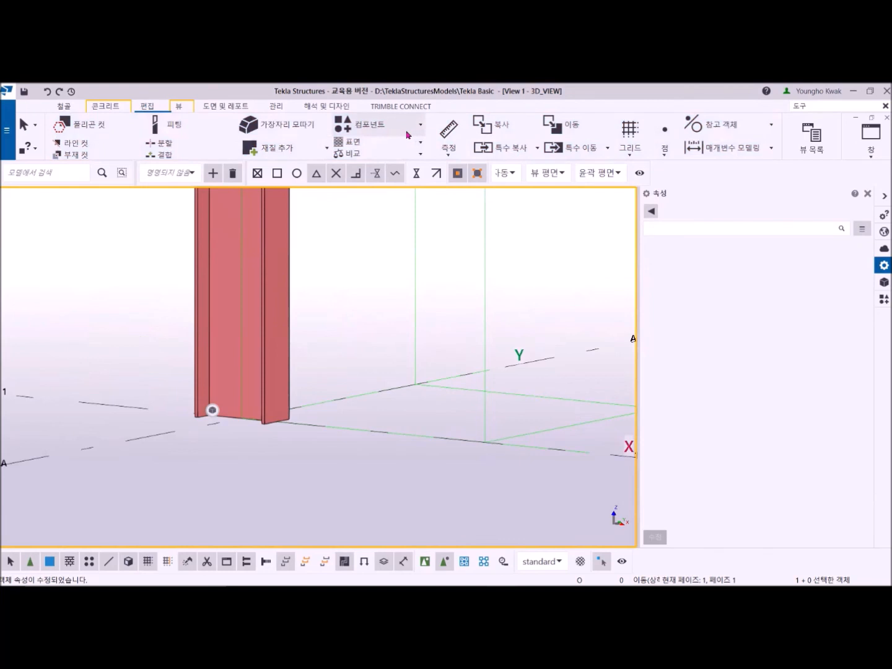
pyautogui.scroll(-5, 408, 134)
pyautogui.scroll(-2, 173, 142)
pyautogui.scroll(-5, 365, 140)
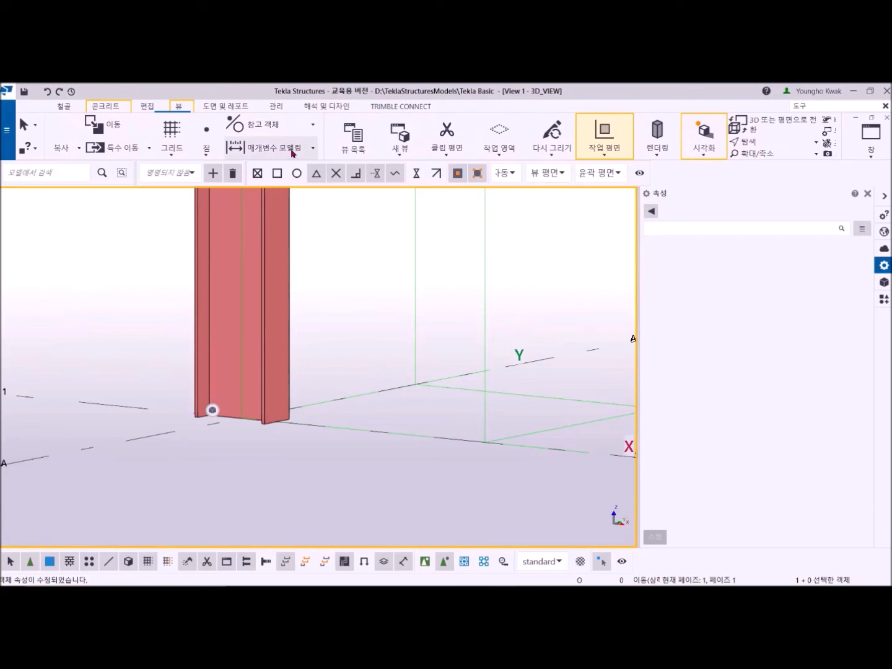
pyautogui.click(293, 153)
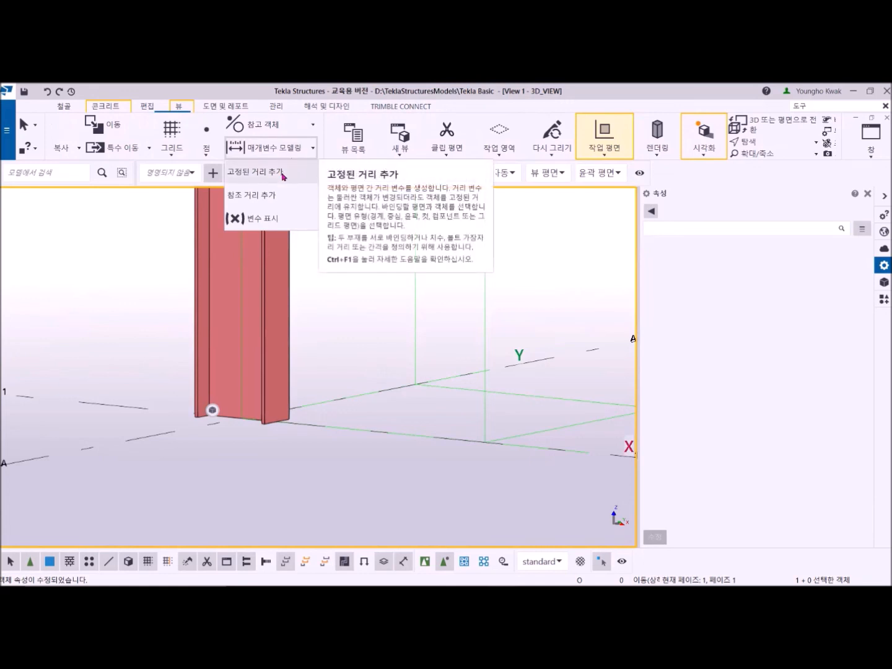
pyautogui.click(282, 176)
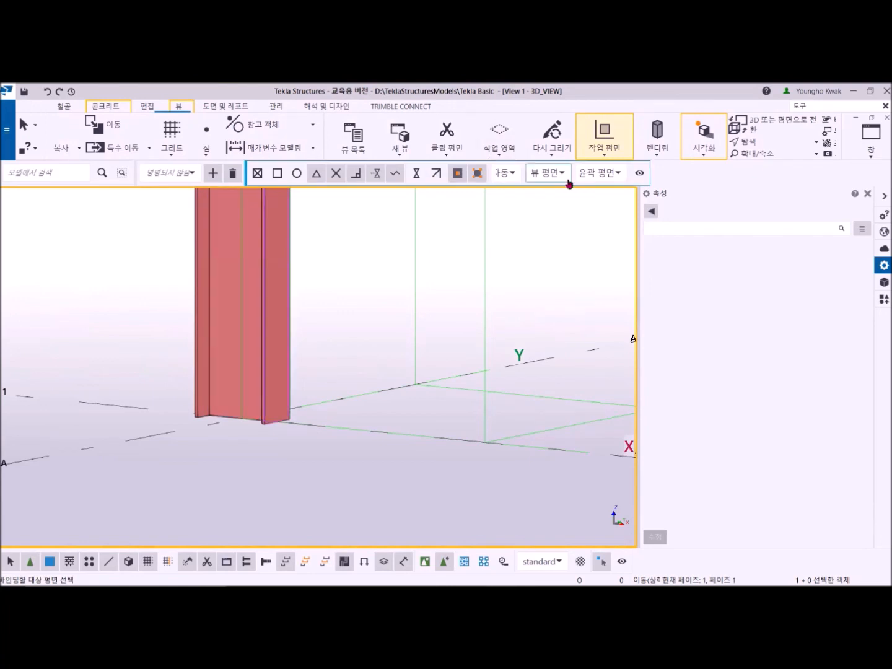
pyautogui.click(620, 176)
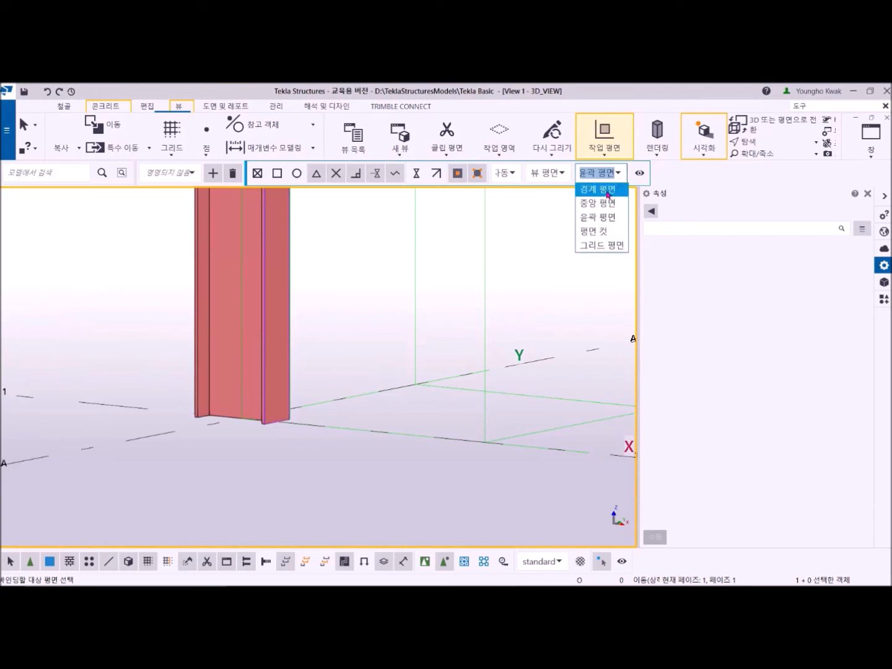
pyautogui.click(608, 195)
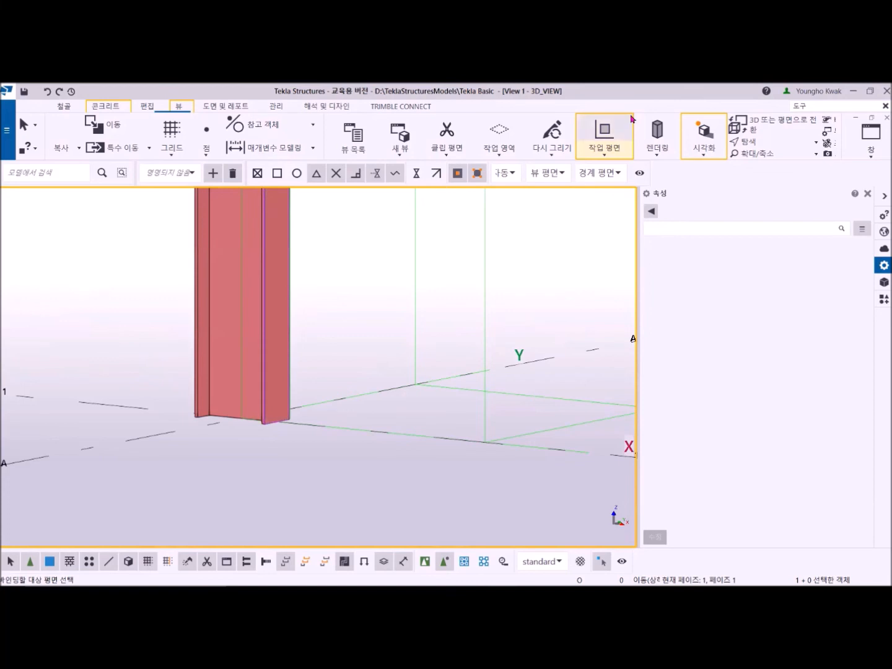
# - Set the plane type to center plane (중앙 평면), check the column's center planes, and try the cut plane type (평면 컷)
pyautogui.click(618, 175)
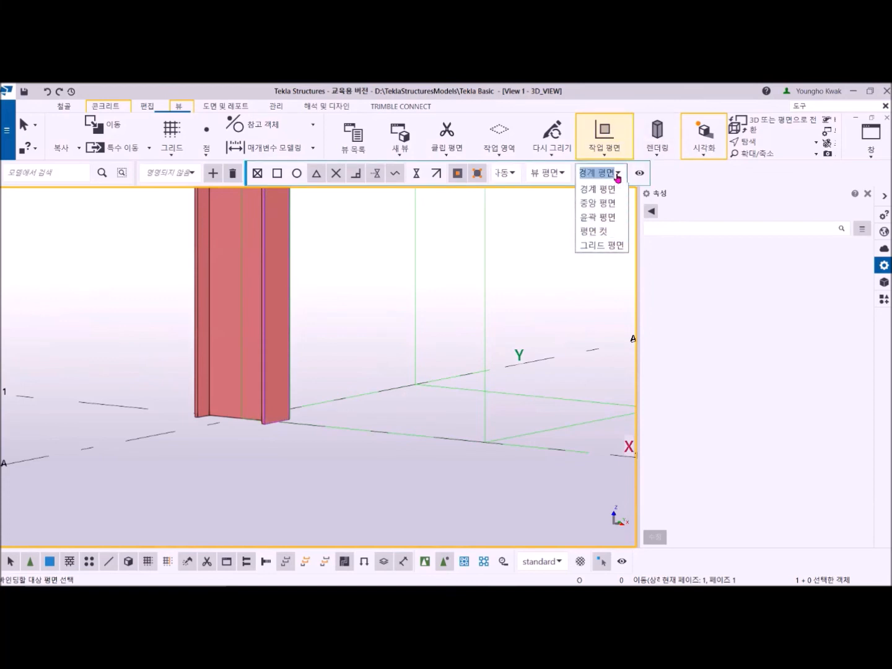
pyautogui.click(601, 204)
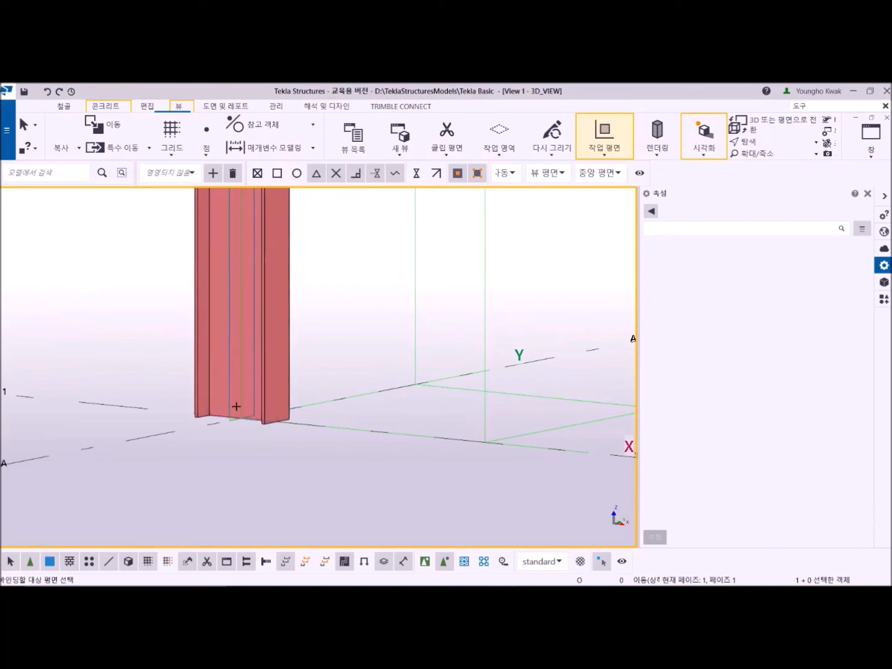
pyautogui.click(617, 173)
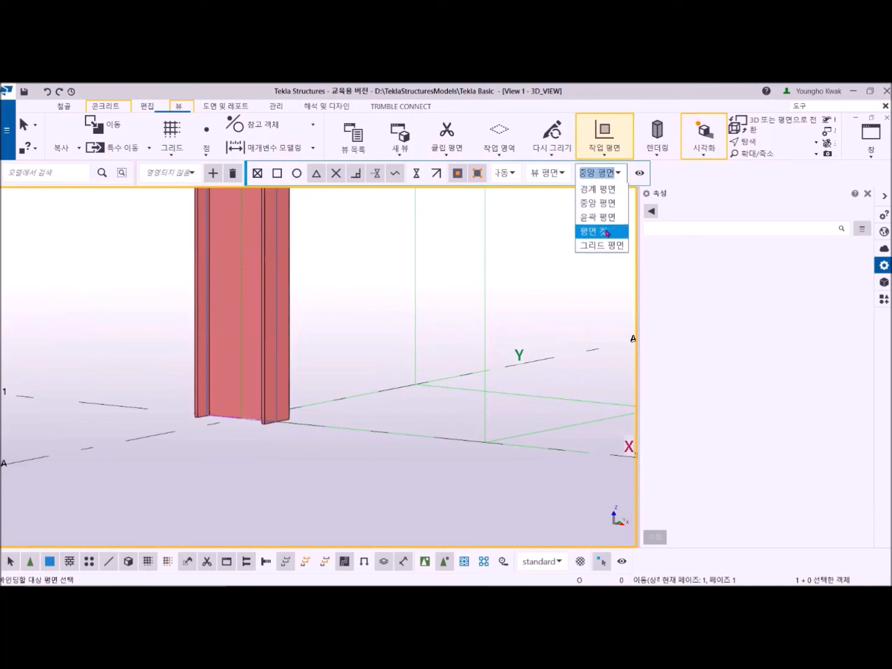
pyautogui.click(601, 231)
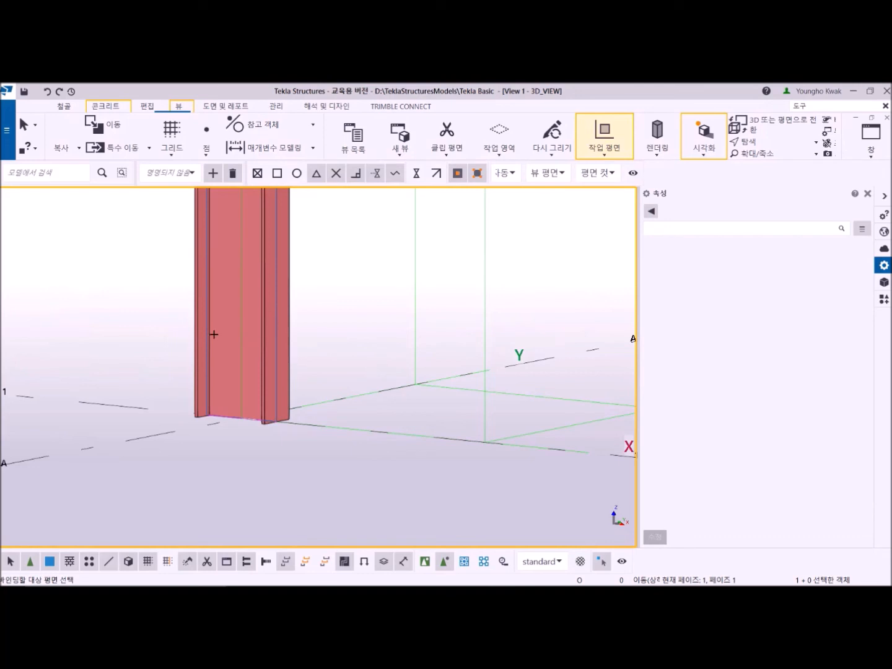
# - Set the plane type to grid plane (그리드 평면) and examine the vertical plane along grid line A through the column
pyautogui.click(610, 173)
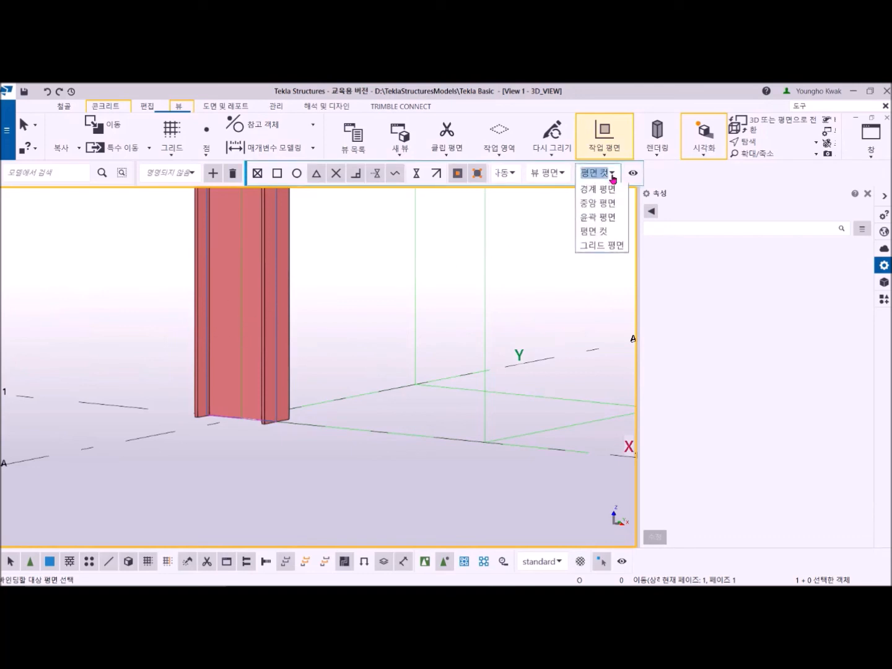
pyautogui.click(602, 246)
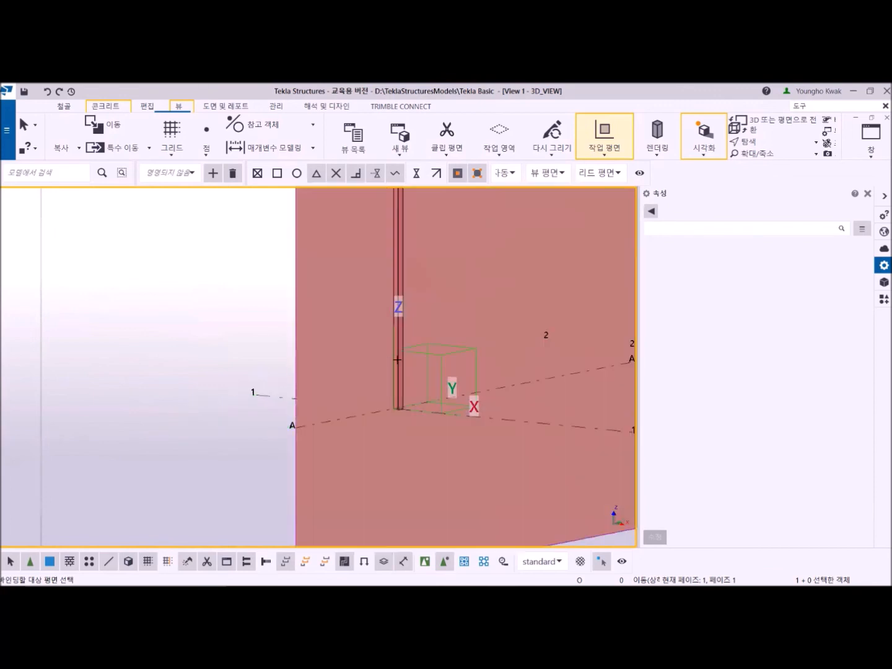
pyautogui.click(295, 357)
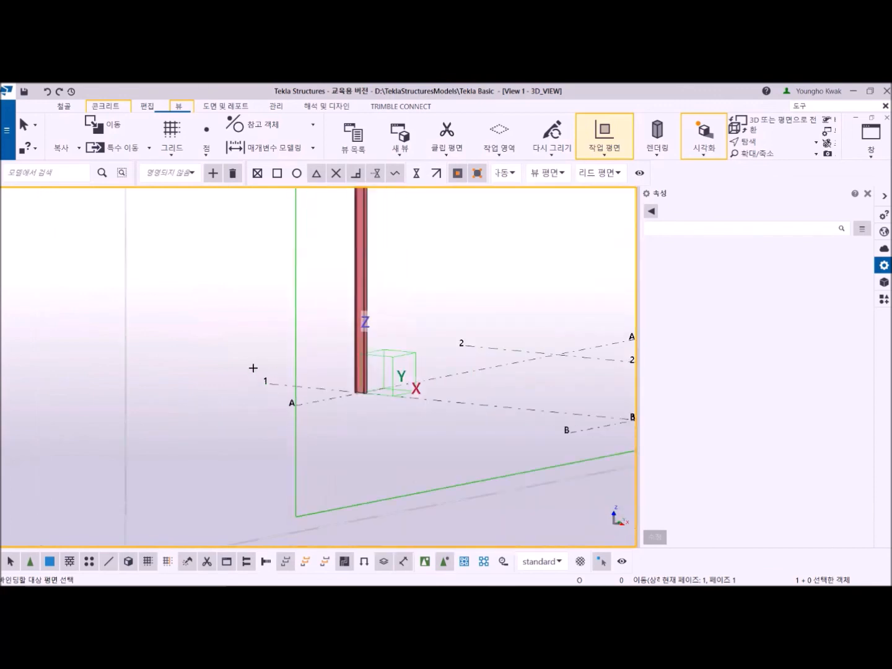
pyautogui.scroll(-2, 254, 370)
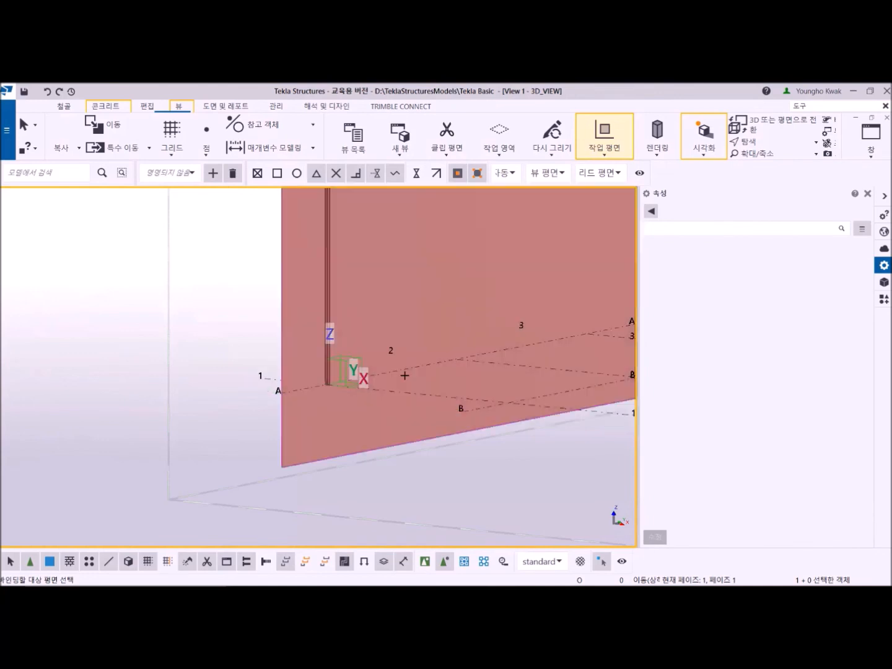
pyautogui.scroll(-3, 404, 374)
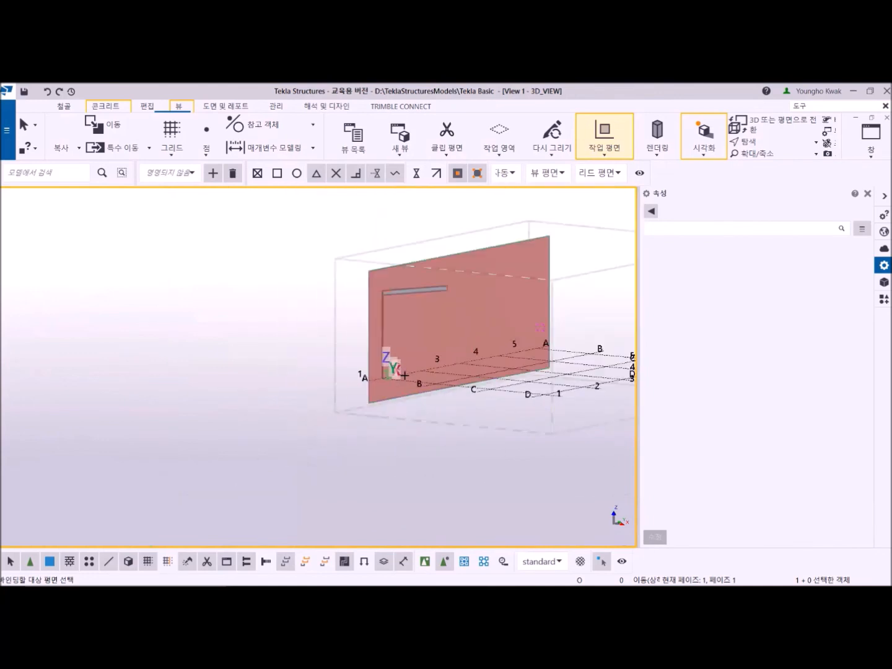
pyautogui.scroll(3, 404, 375)
pyautogui.scroll(3, 404, 375)
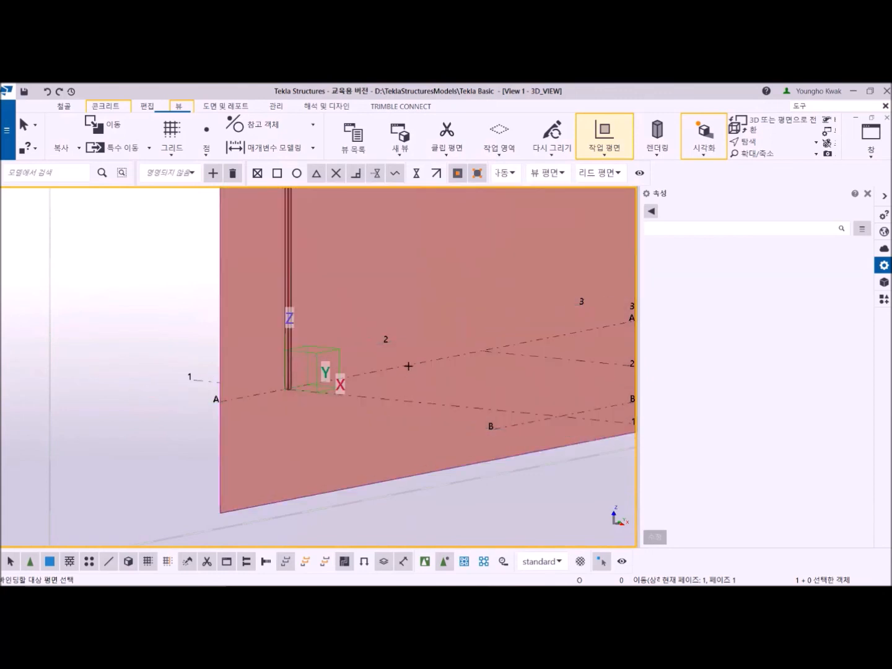
# - Set the plane type to outline plane (윤곽 평면) and check the outline planes at the column's base
pyautogui.click(616, 175)
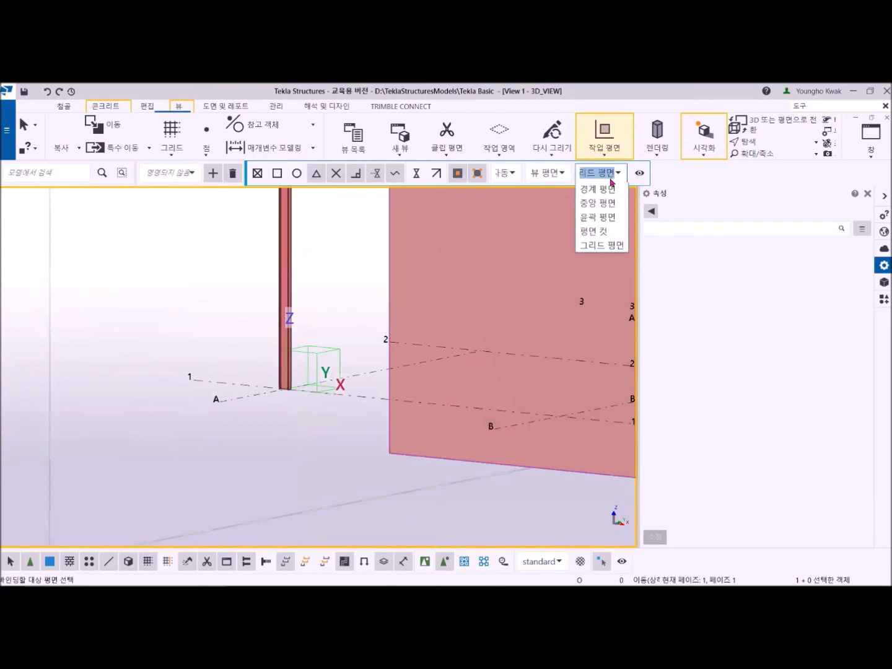
pyautogui.click(607, 223)
pyautogui.scroll(5, 276, 376)
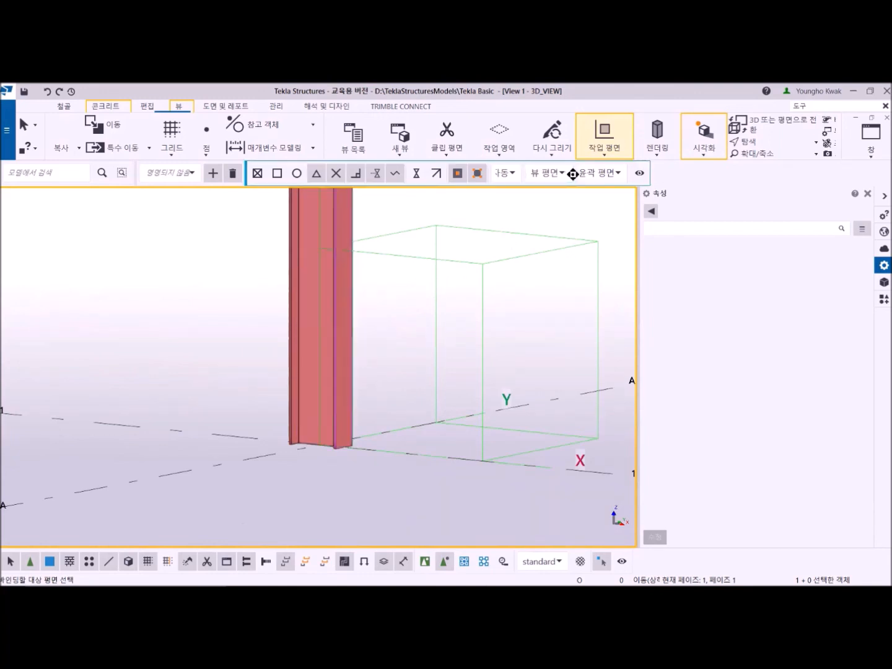
# - Switch the plane type to boundary plane (경계 평면), and finish with center plane (중앙 평면)
pyautogui.click(619, 174)
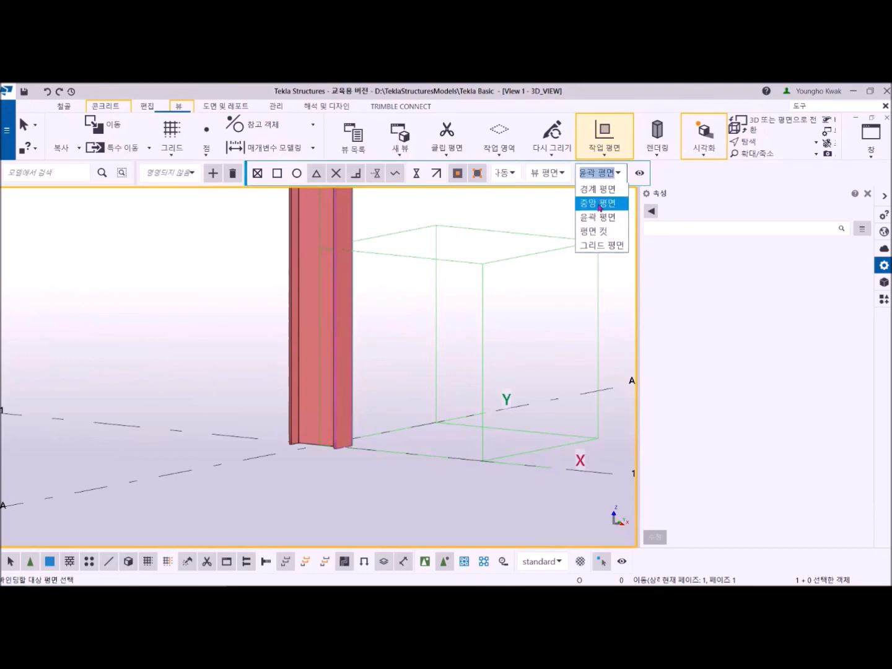
pyautogui.click(598, 189)
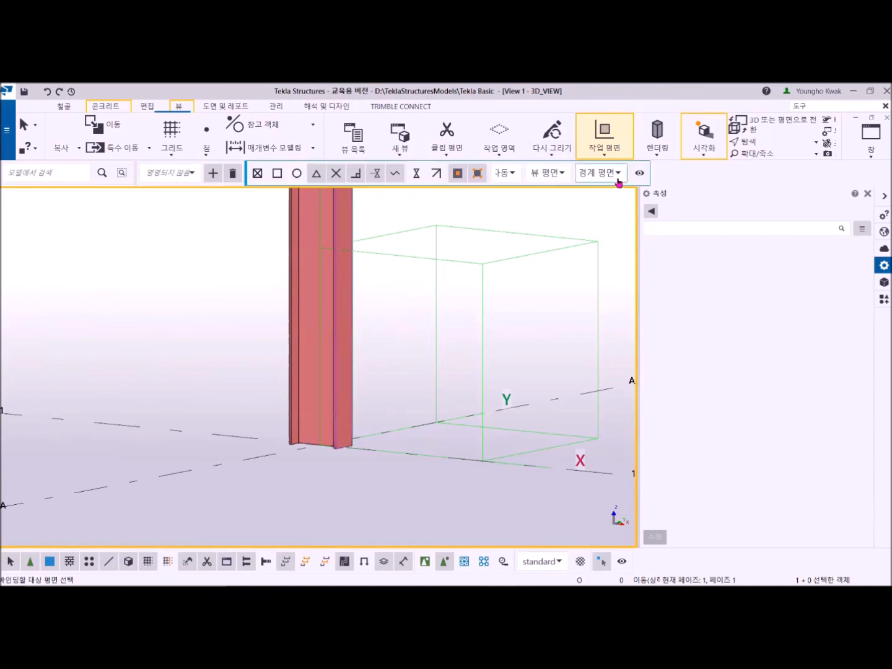
pyautogui.click(598, 174)
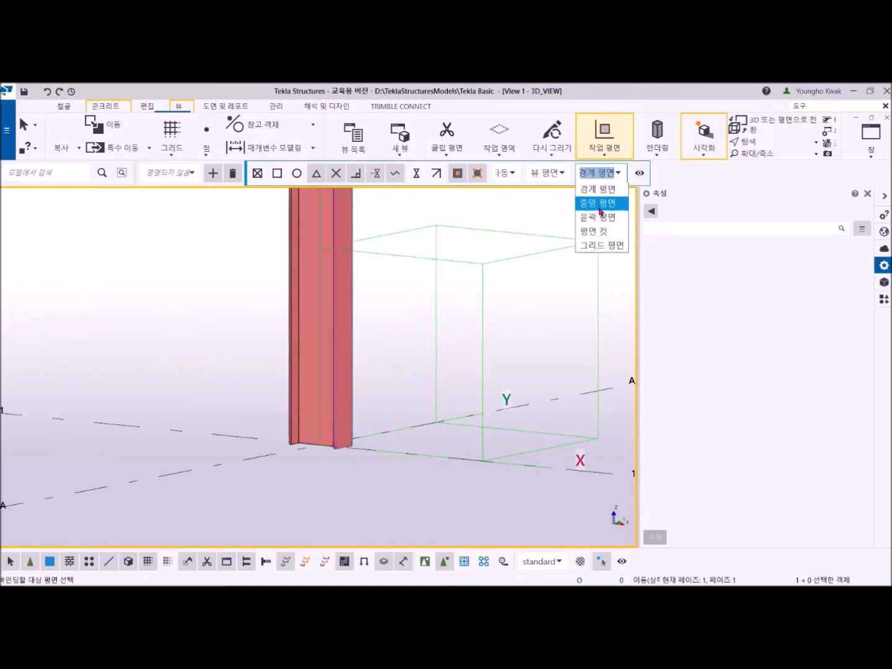
pyautogui.click(599, 203)
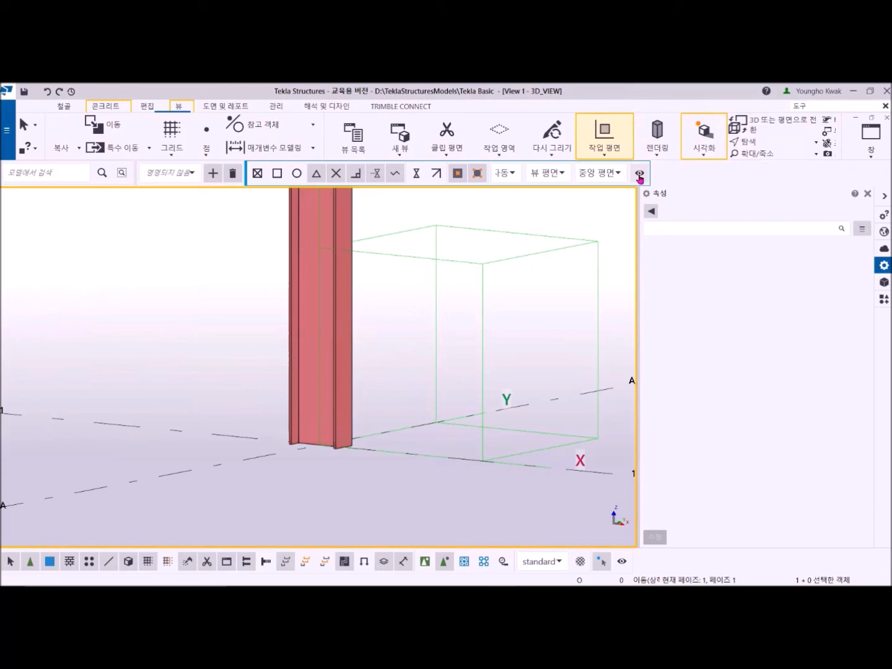
# - Hide the snap switches for points and grid intersections, end points, center points and midpoints from the snapping toolbar
pyautogui.click(640, 175)
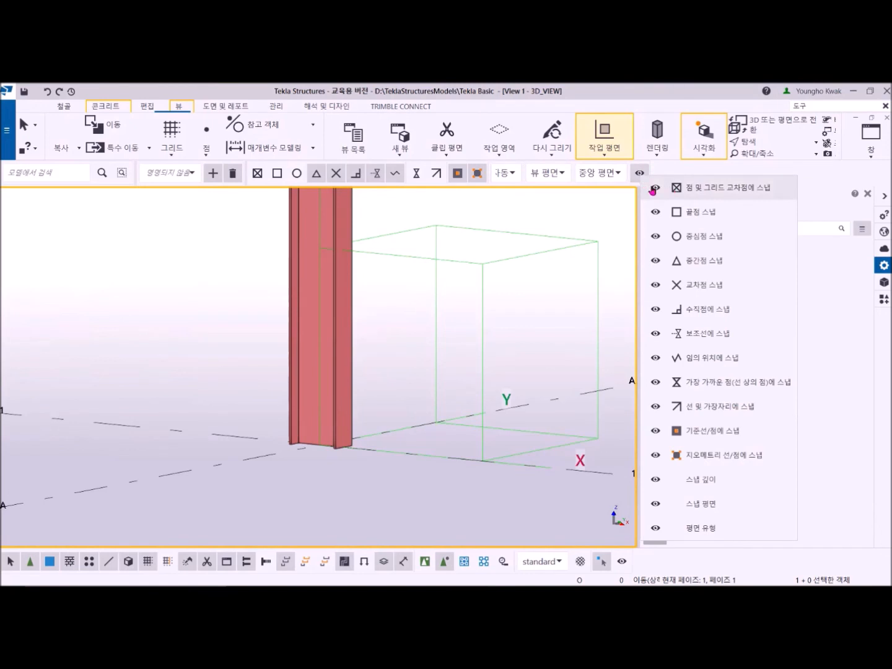
pyautogui.click(655, 188)
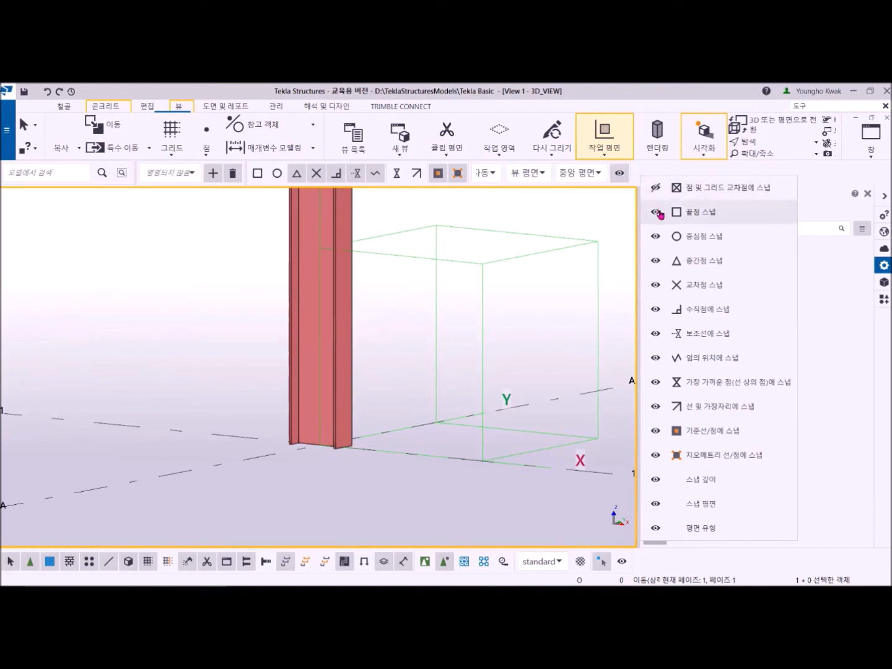
pyautogui.click(657, 212)
pyautogui.click(657, 236)
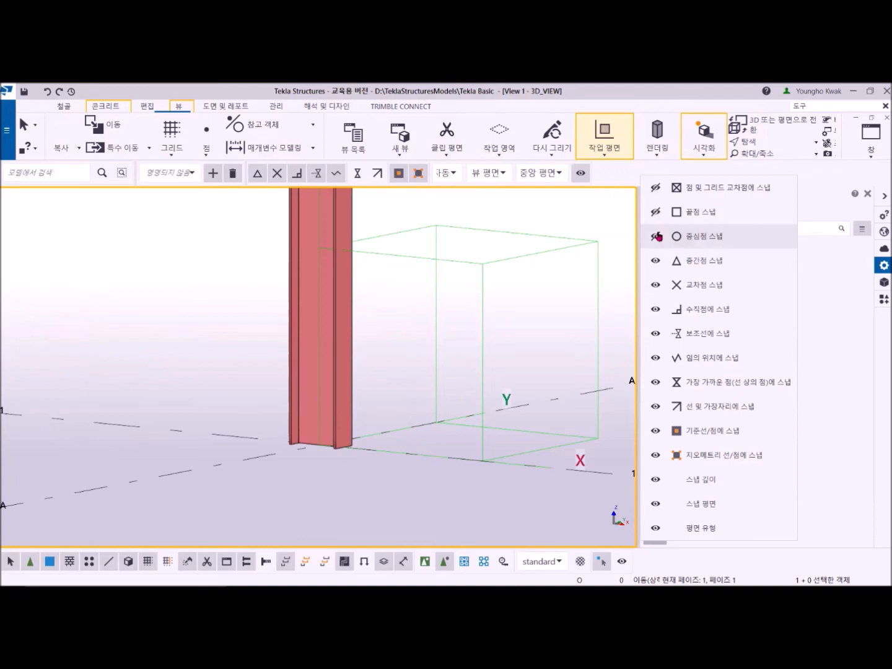
pyautogui.click(655, 260)
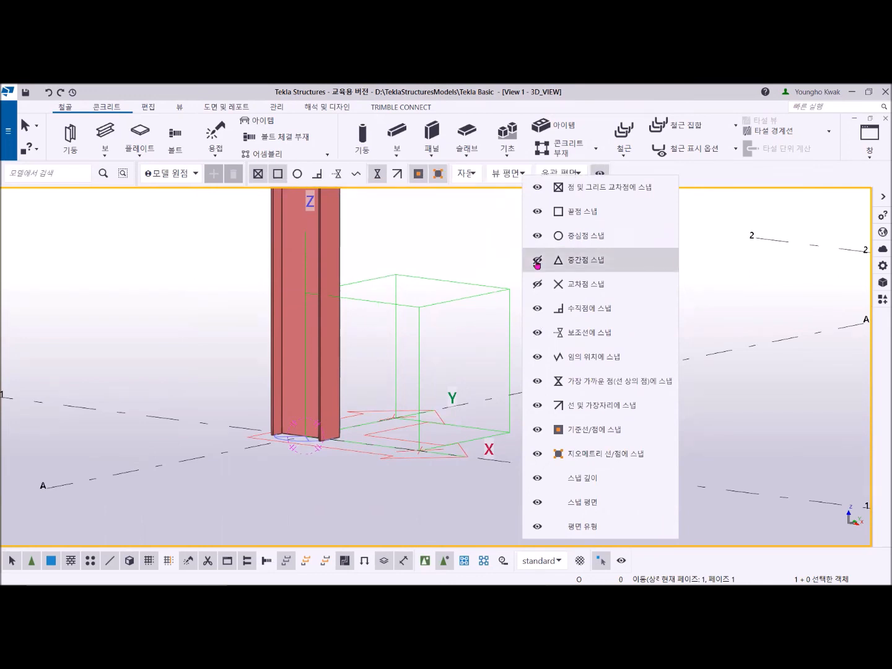
# - Show the midpoint (중간점 스냅) and intersection (교차점 스냅) snap switches on the snapping toolbar again
pyautogui.click(538, 263)
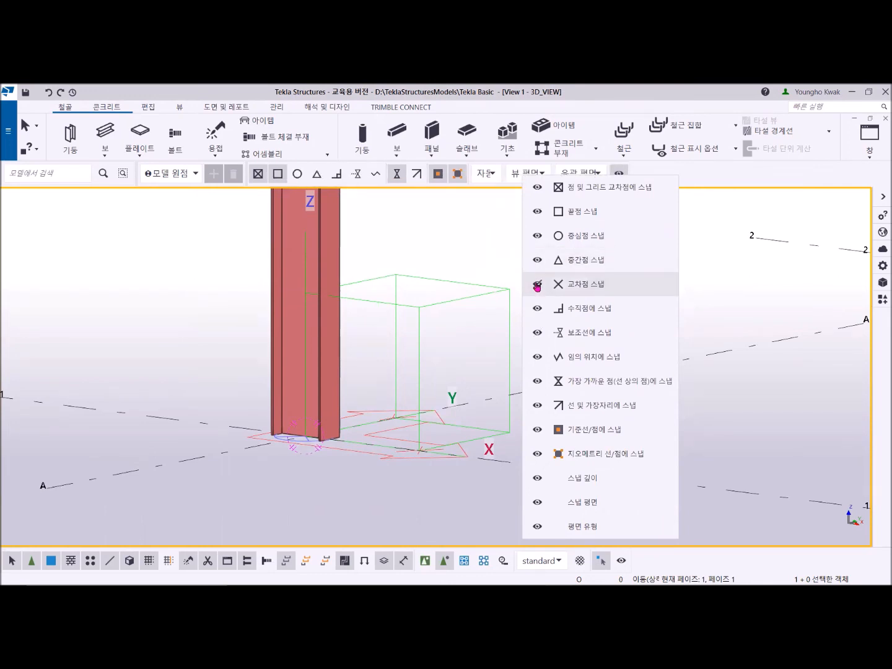
pyautogui.click(537, 287)
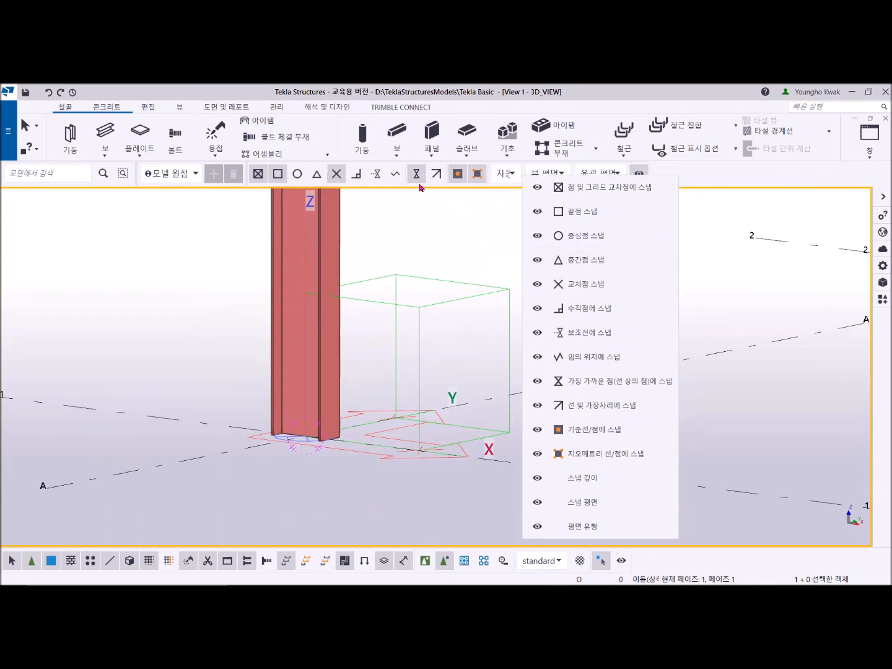